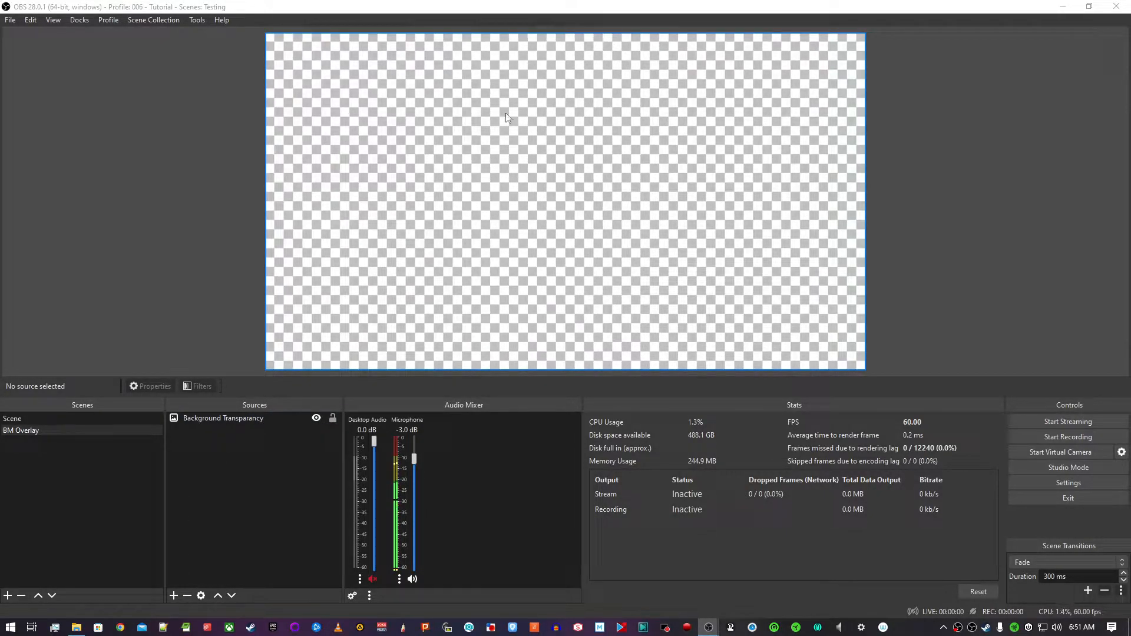
Hide the Background Transparency source and show it again to compare the preview with and without it
left_click(317, 418)
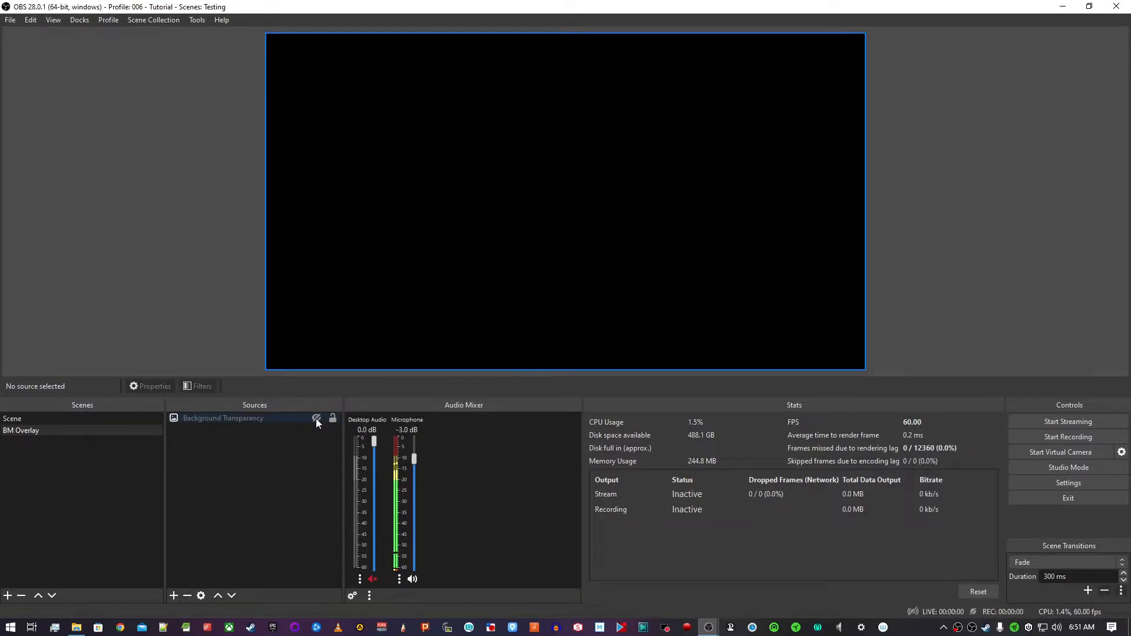
left_click(317, 418)
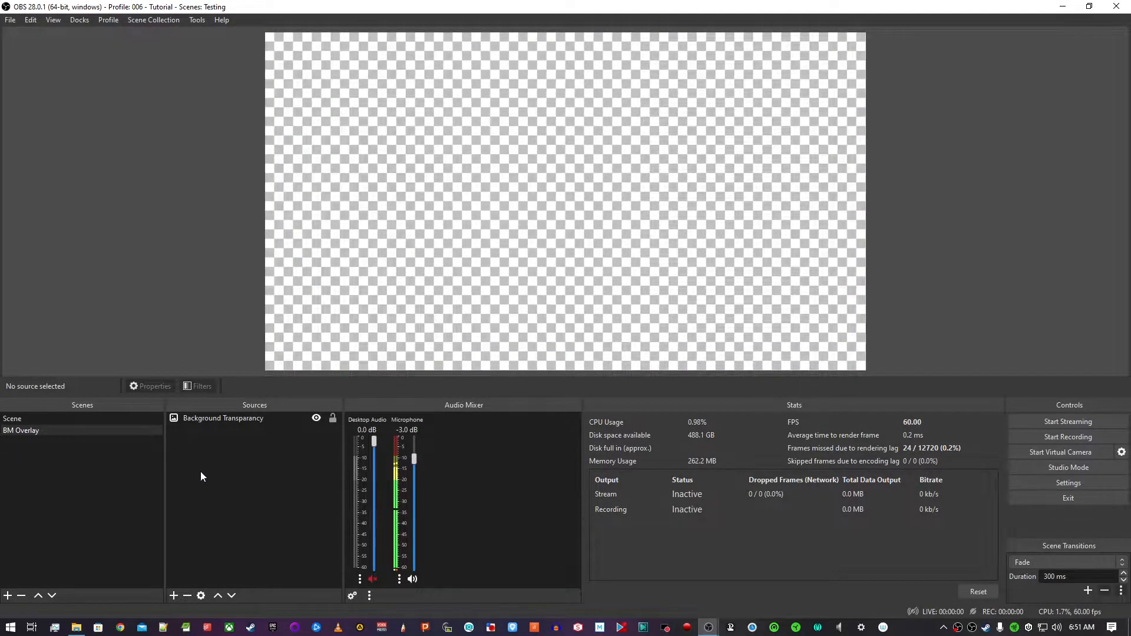
Add a new image source named Ovl-Top to the BM Overlay scene
left_click(174, 596)
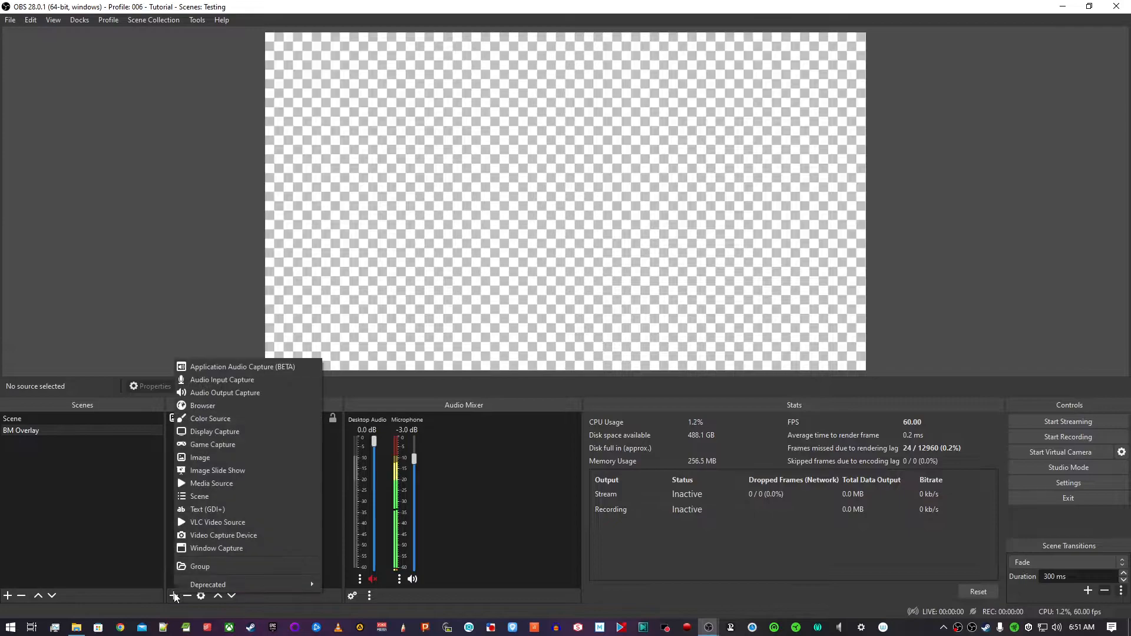
left_click(222, 459)
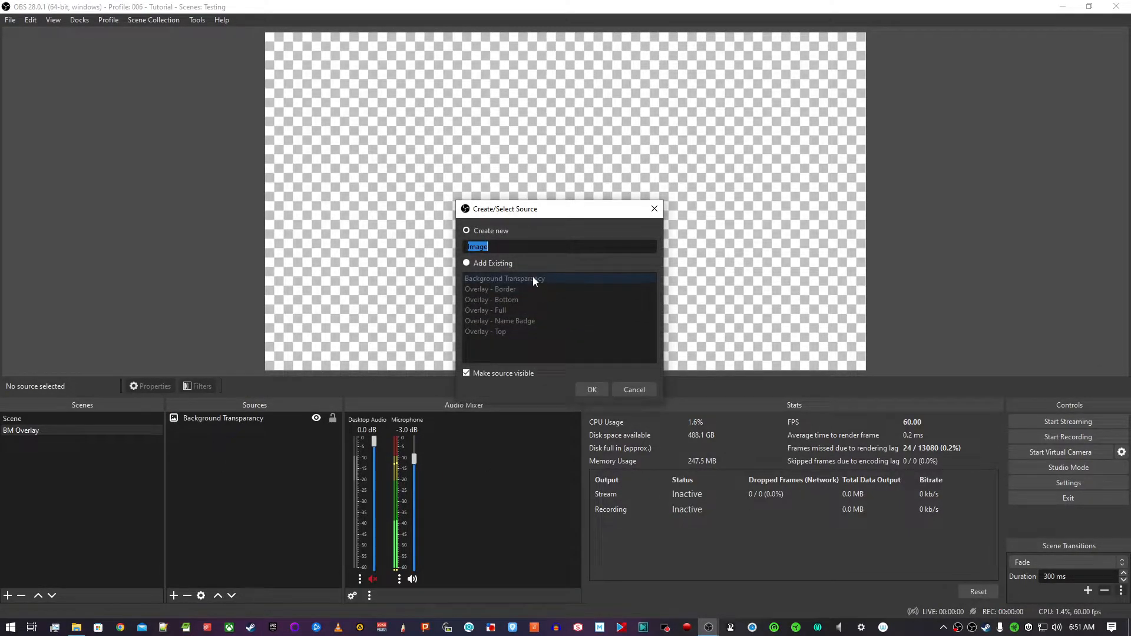
type("Ovl-Top")
key("Return")
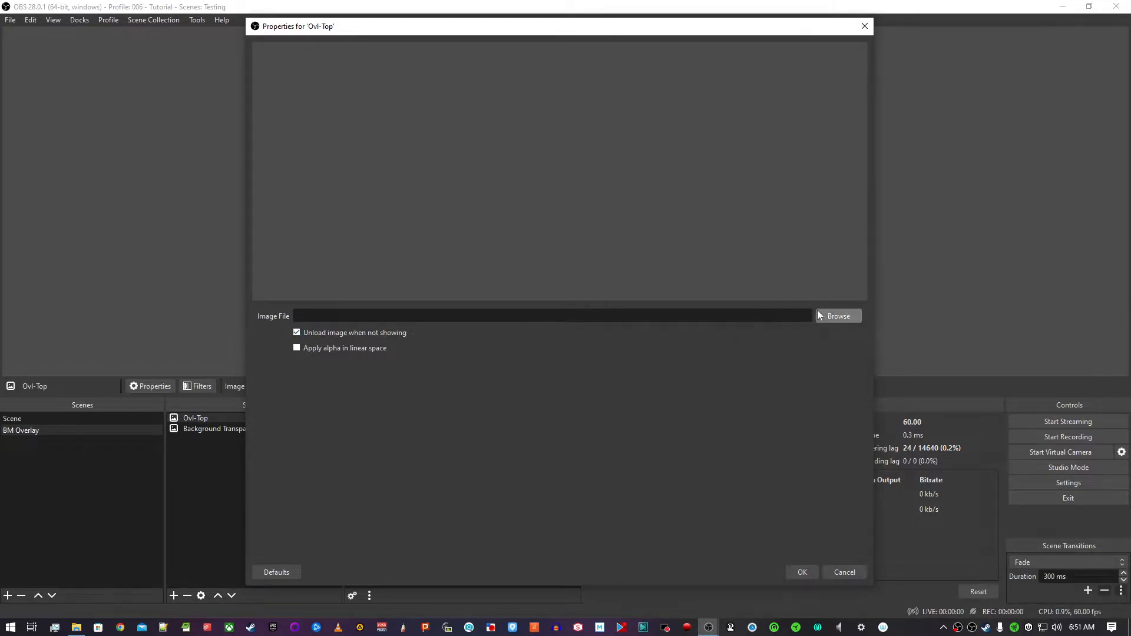
Load BM Top Ghost 40.png into the Ovl-Top source, replace it with BM Top Ghost 100.png and accept the properties
left_click(839, 318)
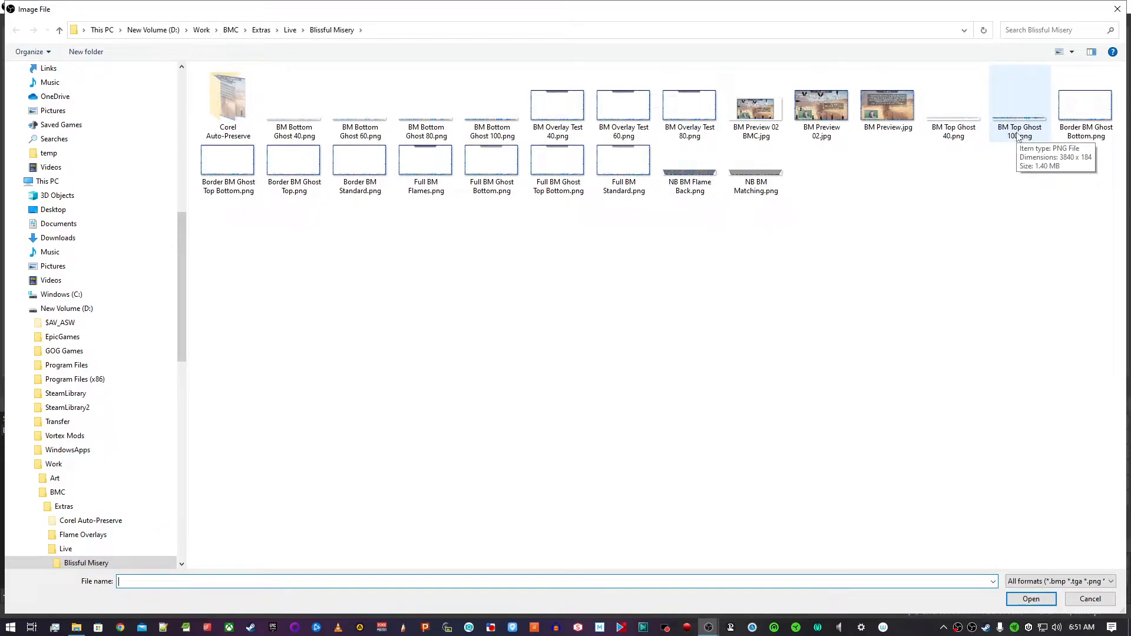
double_click(948, 134)
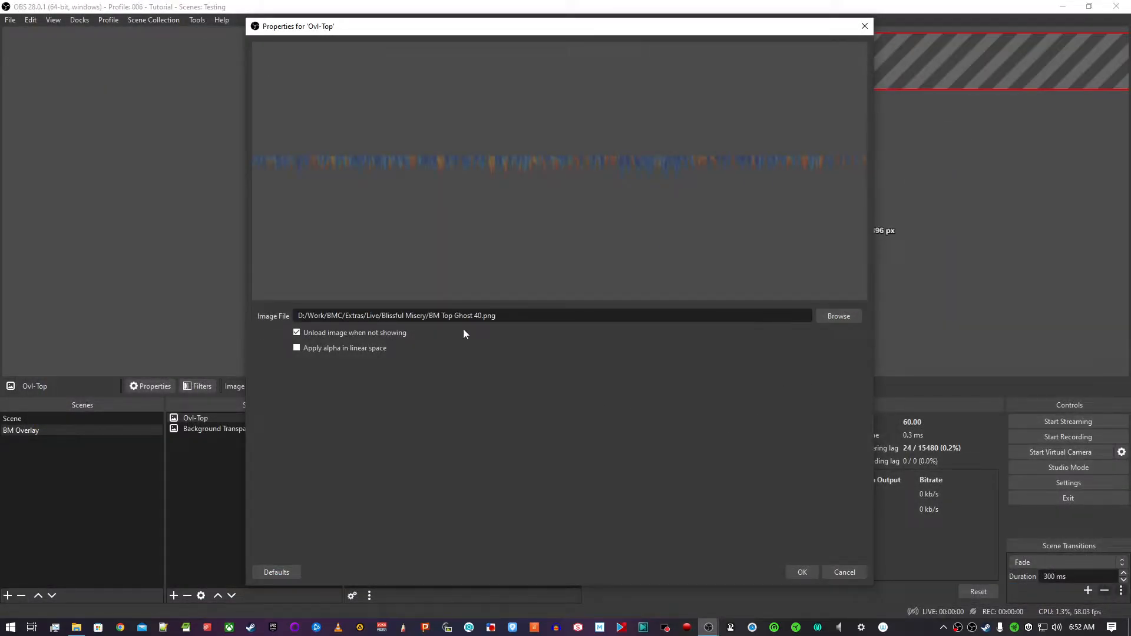
left_click(839, 316)
double_click(1016, 133)
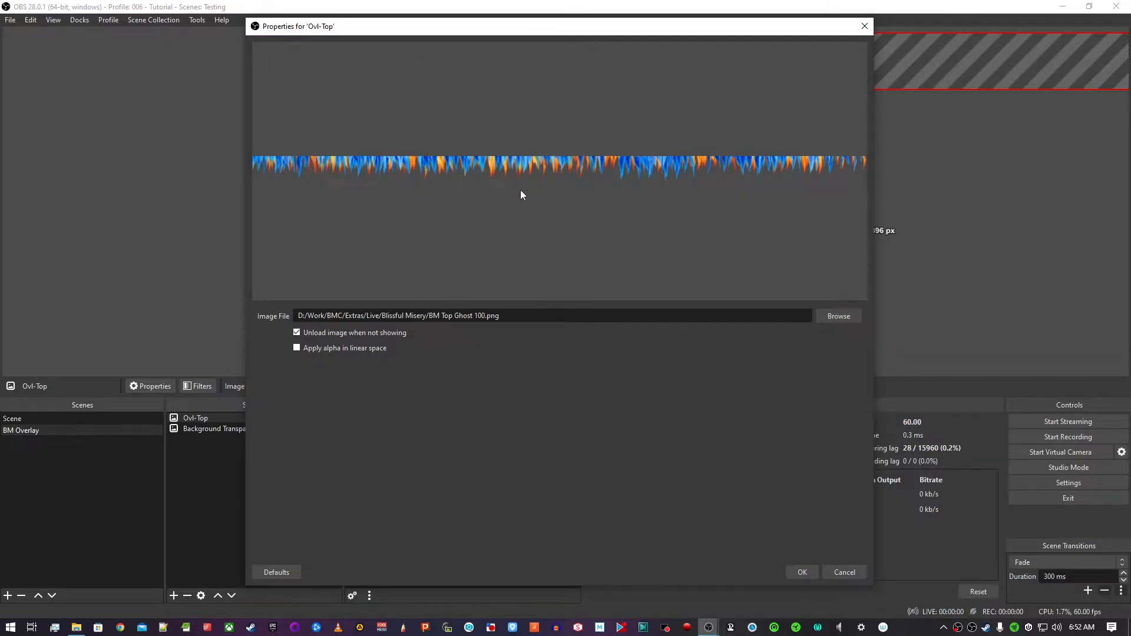
left_click(805, 573)
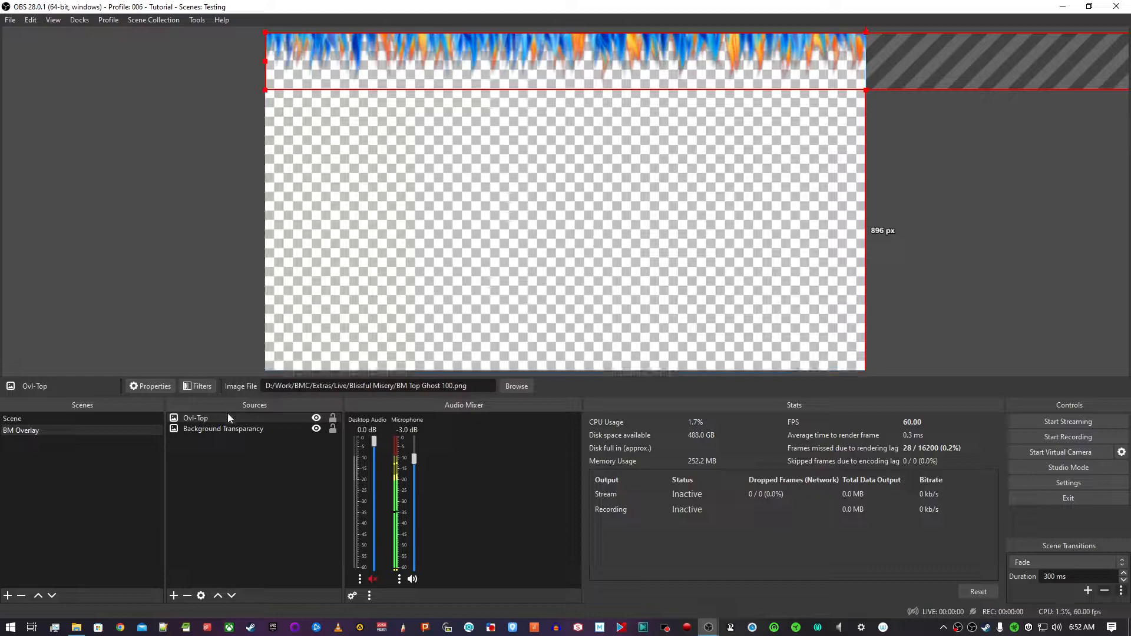
Edit the transform of the Ovl-Top source to set its size to 1920 by 92 px
right_click(278, 419)
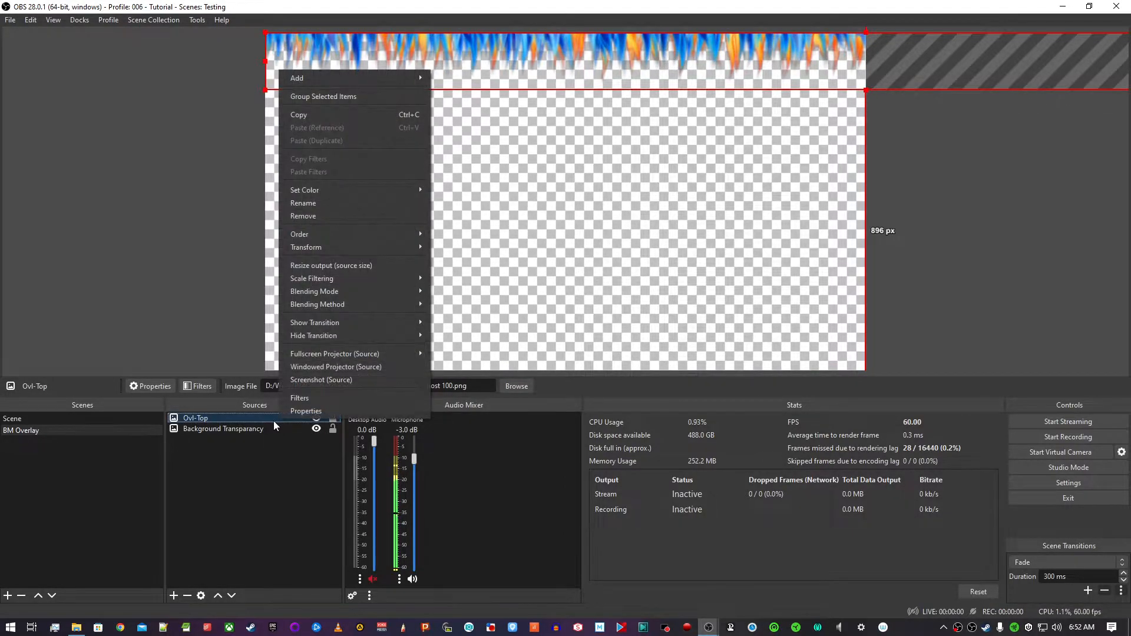
mouse_move(380, 247)
left_click(471, 248)
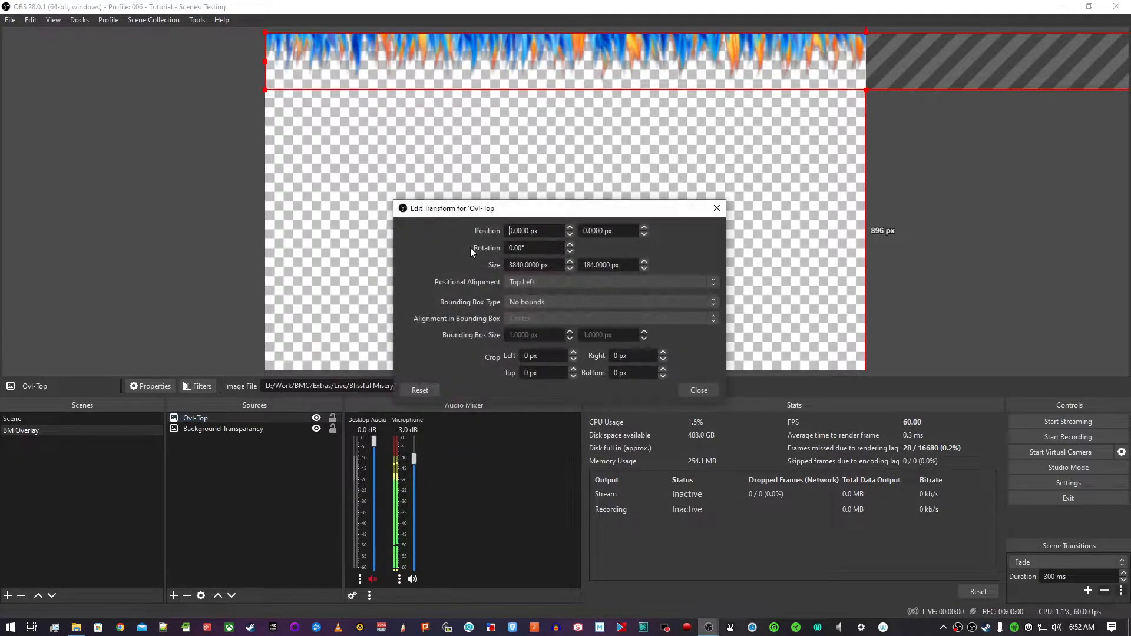
double_click(515, 265)
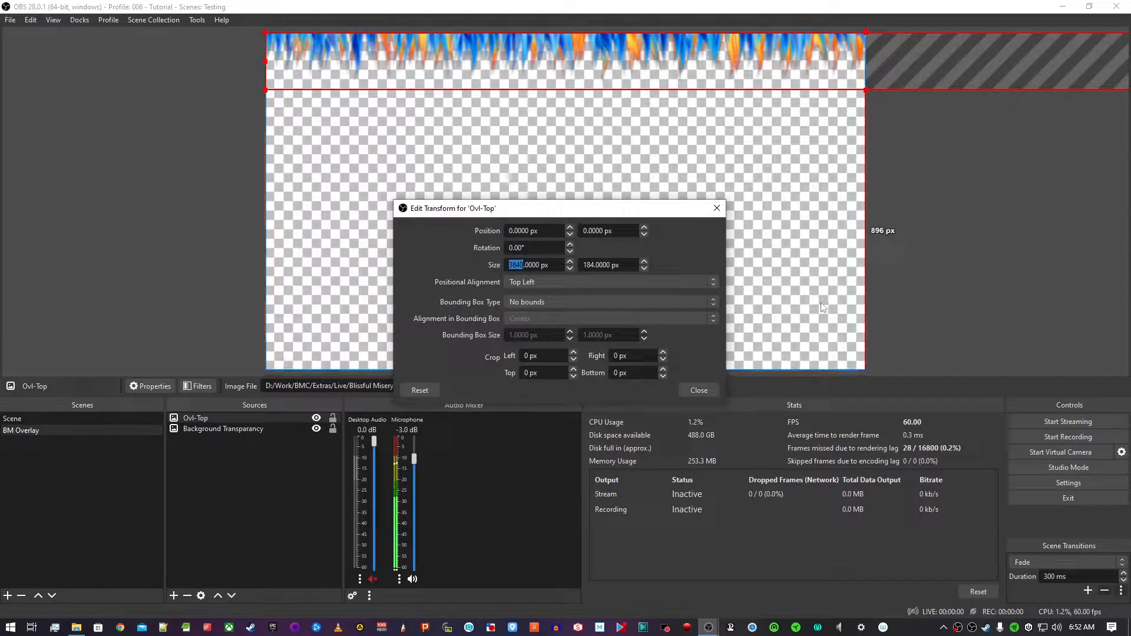
type("190")
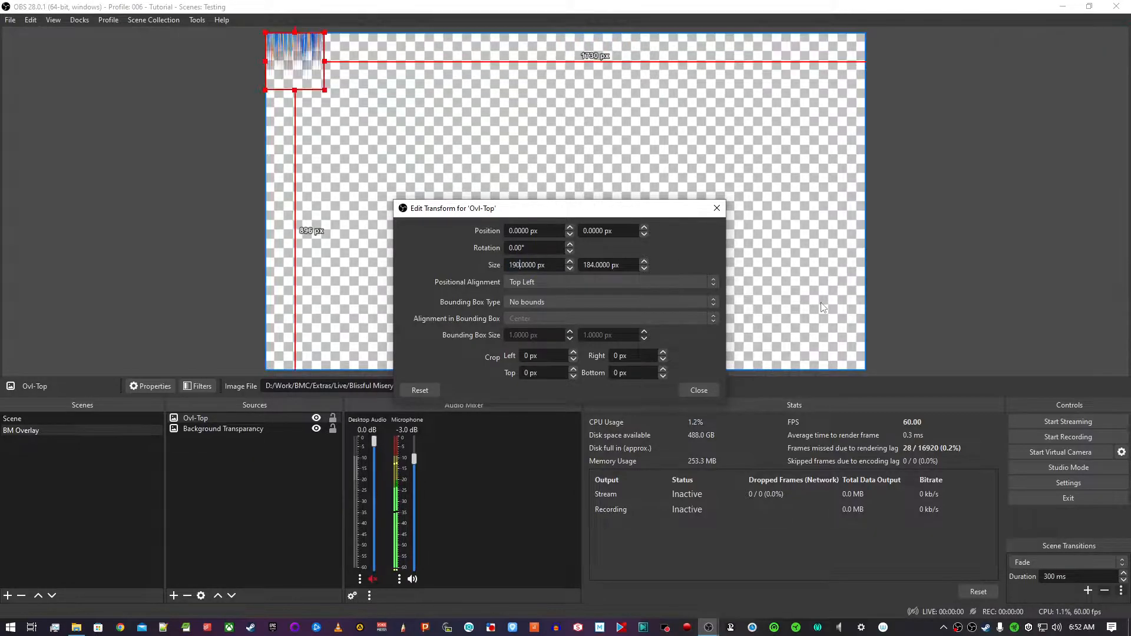
key("BackSpace")
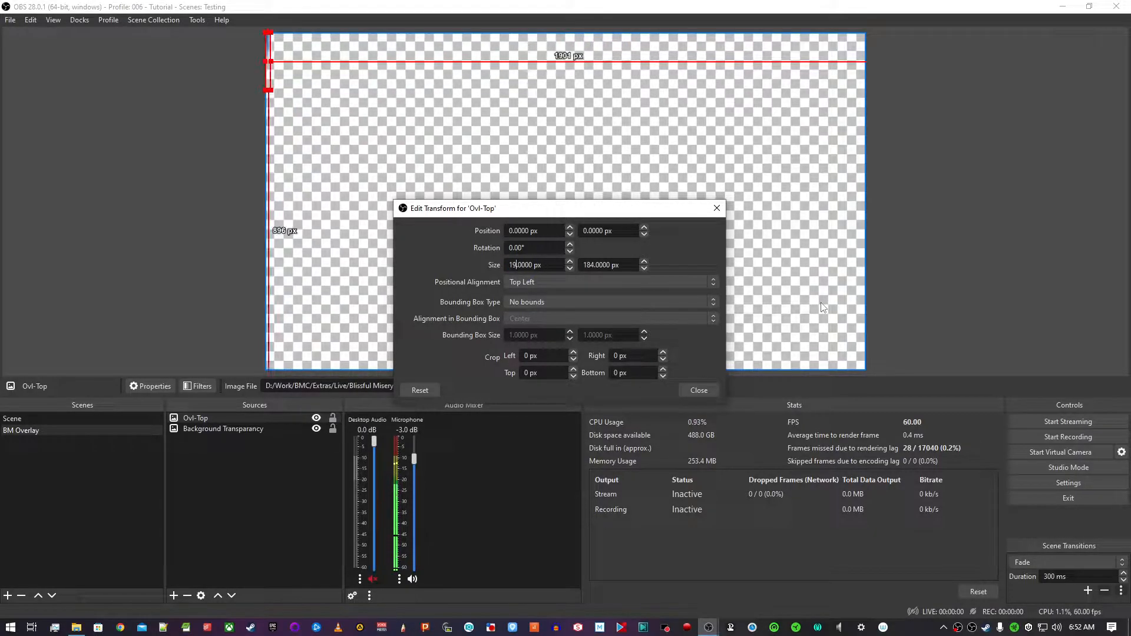
type("20")
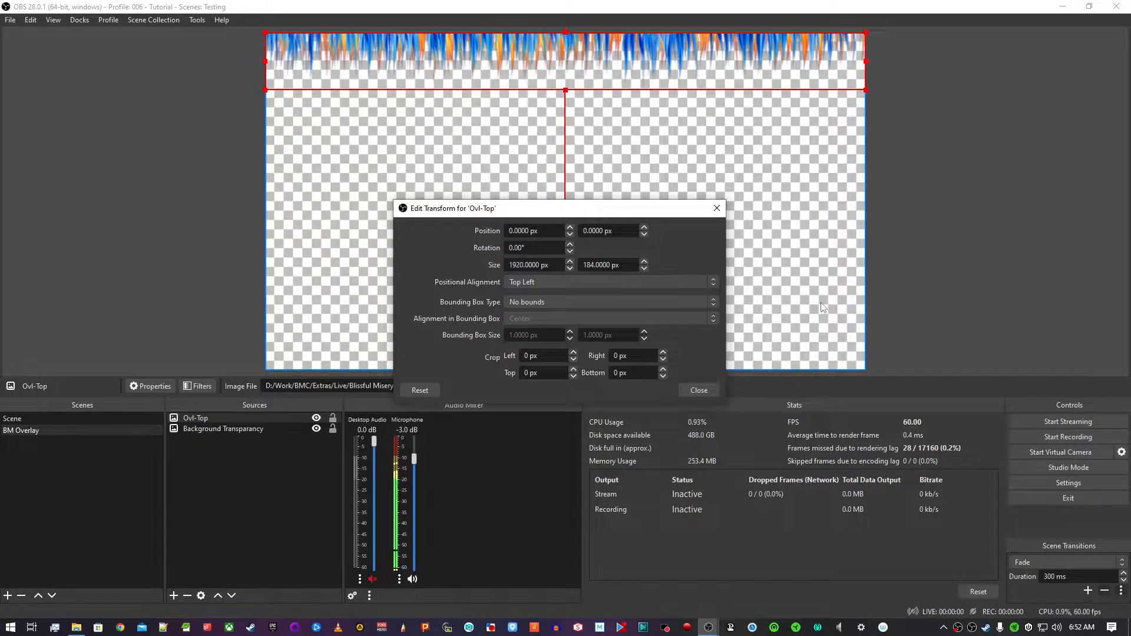
double_click(588, 265)
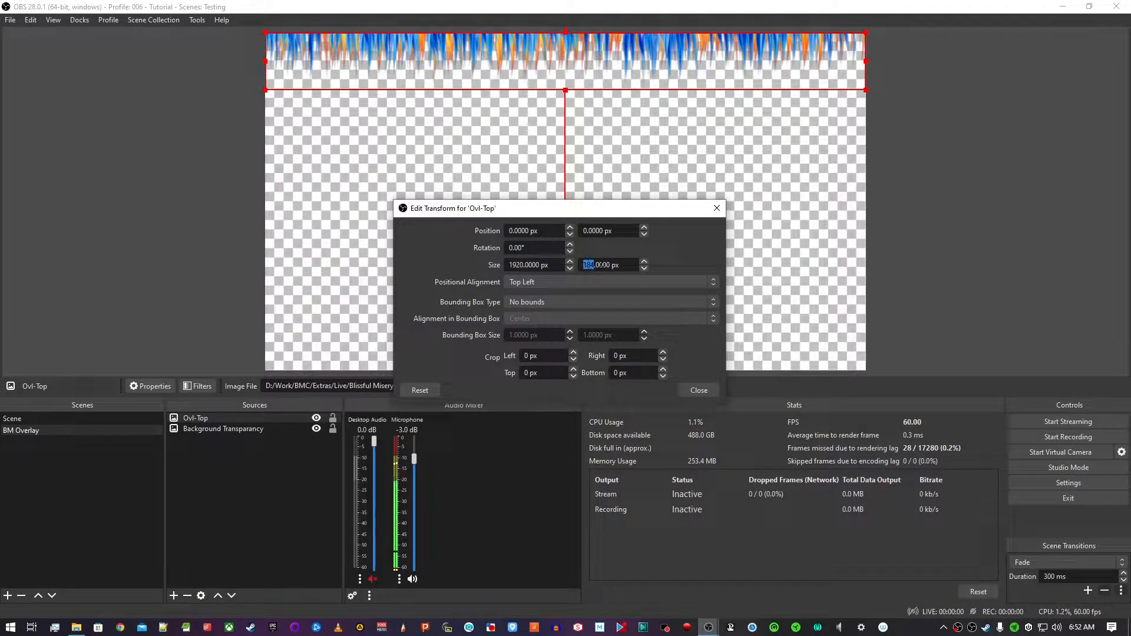
type("92")
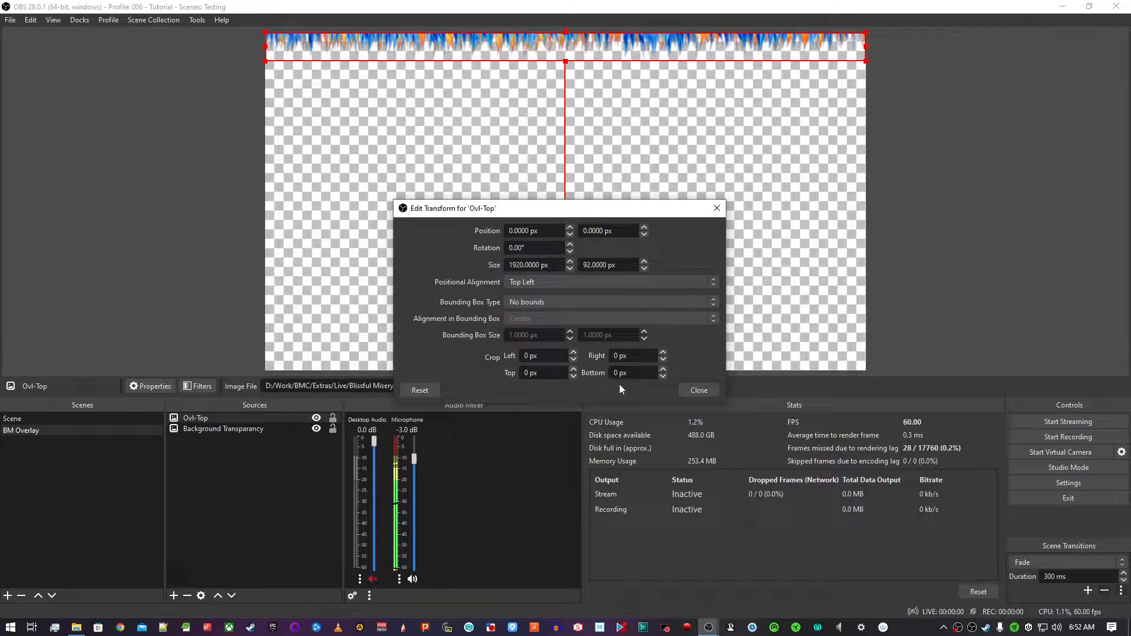
left_click(701, 390)
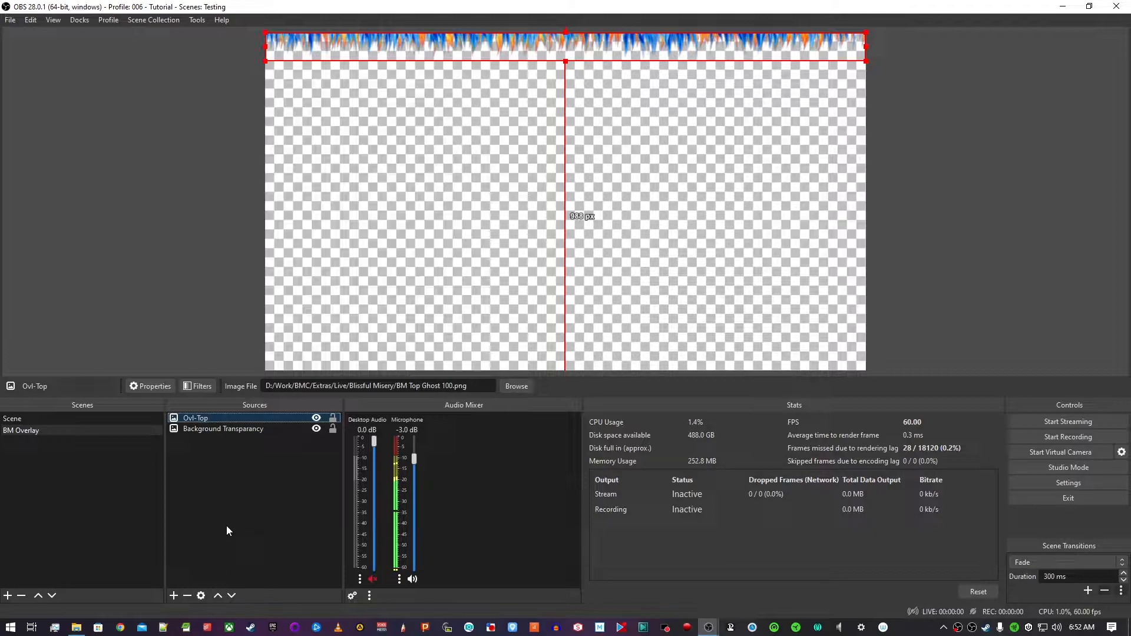
Add a new image source named Ovl-NB to the BM Overlay scene
left_click(174, 596)
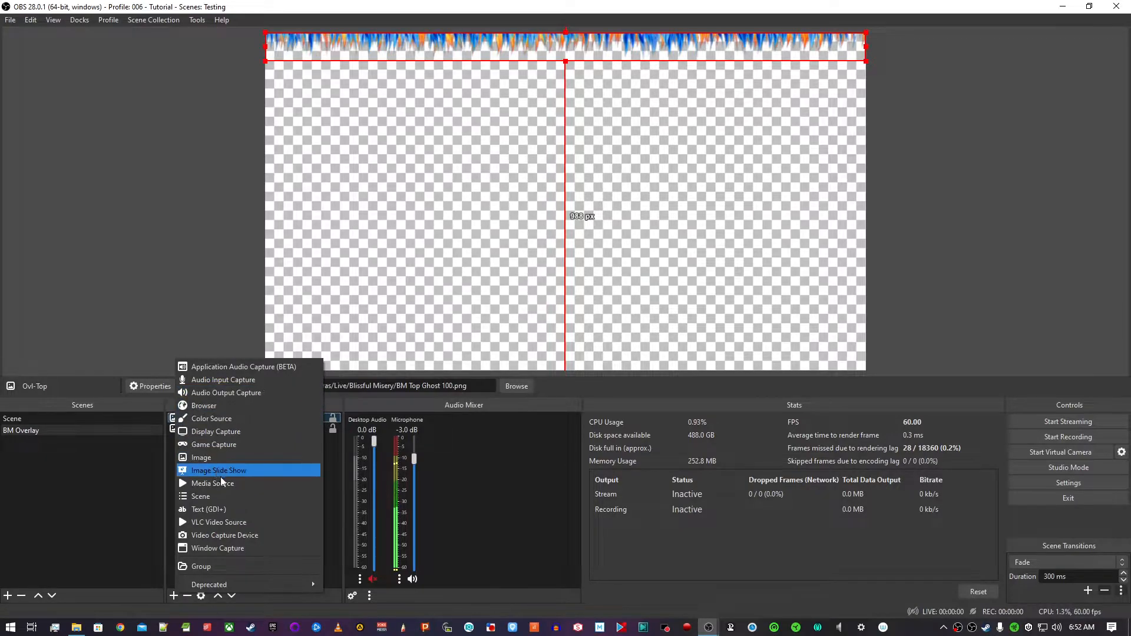
left_click(210, 460)
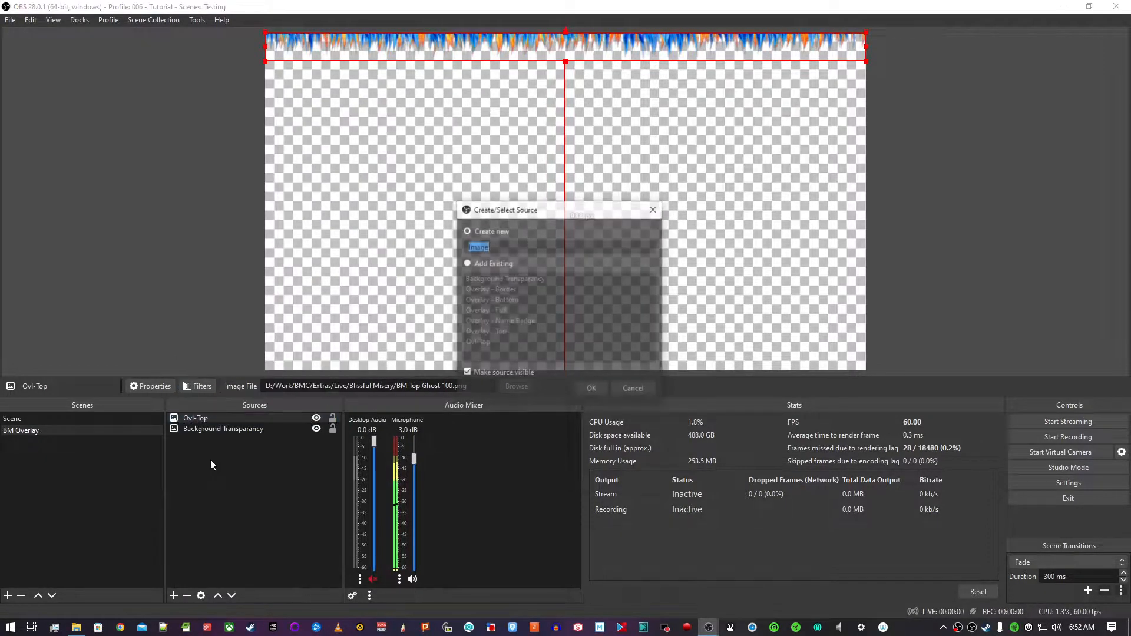
type("OVL")
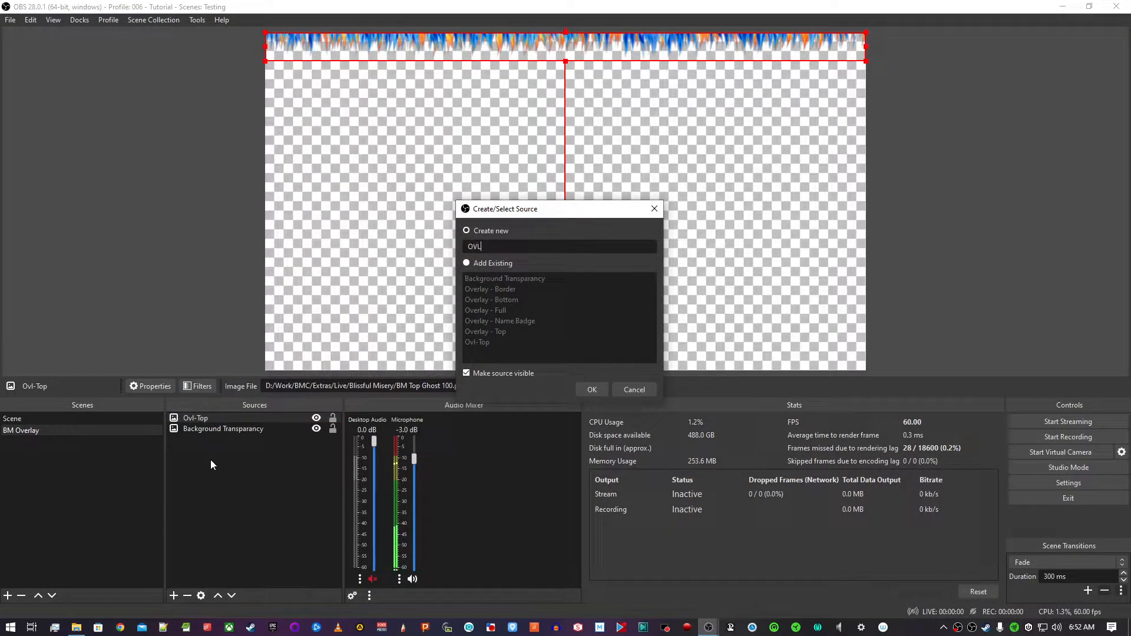
key("BackSpace")
key("BackSpace")
type("vl_NB")
key("Left")
key("Left")
key("BackSpace")
type("-")
key("Return")
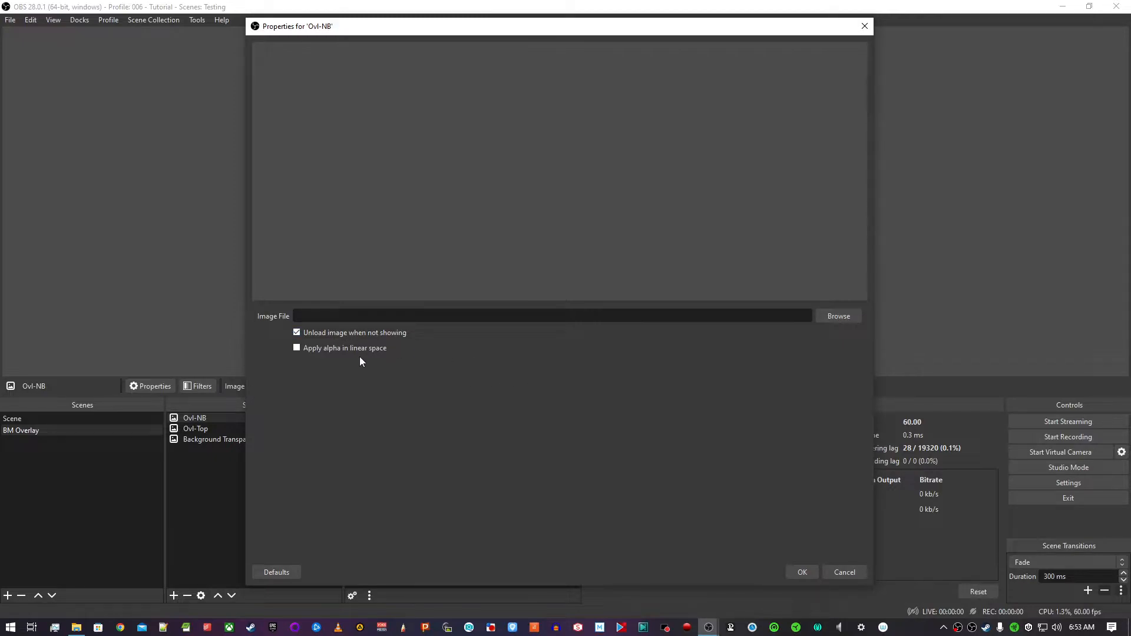
Assign NB BM Flame Back.png as the image file of the Ovl-NB source and accept the properties
left_click(828, 314)
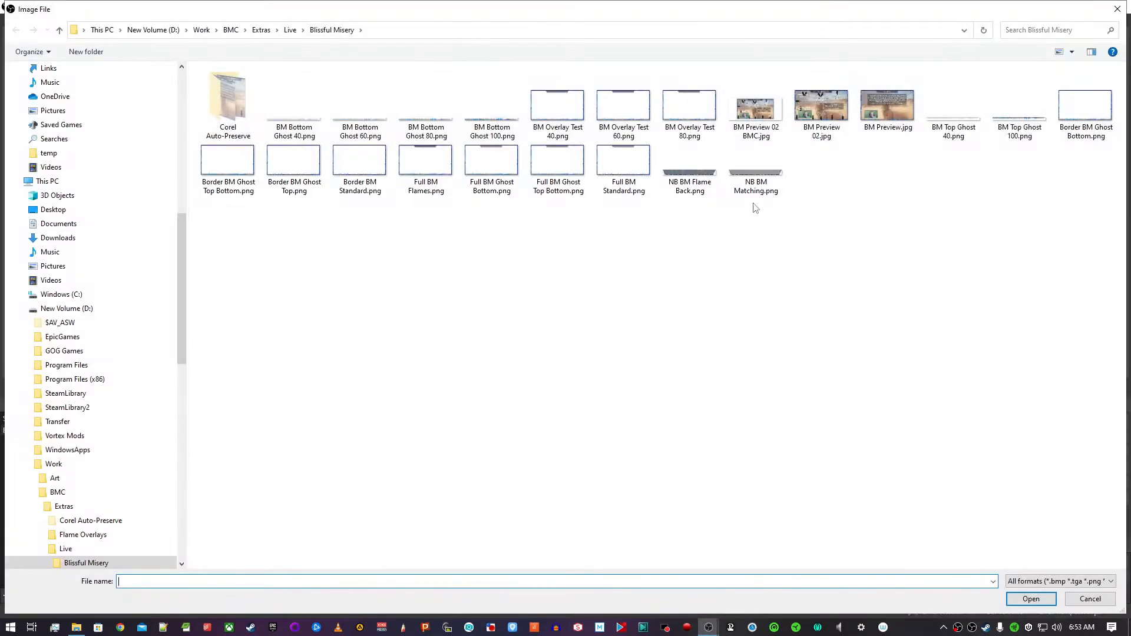
left_click(685, 194)
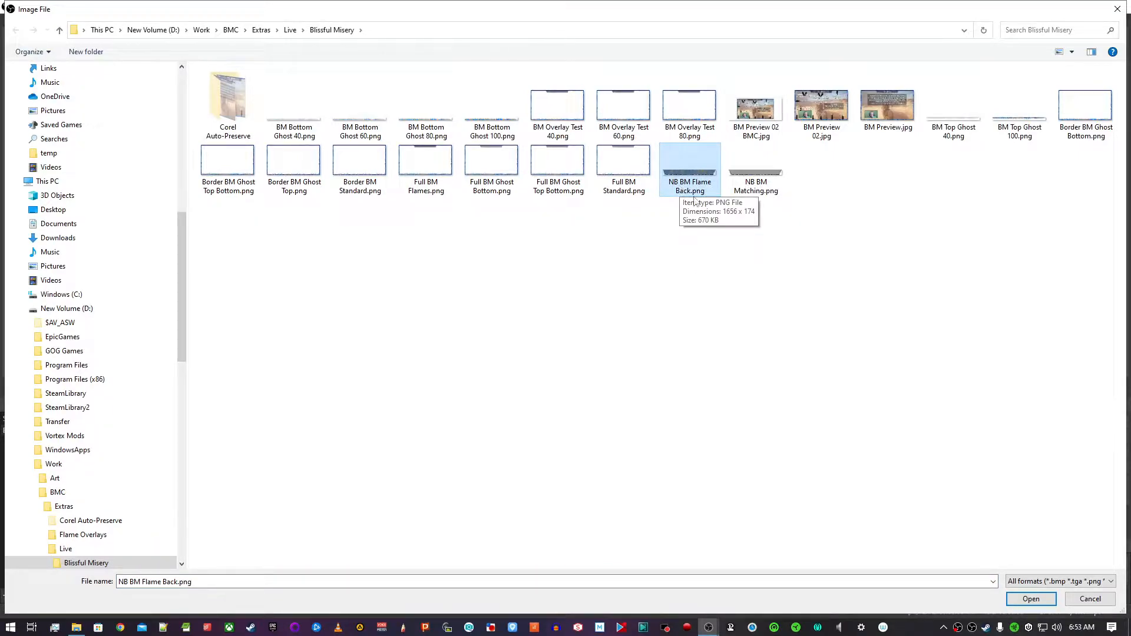
left_click(759, 184)
left_click(690, 185)
double_click(692, 186)
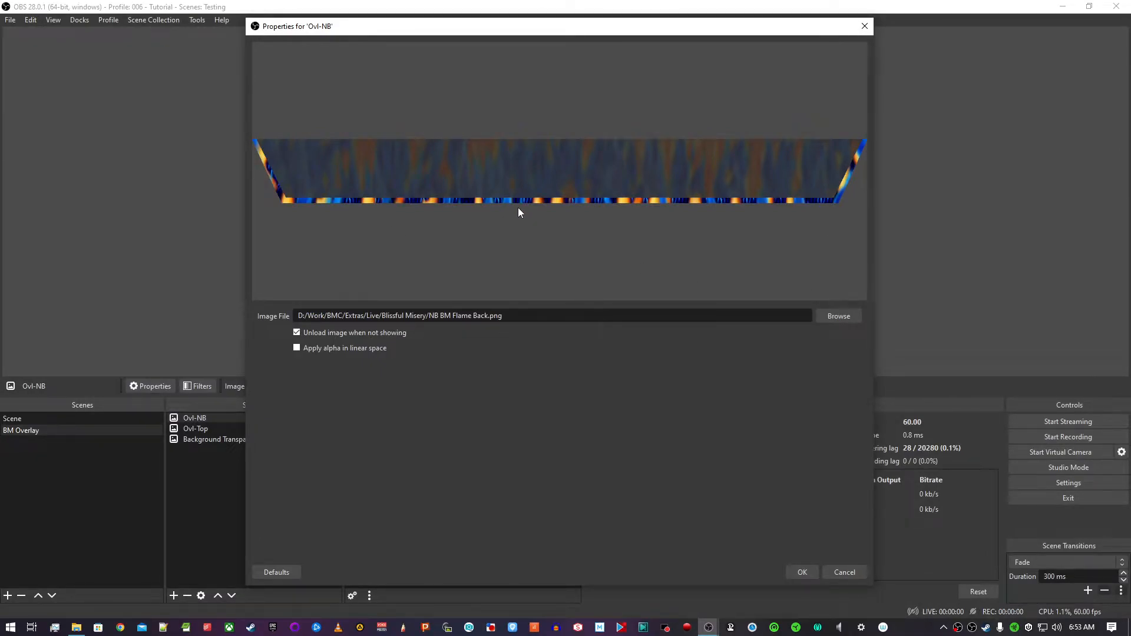
left_click(803, 572)
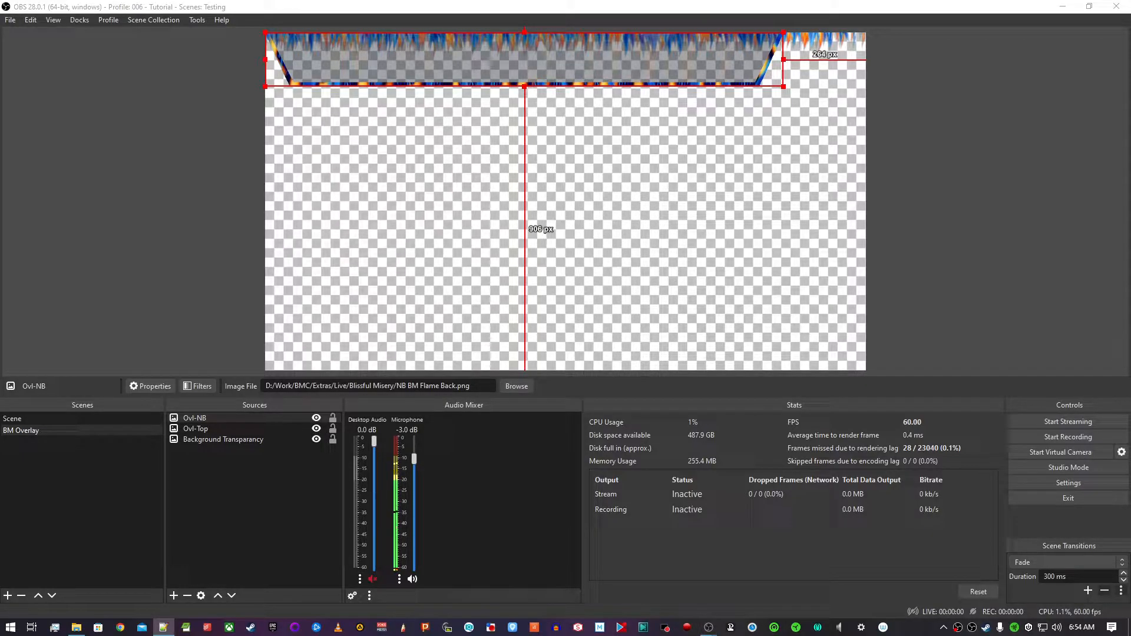
Switch to Notepad++, look up the 1080 name badge size in the Read Me's Quick Reference, and return to OBS
left_click(164, 627)
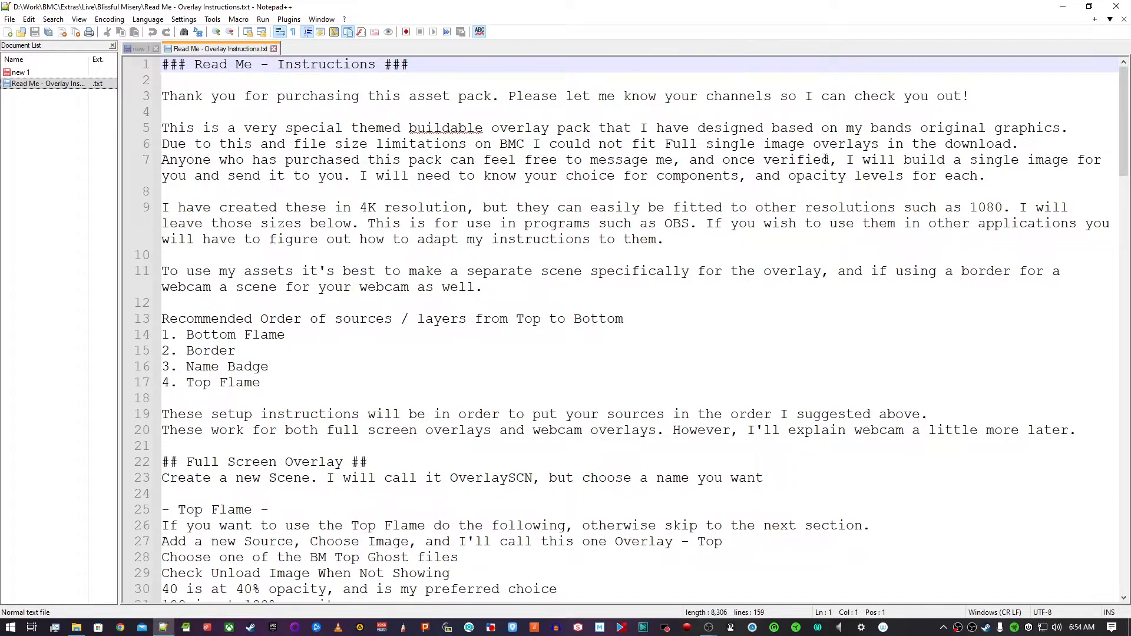
left_click_drag(1120, 110, 1119, 531)
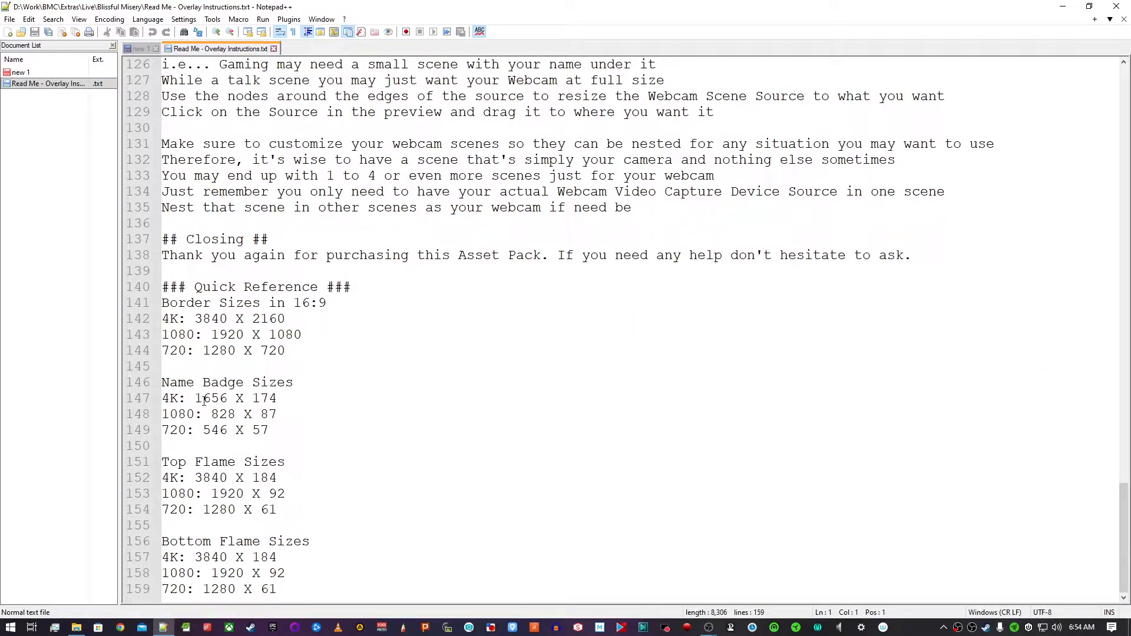
left_click_drag(210, 412, 277, 417)
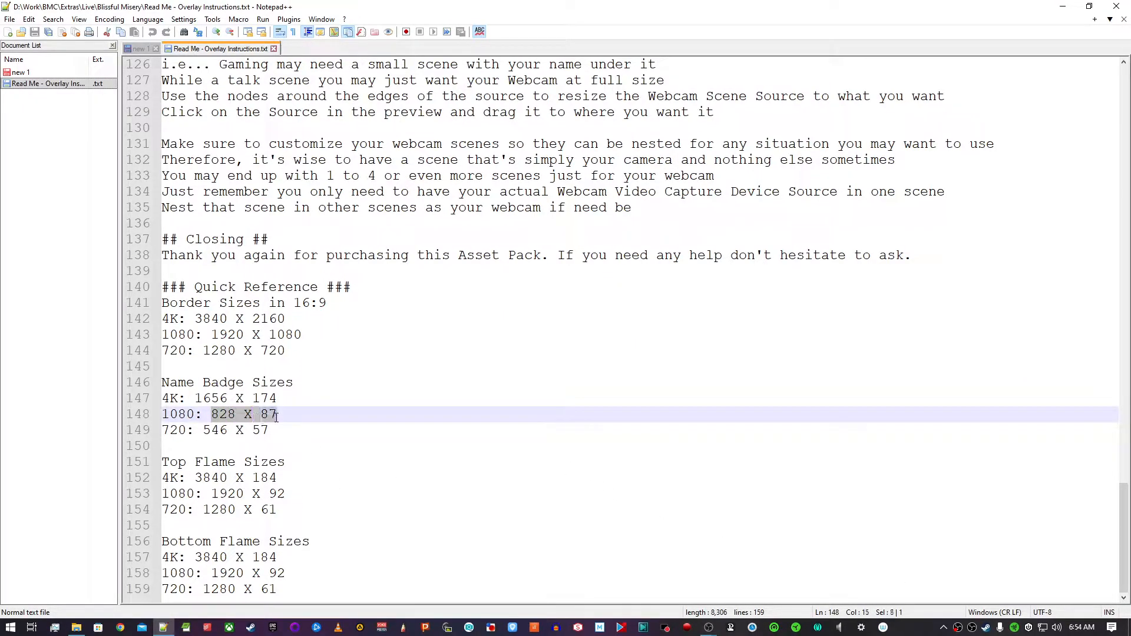
key("alt+Tab")
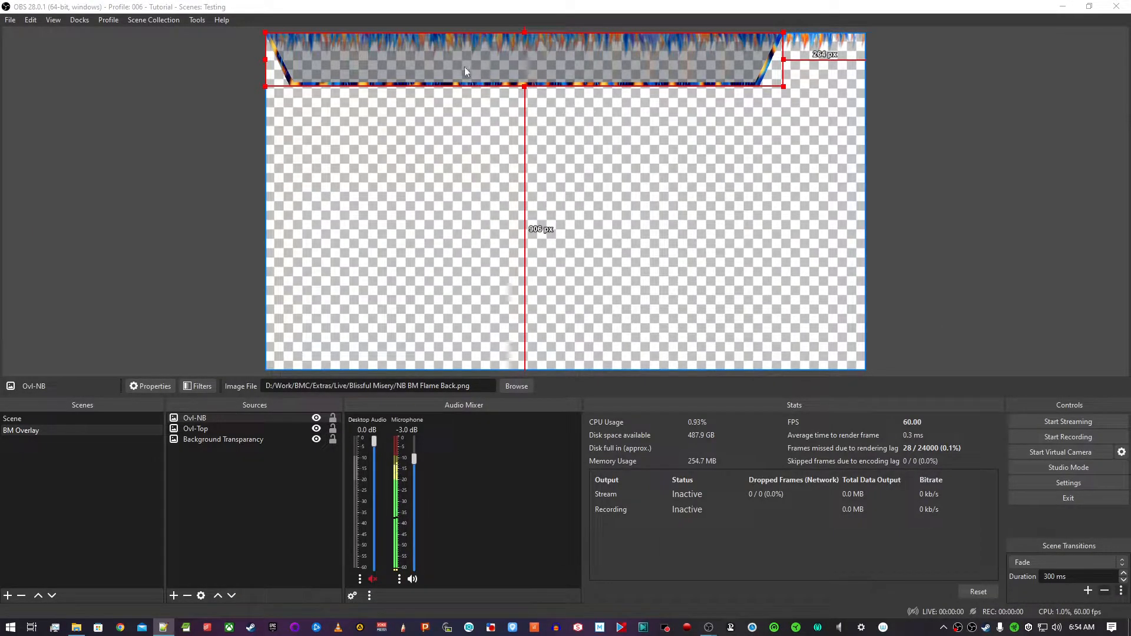
Edit the transform of the Ovl-NB source to set its size to 828 by 87 px
right_click(232, 418)
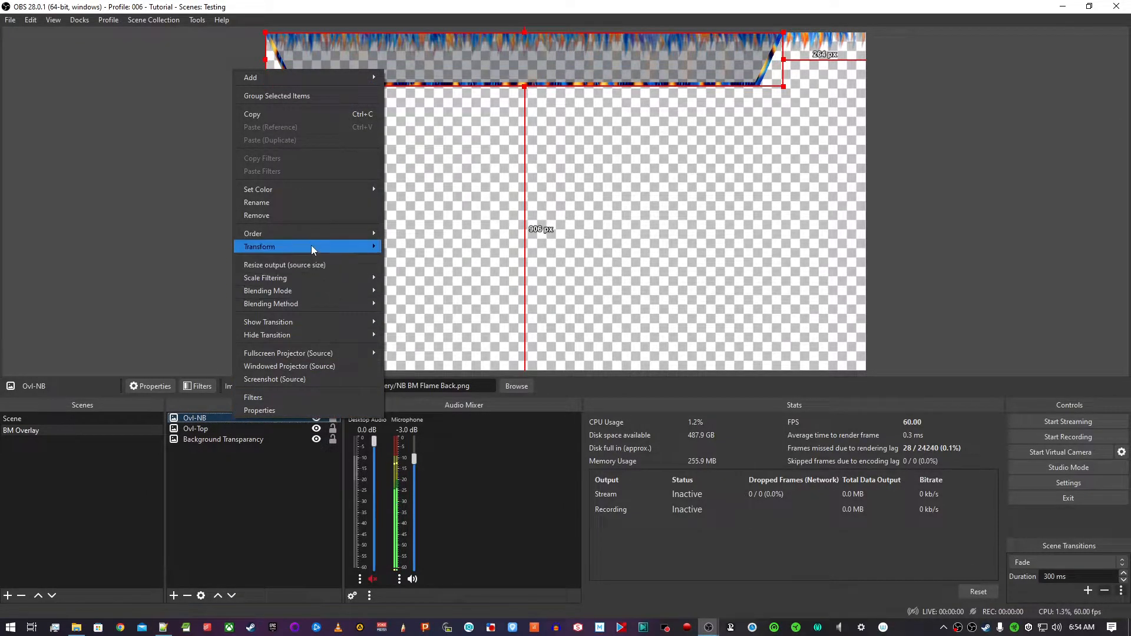
mouse_move(311, 246)
left_click(405, 246)
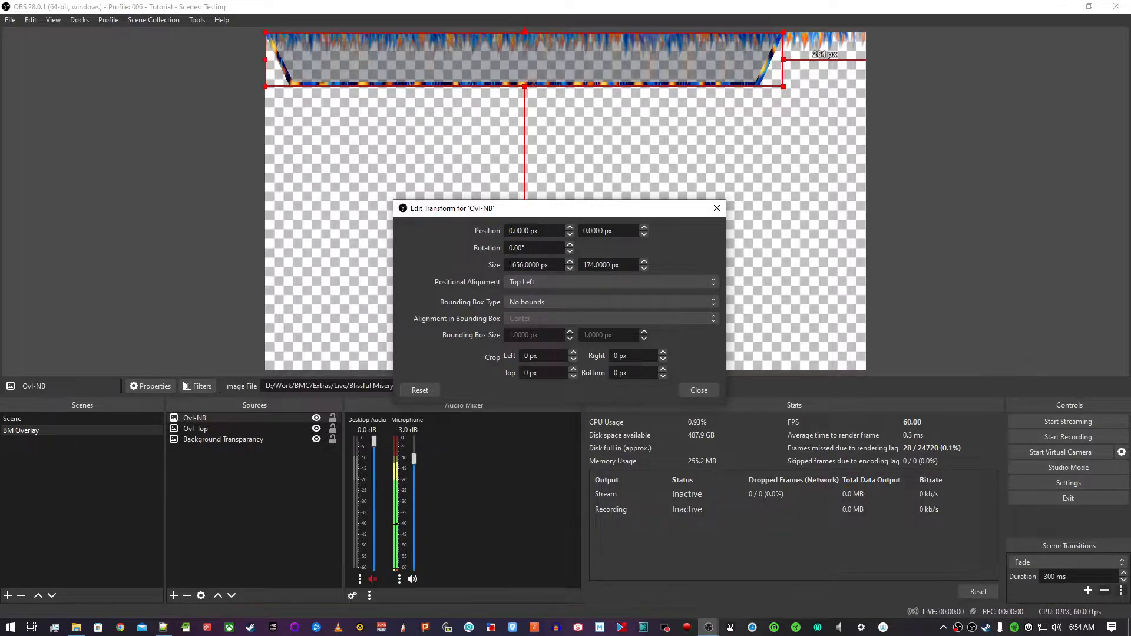
double_click(516, 264)
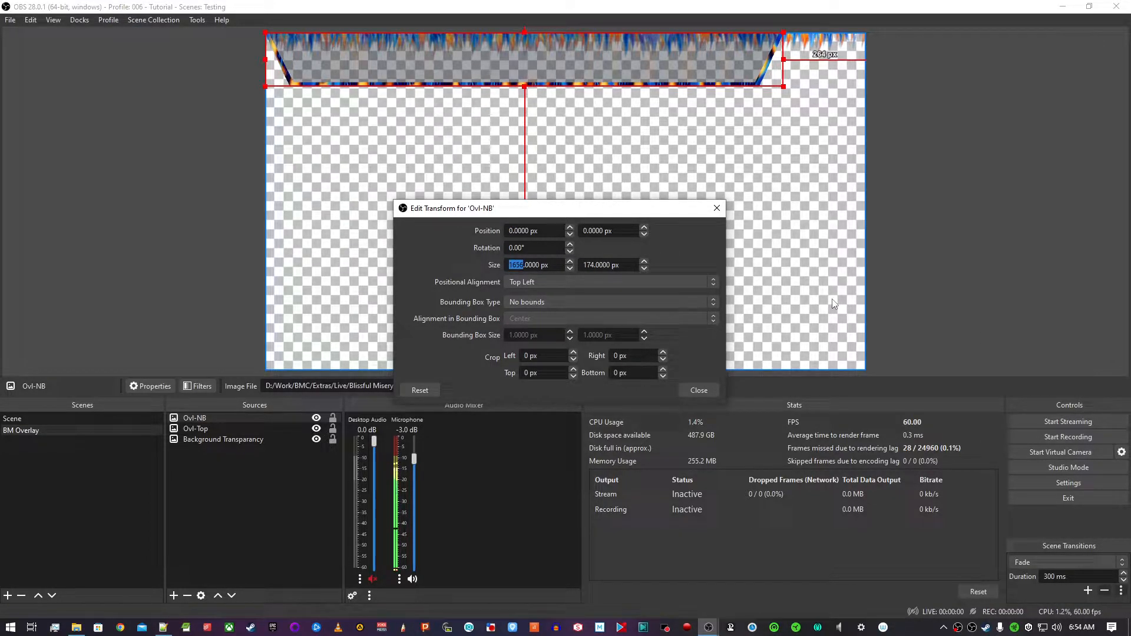
type("828")
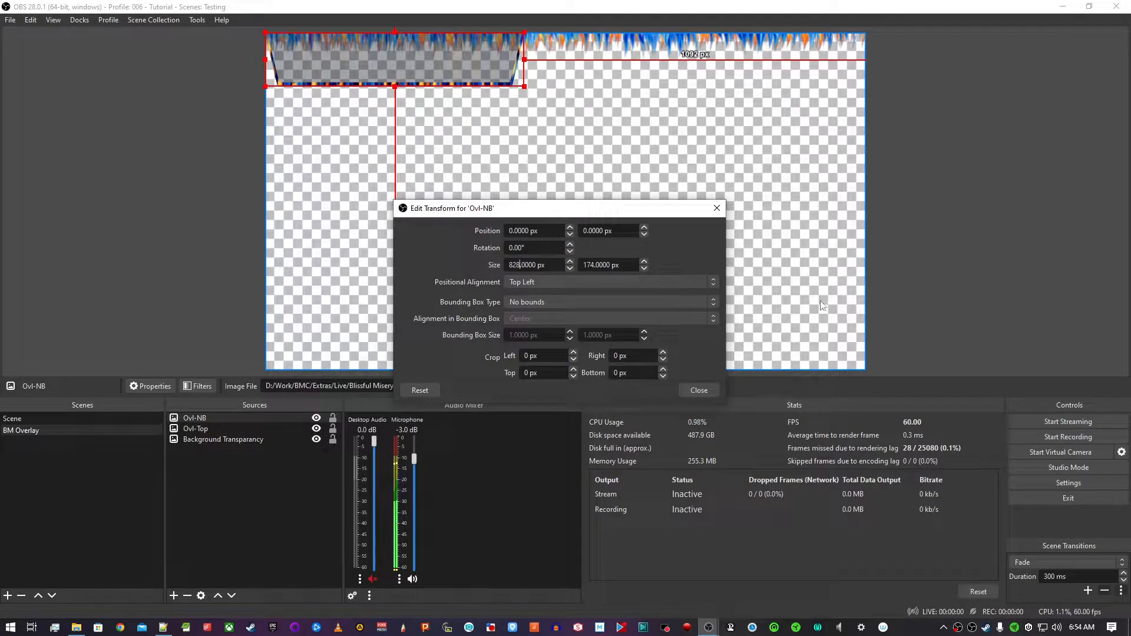
double_click(587, 265)
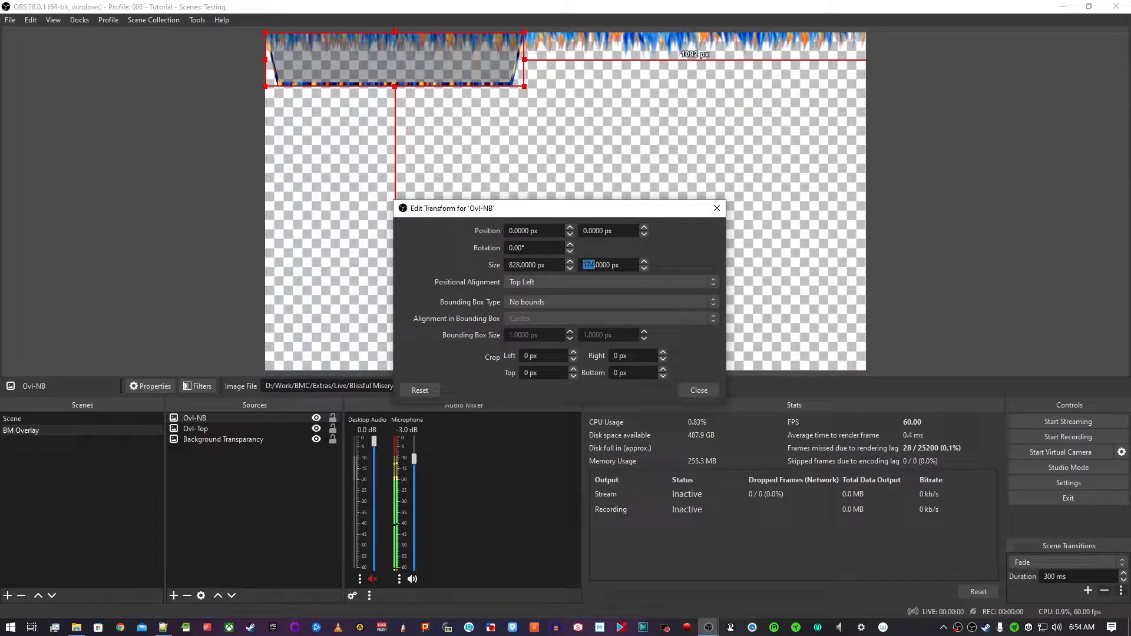
type("87")
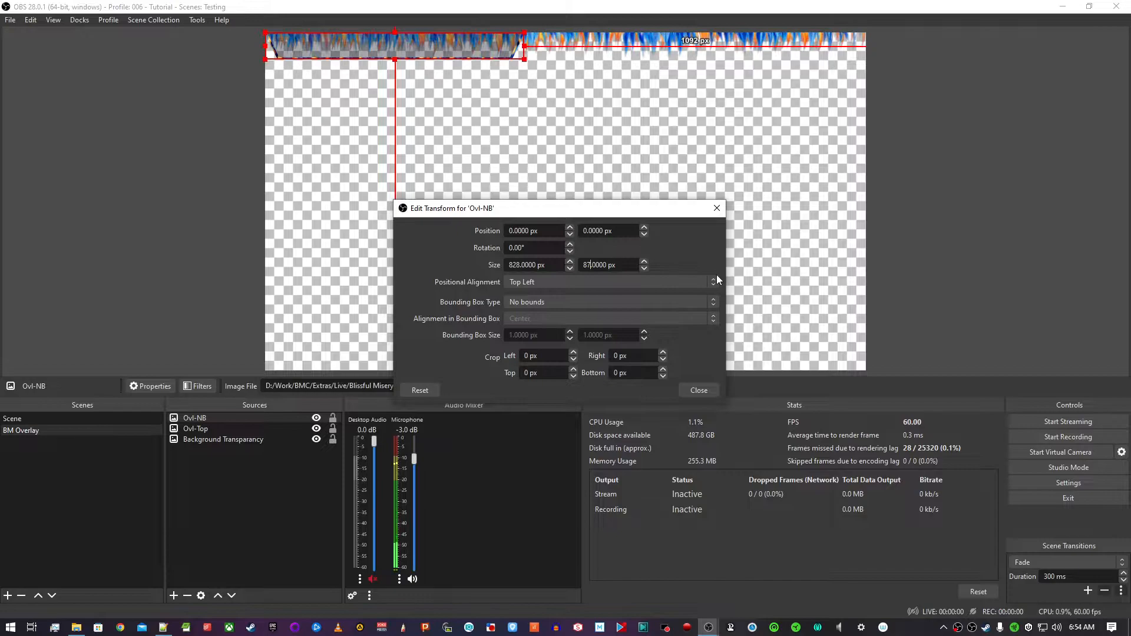
left_click(705, 390)
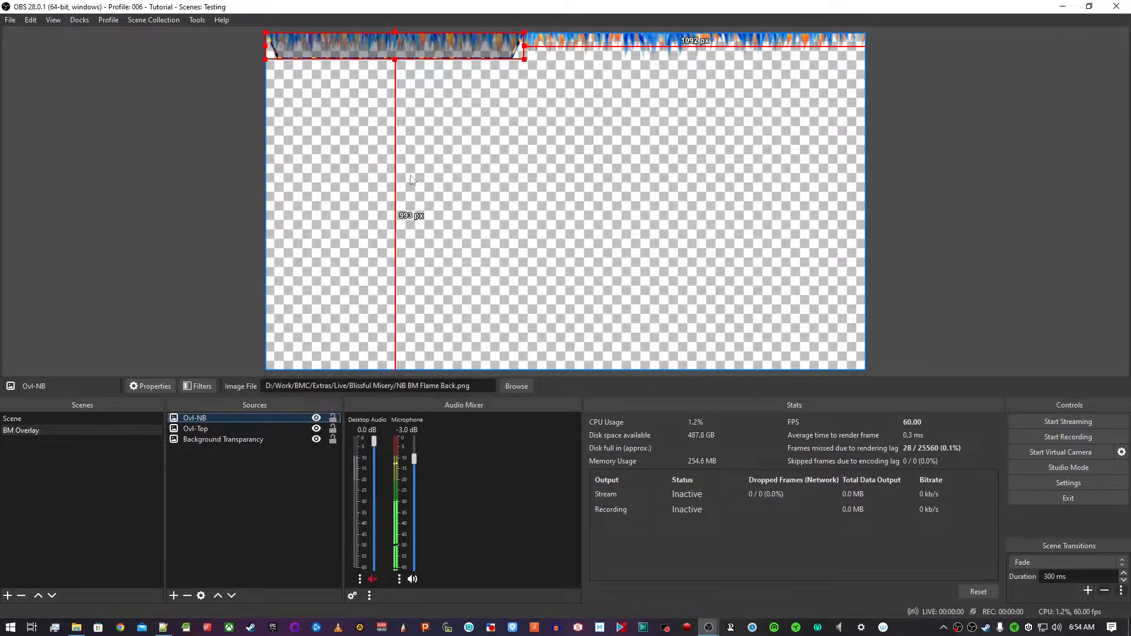
Try centering the Ovl-NB source on the whole canvas, and return it to the canvas's upper-left corner
right_click(244, 418)
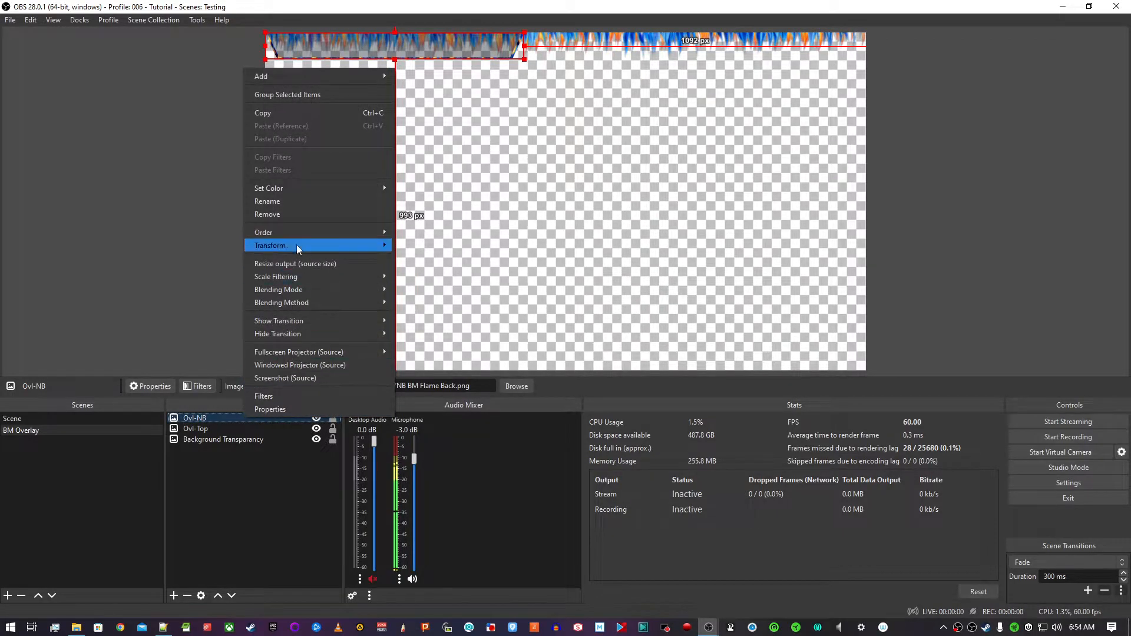
mouse_move(298, 245)
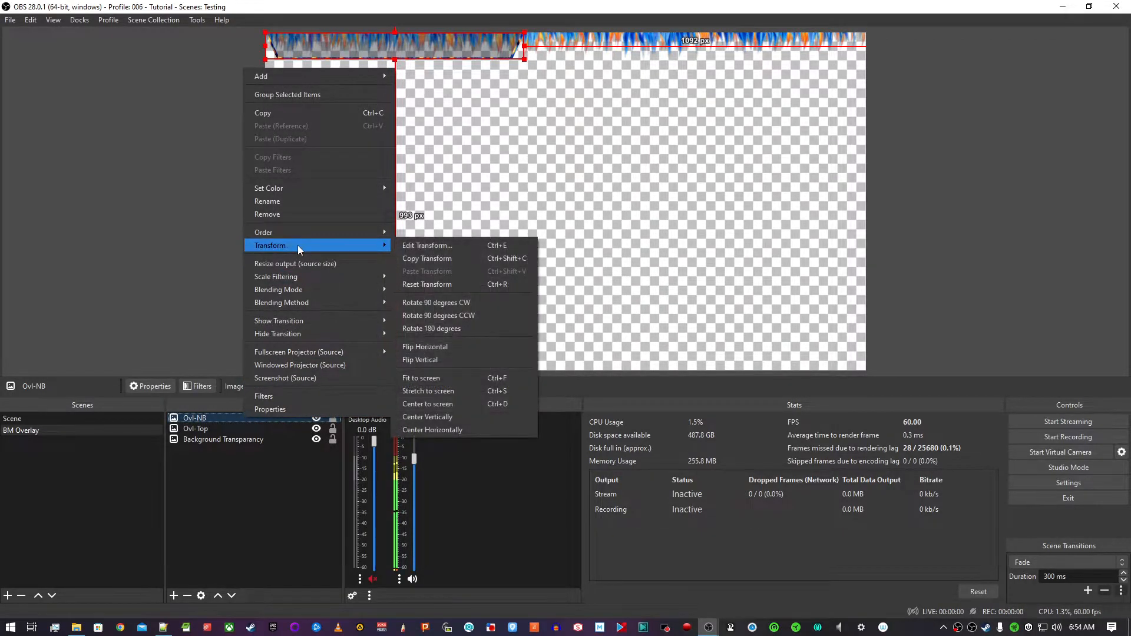
left_click(450, 405)
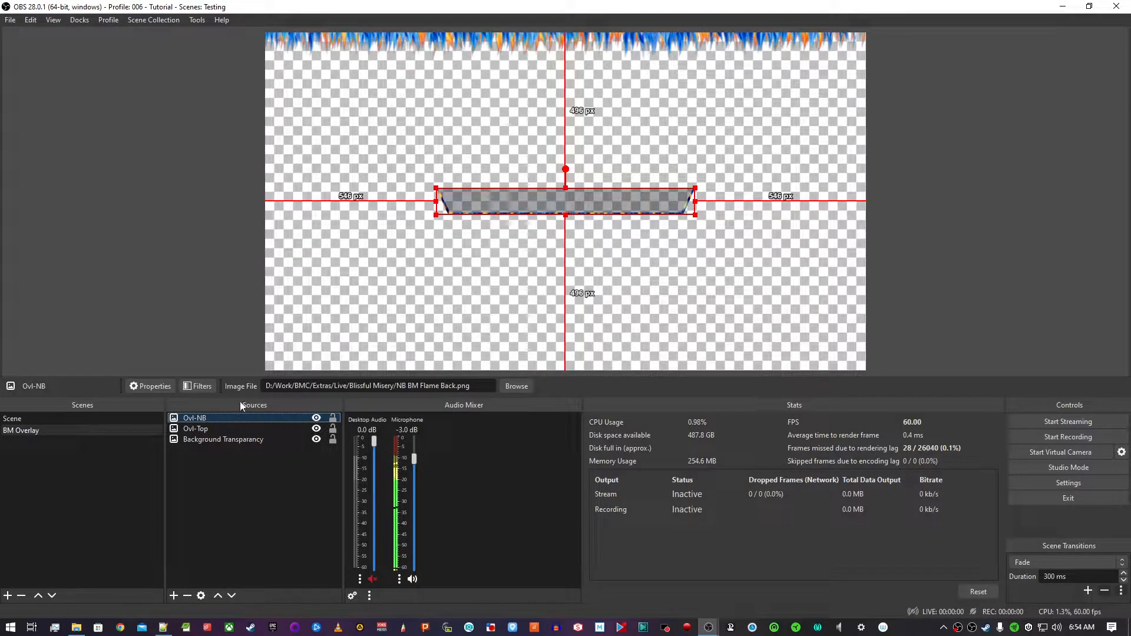
left_click_drag(567, 200, 397, 48)
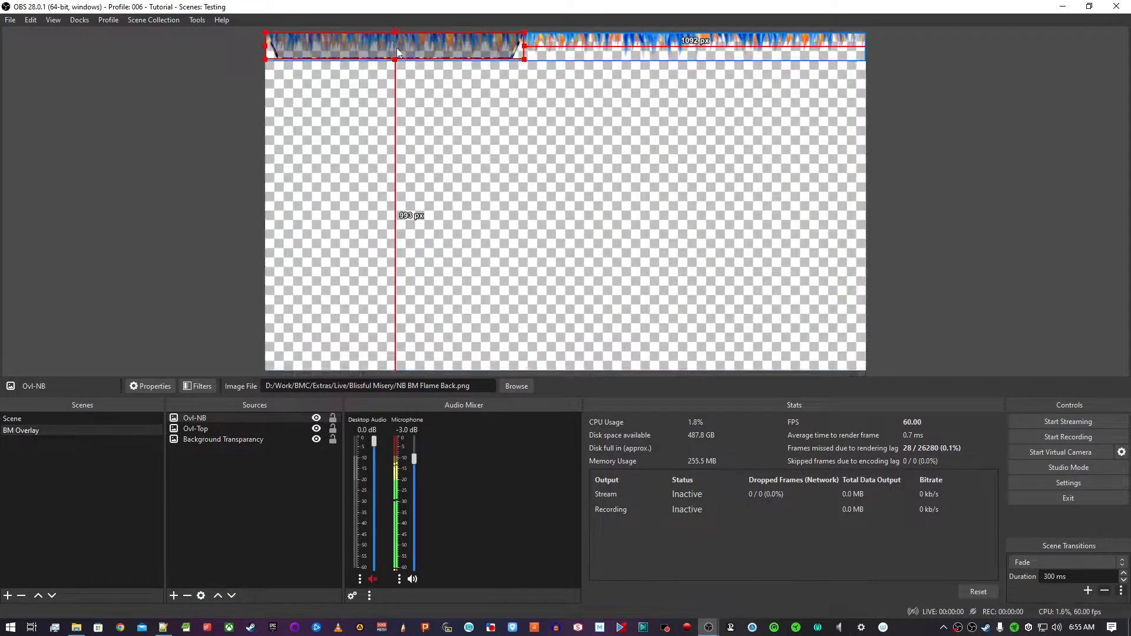
key("ctrl+d")
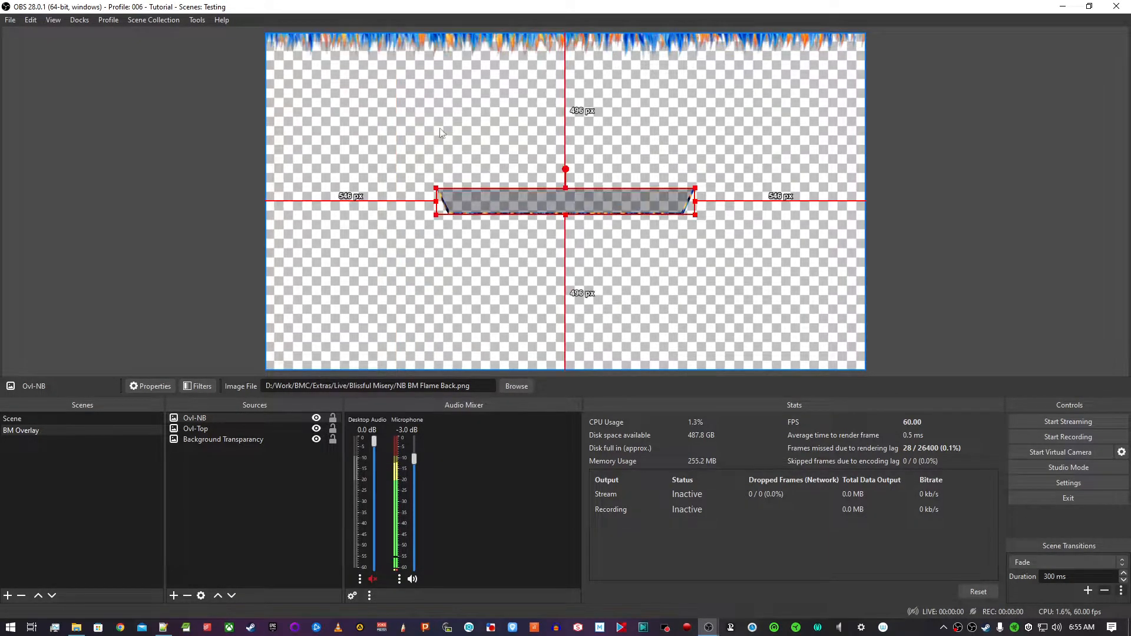
key("ctrl+z")
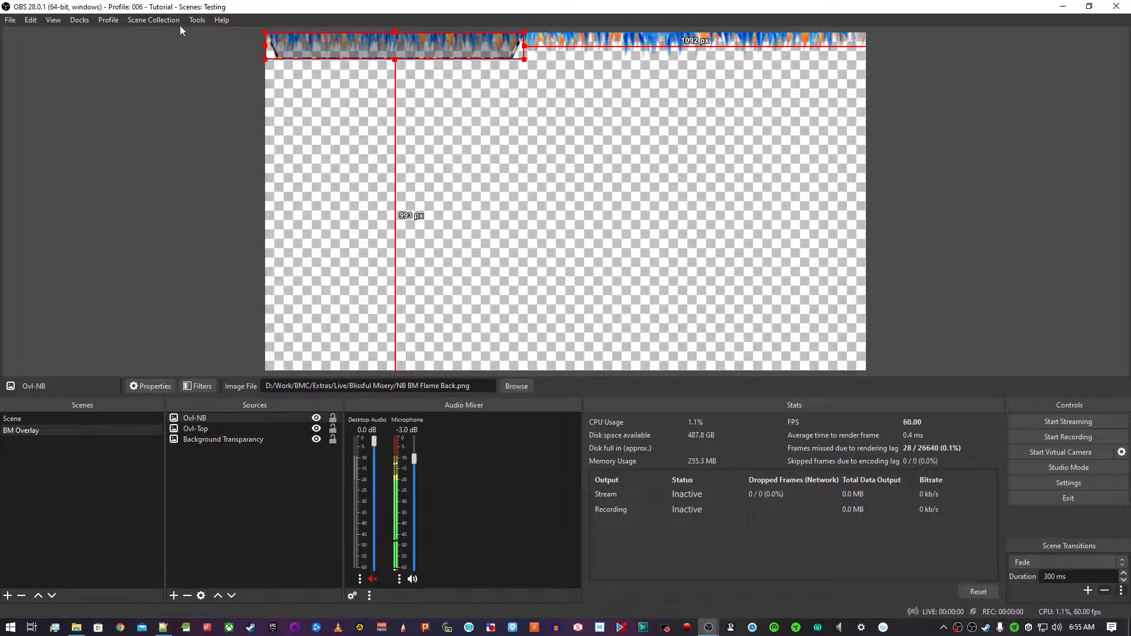
Center the Ovl-NB source horizontally along the upper edge of the canvas
right_click(229, 419)
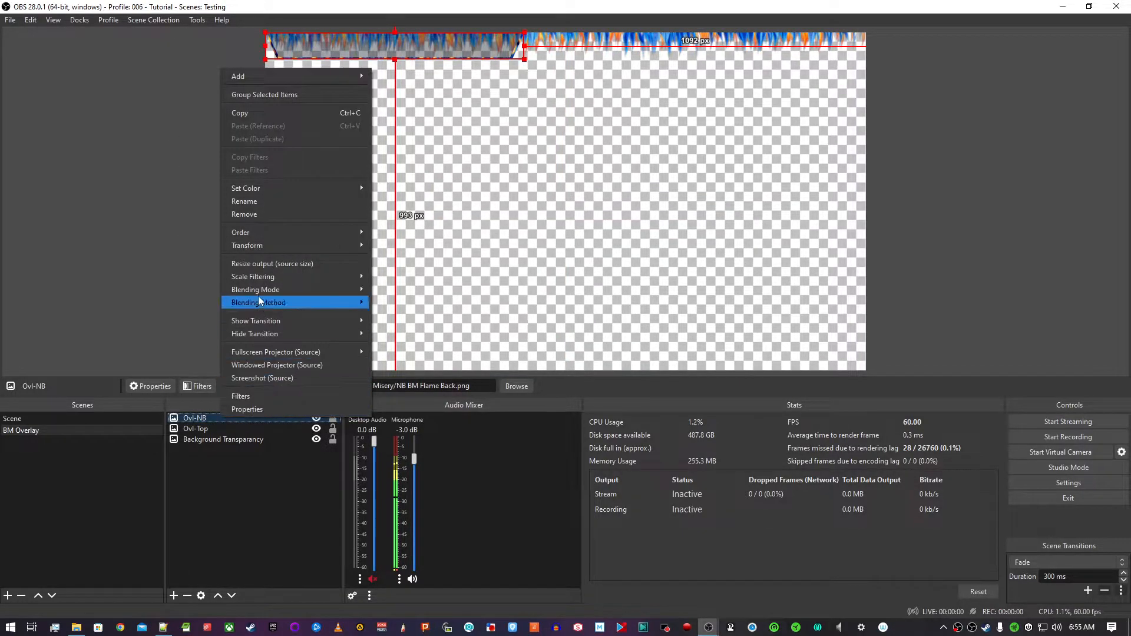
mouse_move(306, 246)
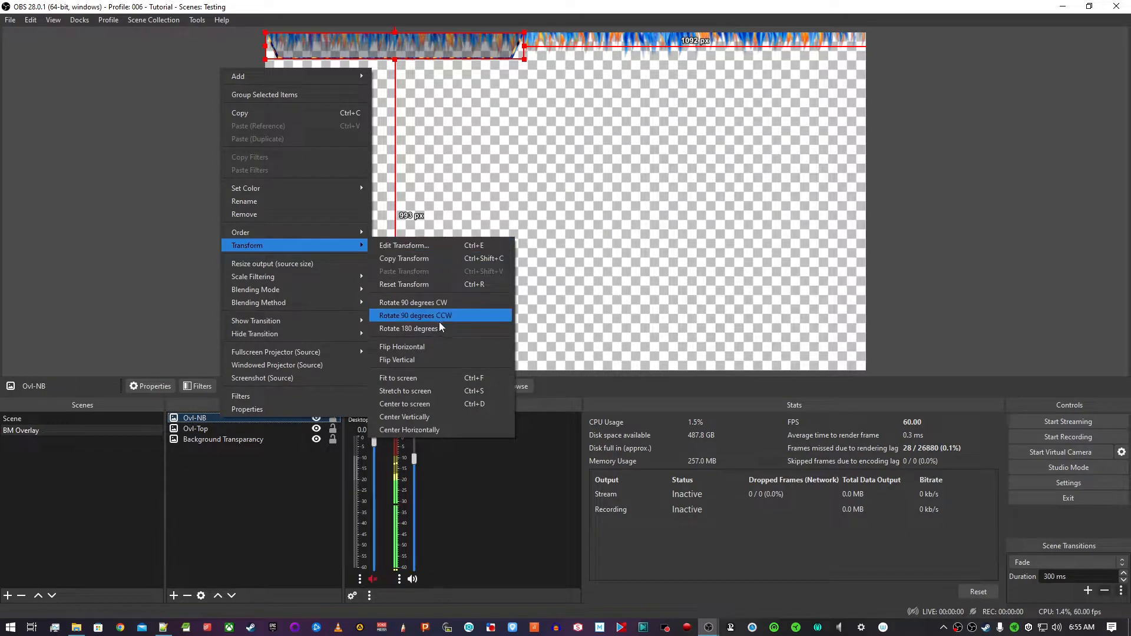
left_click(430, 432)
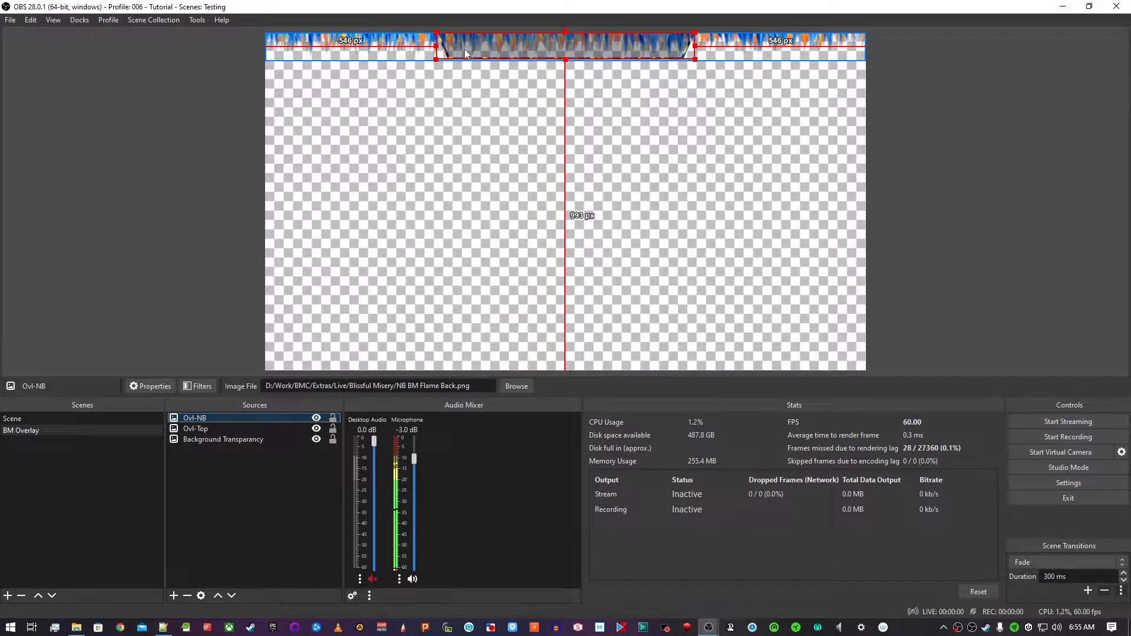
Hide the Ovl-Top source and try NB BM Matching.png as the image file of the Ovl-NB source
left_click(317, 428)
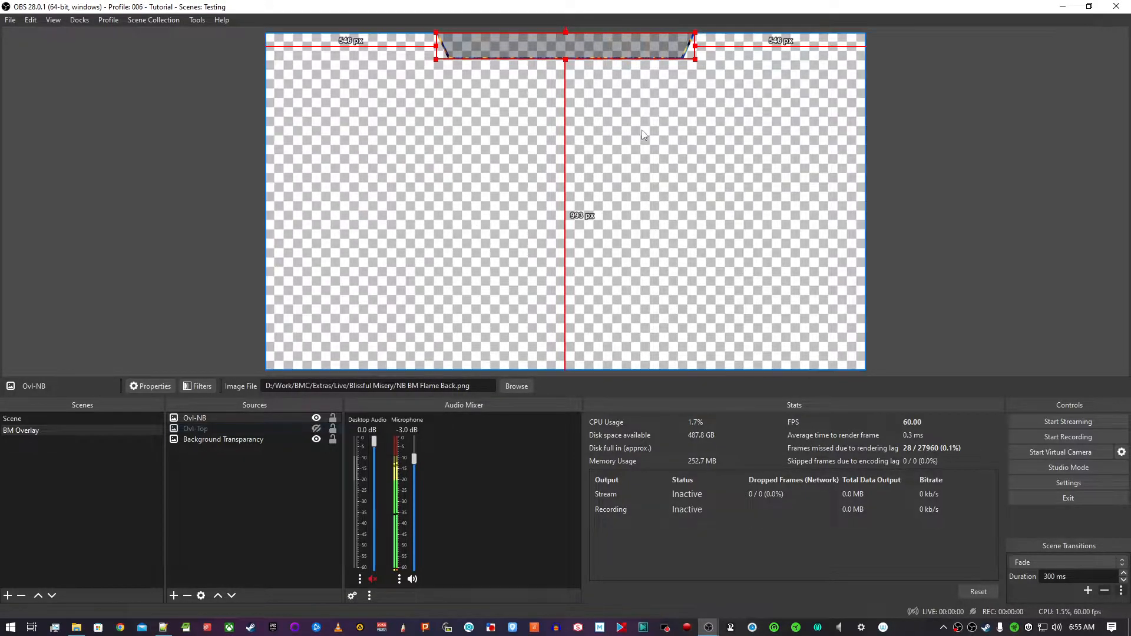
double_click(303, 415)
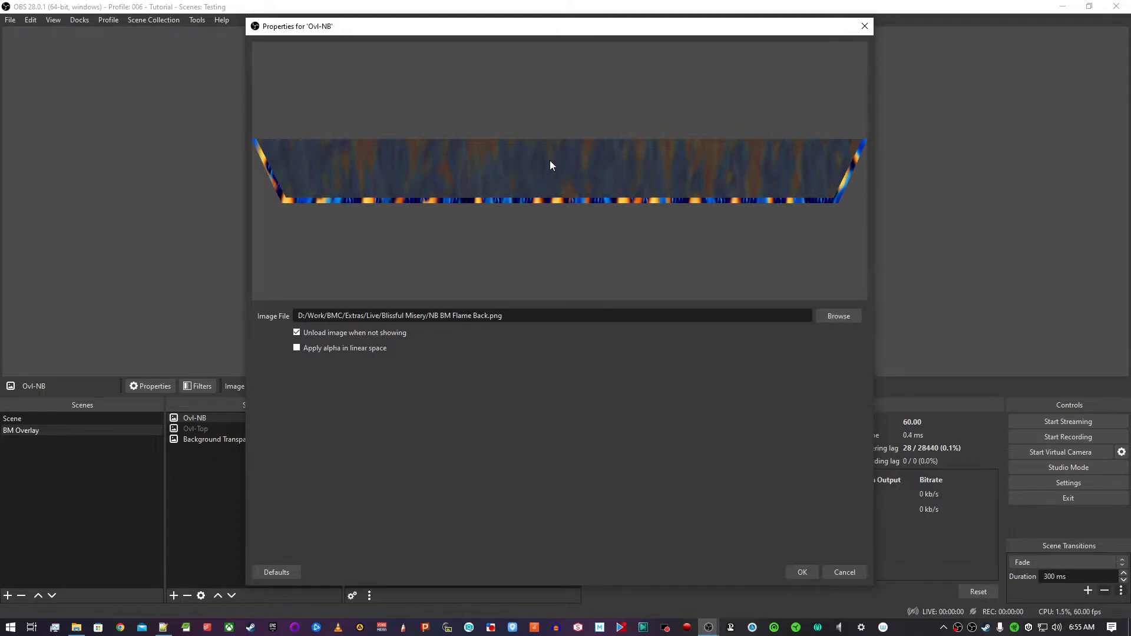
left_click(838, 316)
double_click(754, 168)
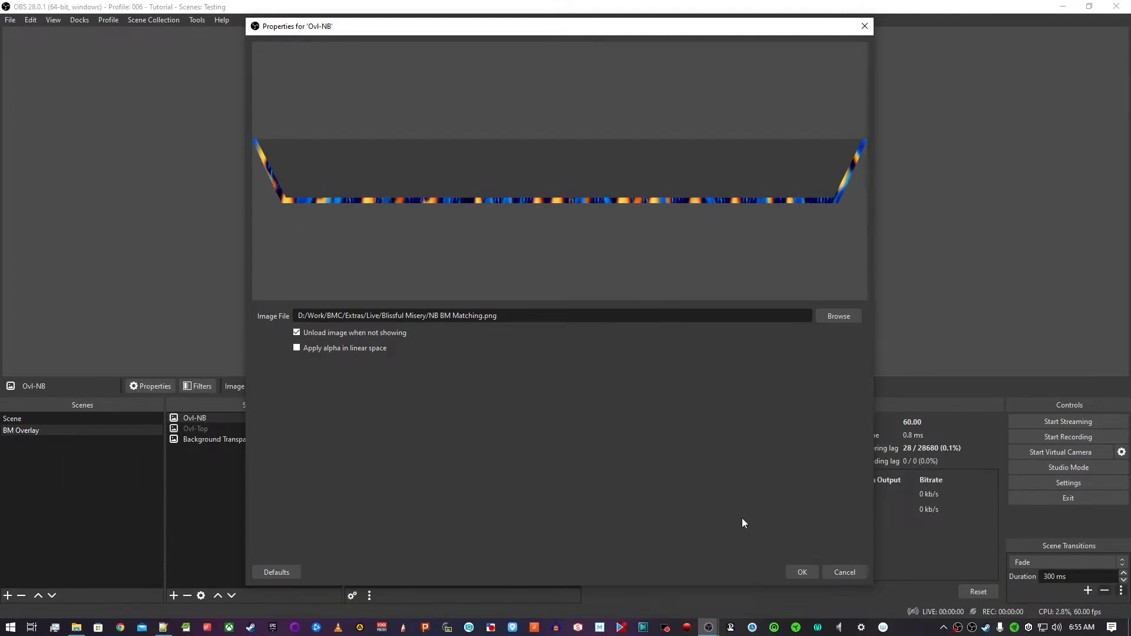
left_click(802, 573)
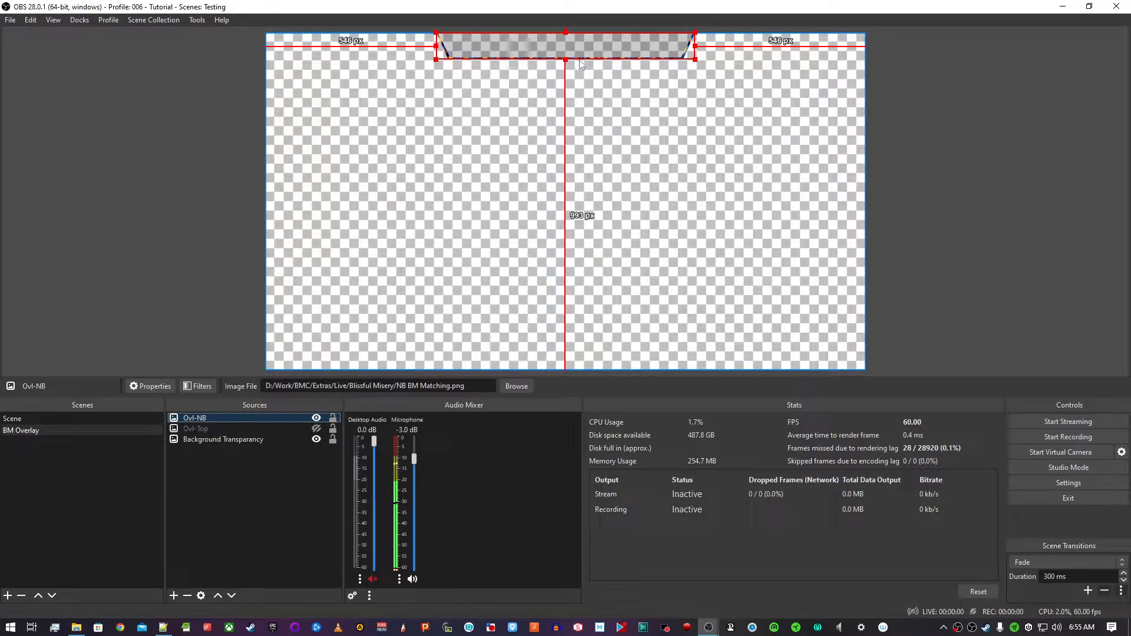
Switch the Ovl-NB image file back to NB BM Flame Back.png and show the Ovl-Top source again
double_click(291, 420)
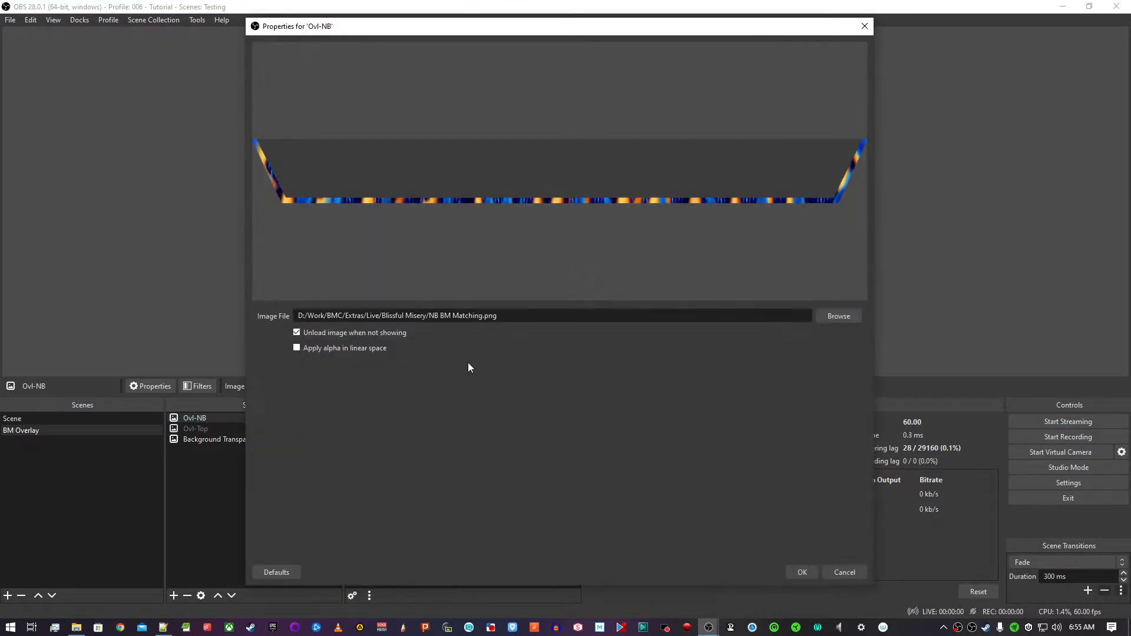
left_click(837, 316)
double_click(690, 170)
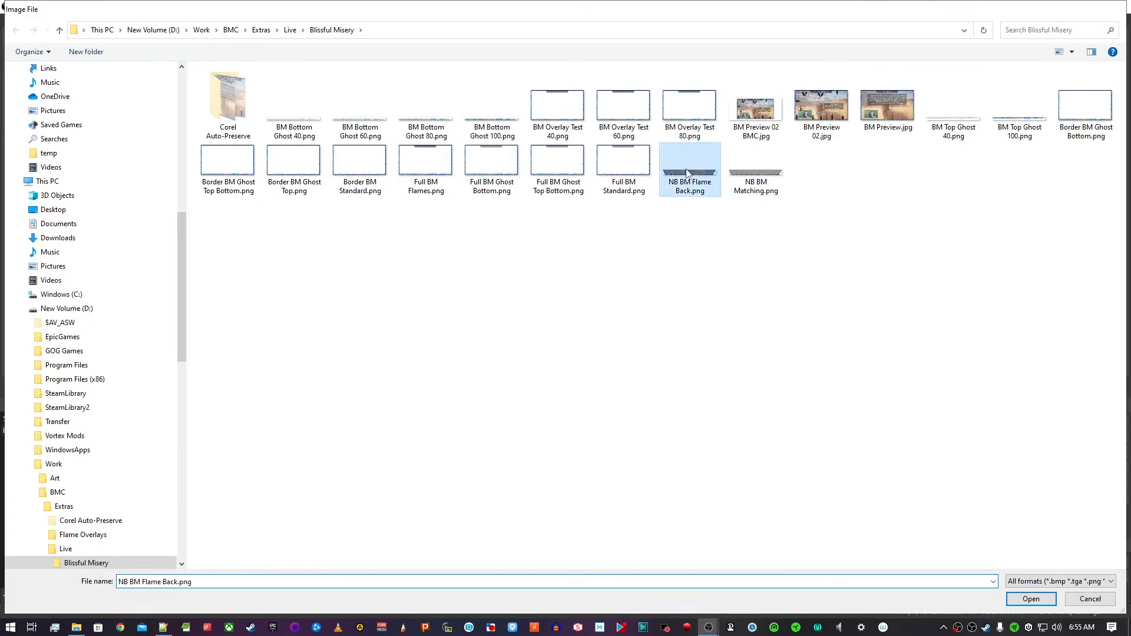
left_click(801, 572)
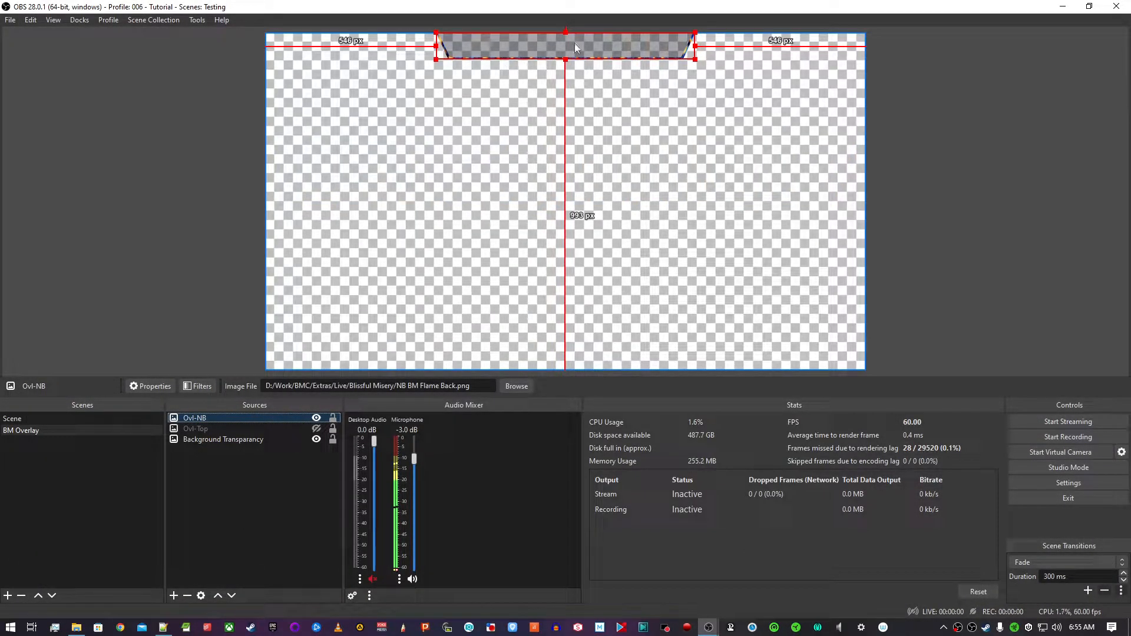
left_click(316, 428)
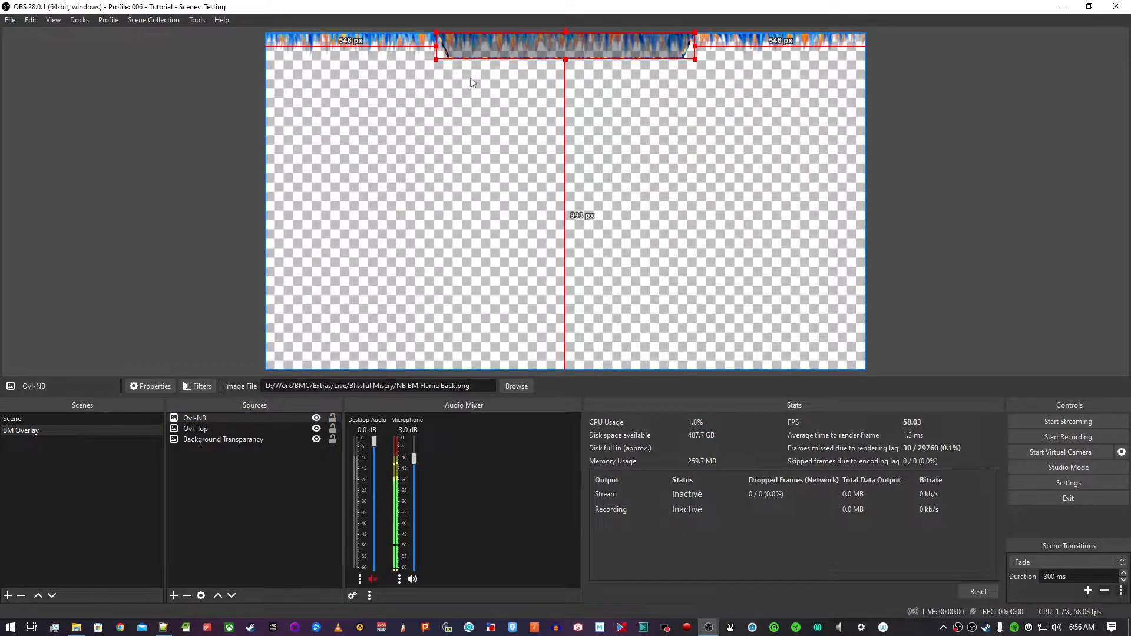
Add a new image source named Ovl-Border to the BM Overlay scene
left_click(177, 597)
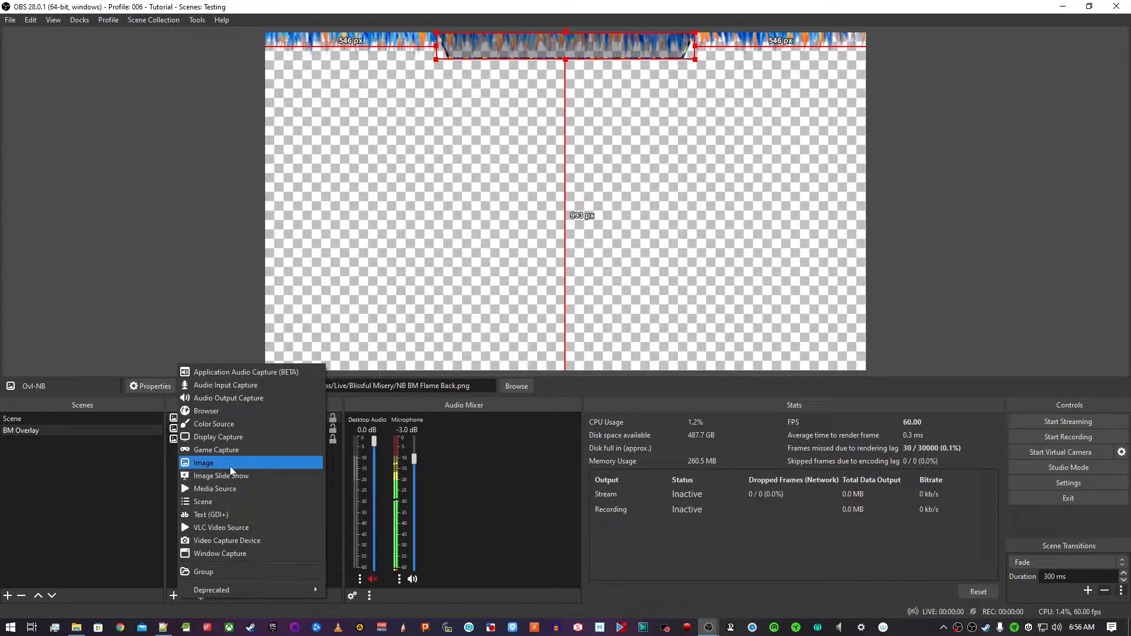
key("Escape")
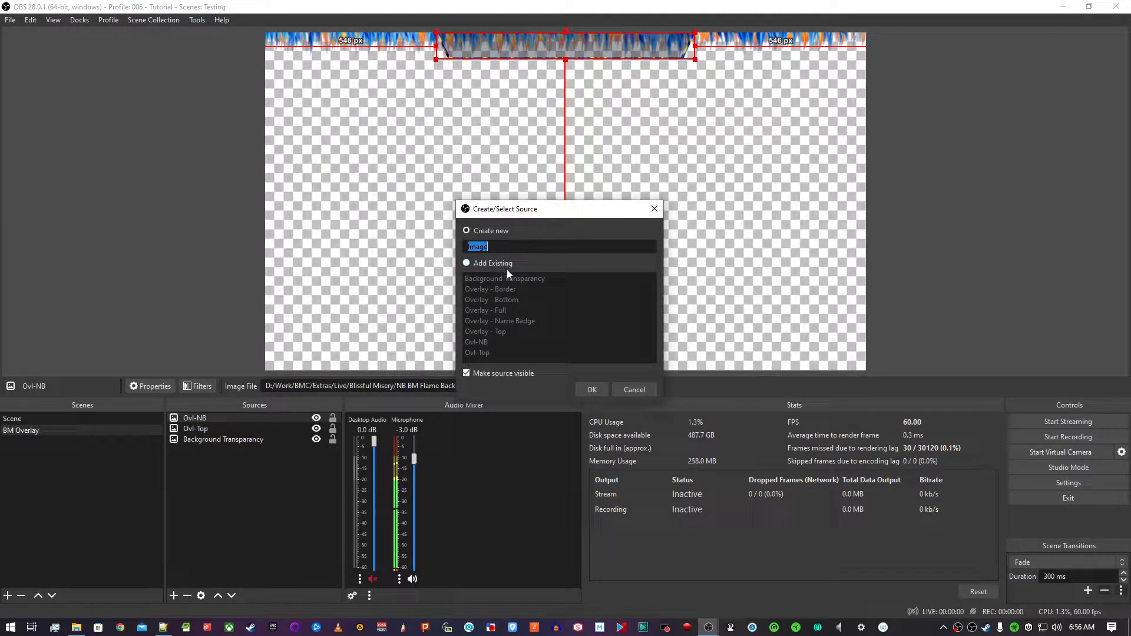
type("Ovl-Border")
key("Return")
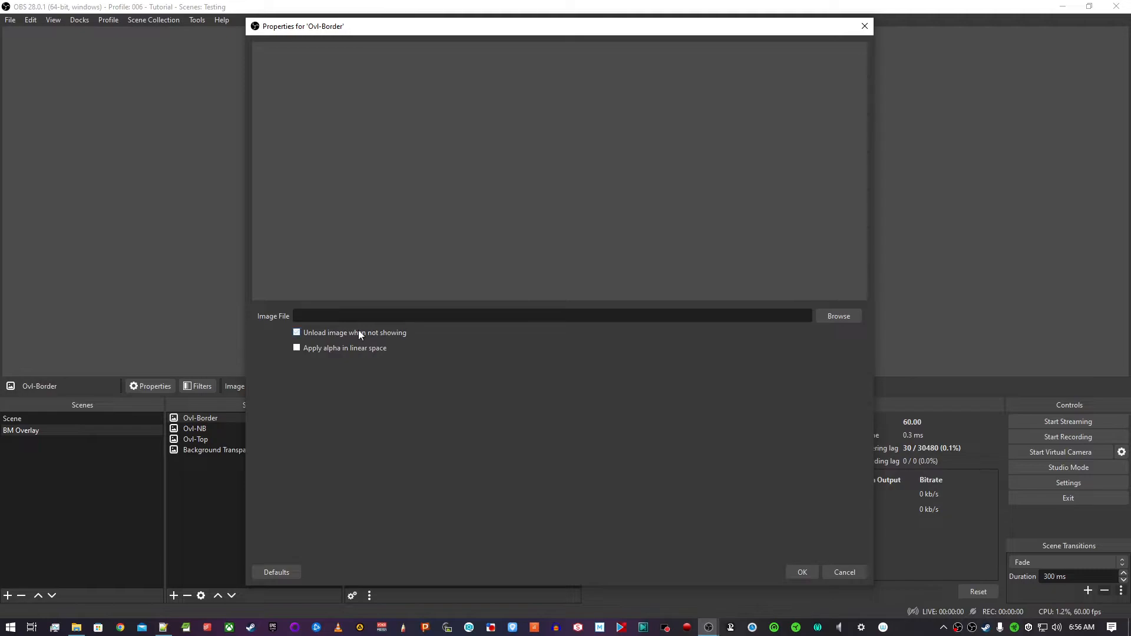
Assign Border BM Standard.png as the Ovl-Border image file, with unloading when not showing enabled, and accept the properties
left_click(847, 321)
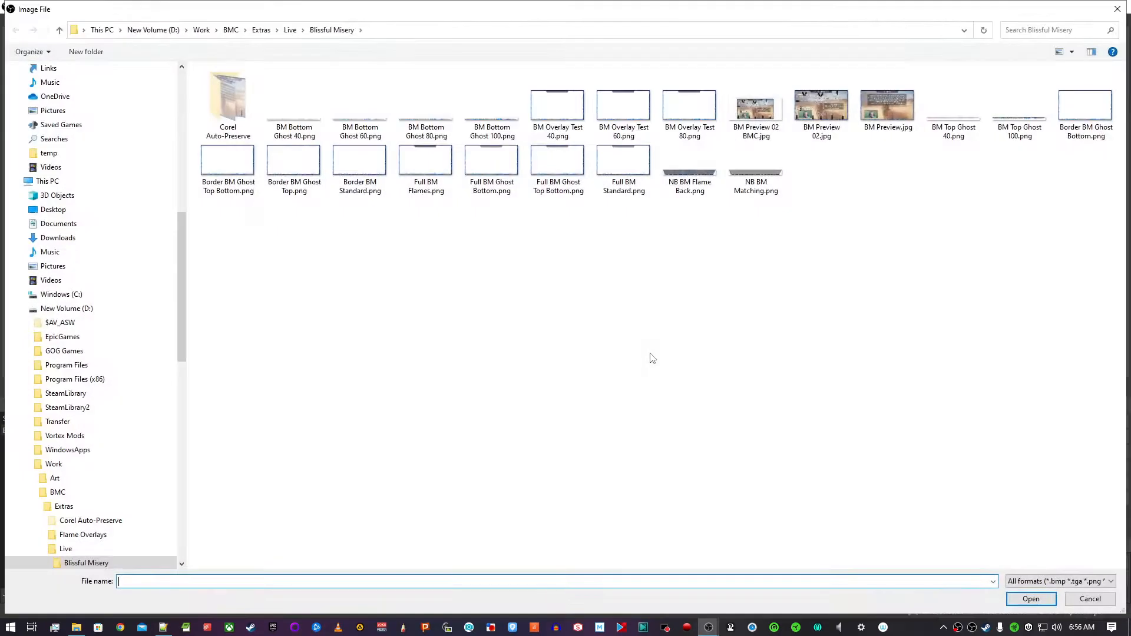
double_click(352, 165)
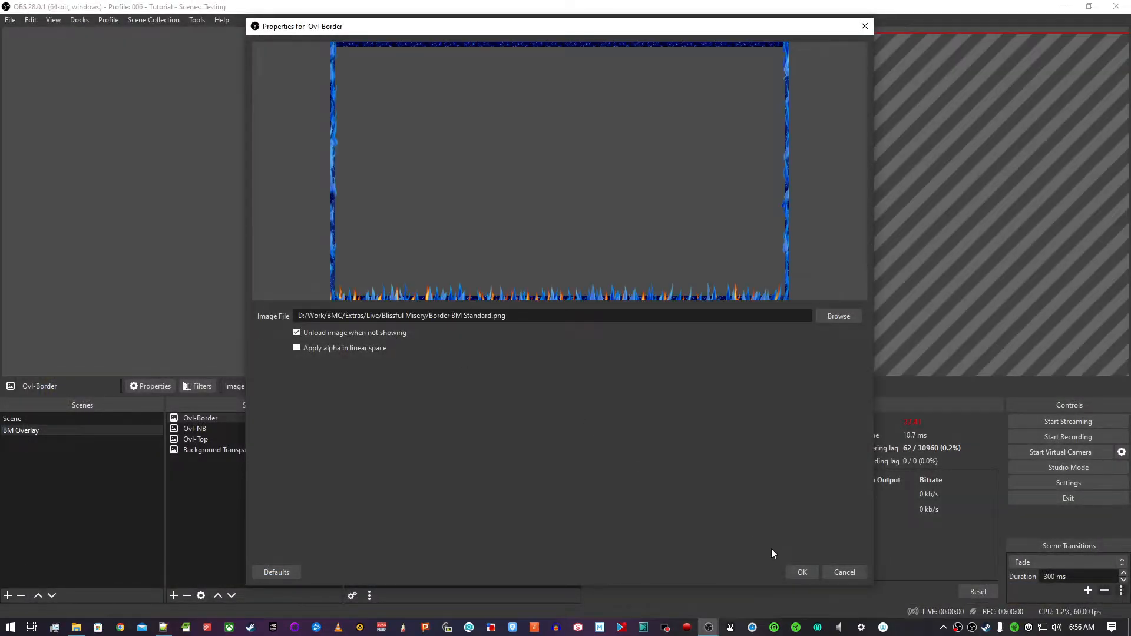
left_click(799, 572)
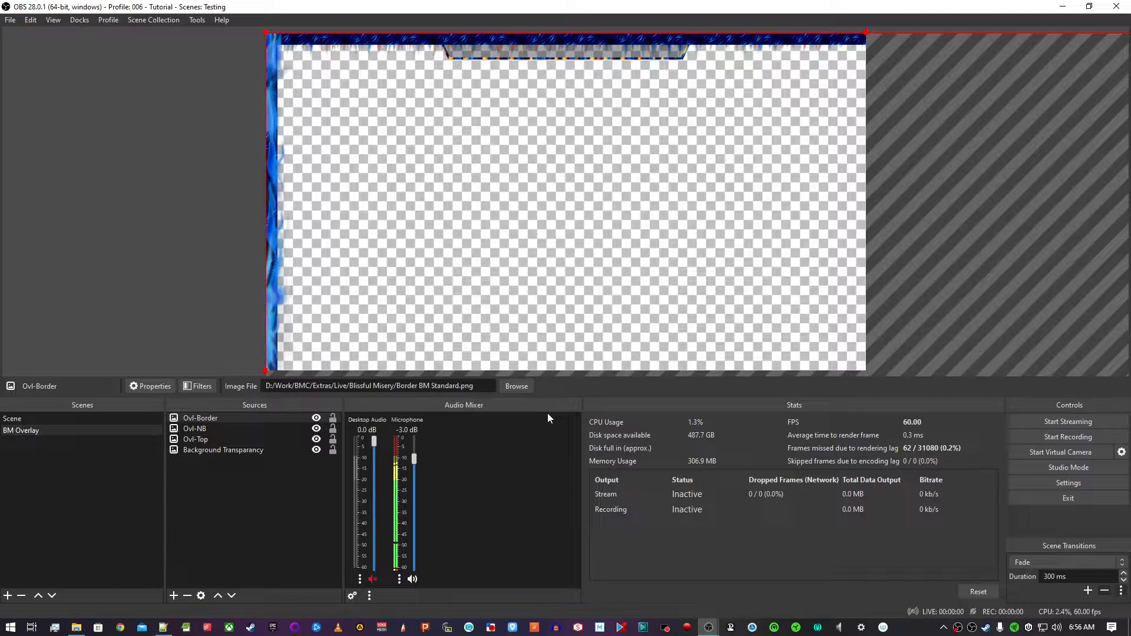
Fit the Ovl-Border source to the screen using its transform options
right_click(195, 422)
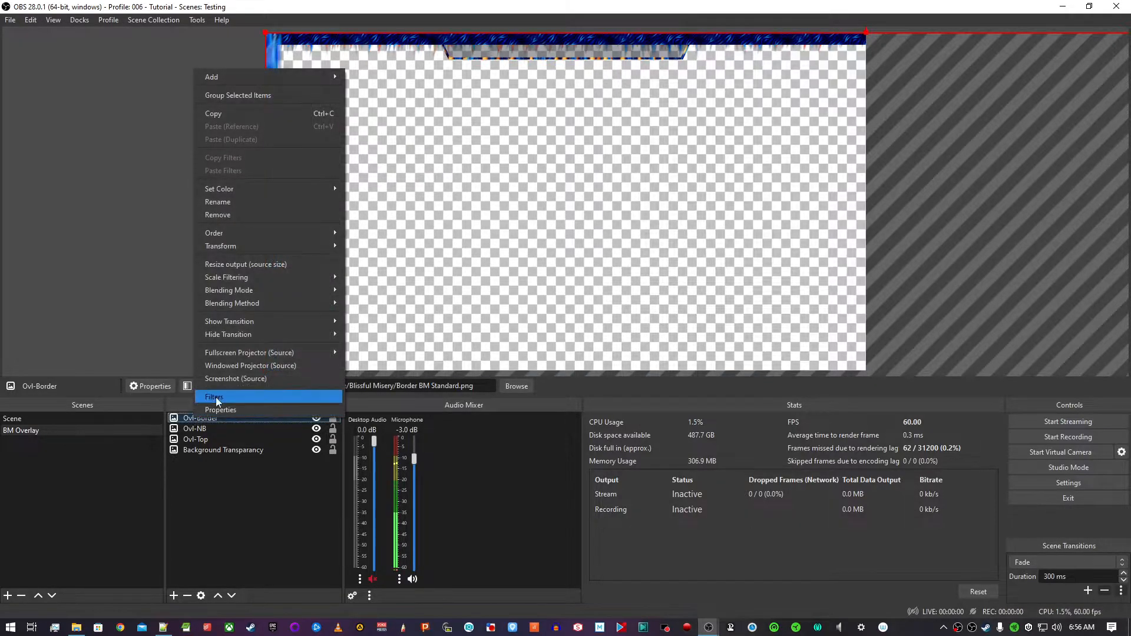
mouse_move(245, 247)
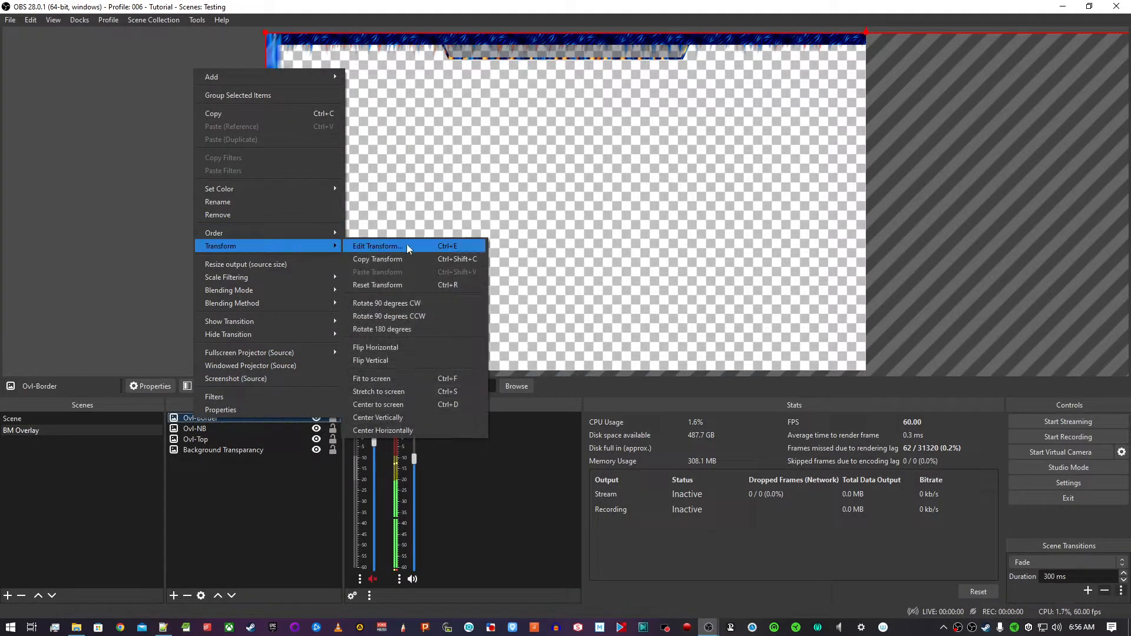
left_click(412, 381)
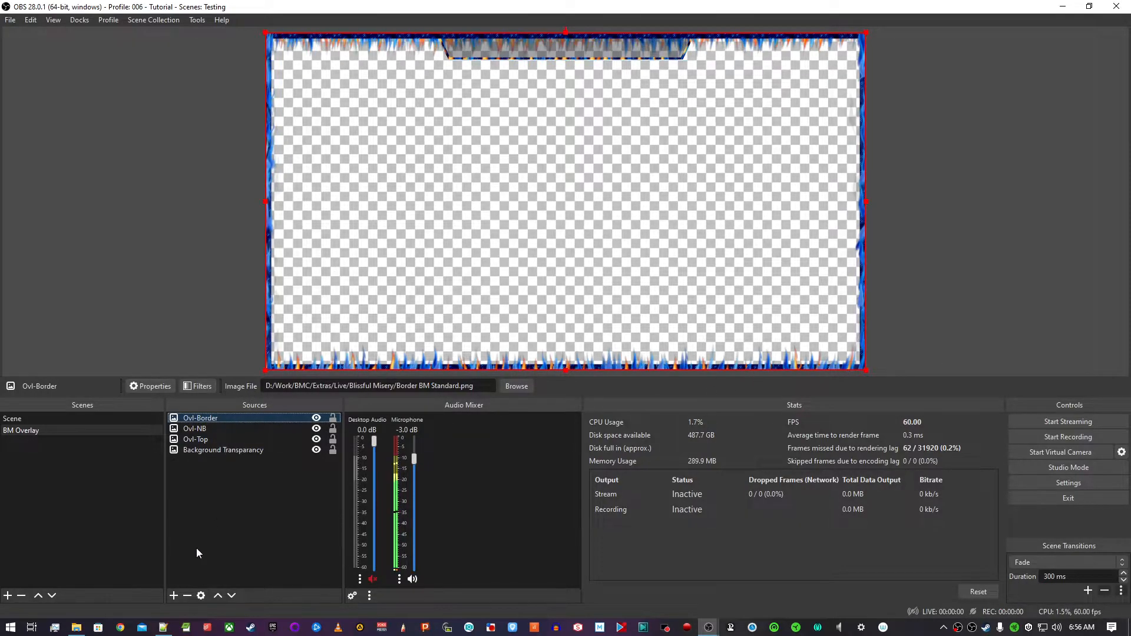
Add a new image source named Ovl-Bottom to the BM Overlay scene
left_click(174, 596)
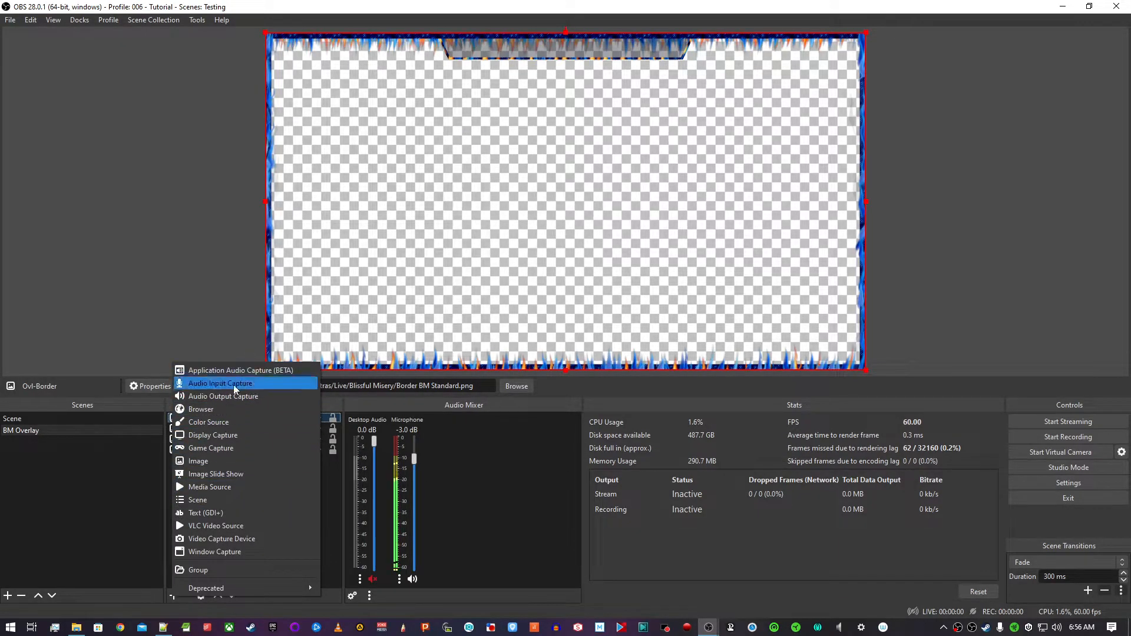
left_click(208, 462)
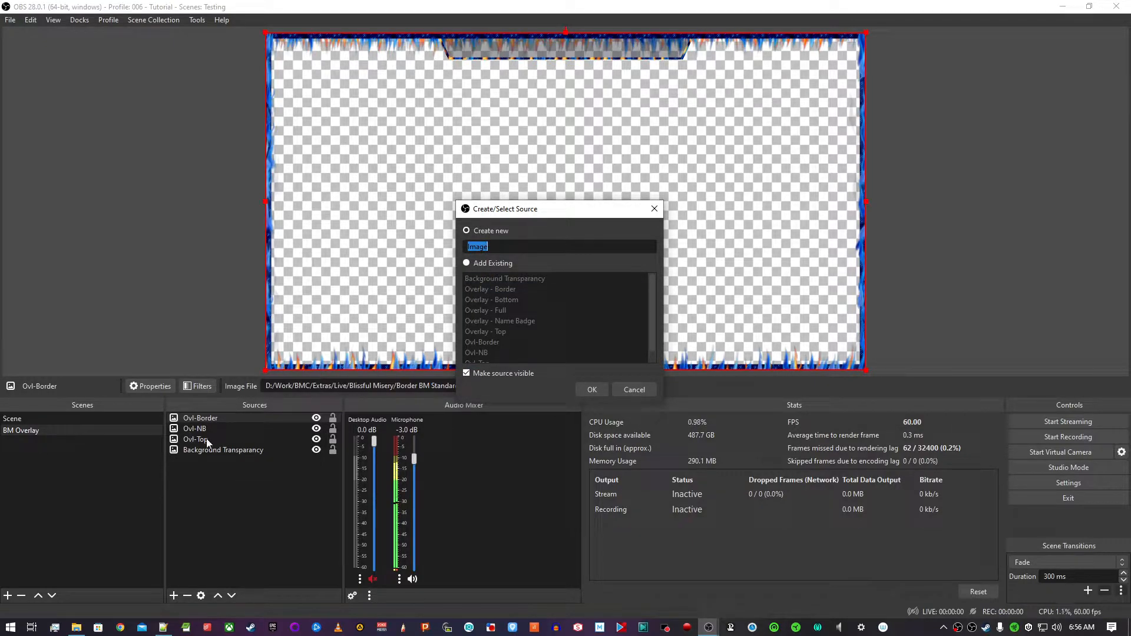
left_click(481, 265)
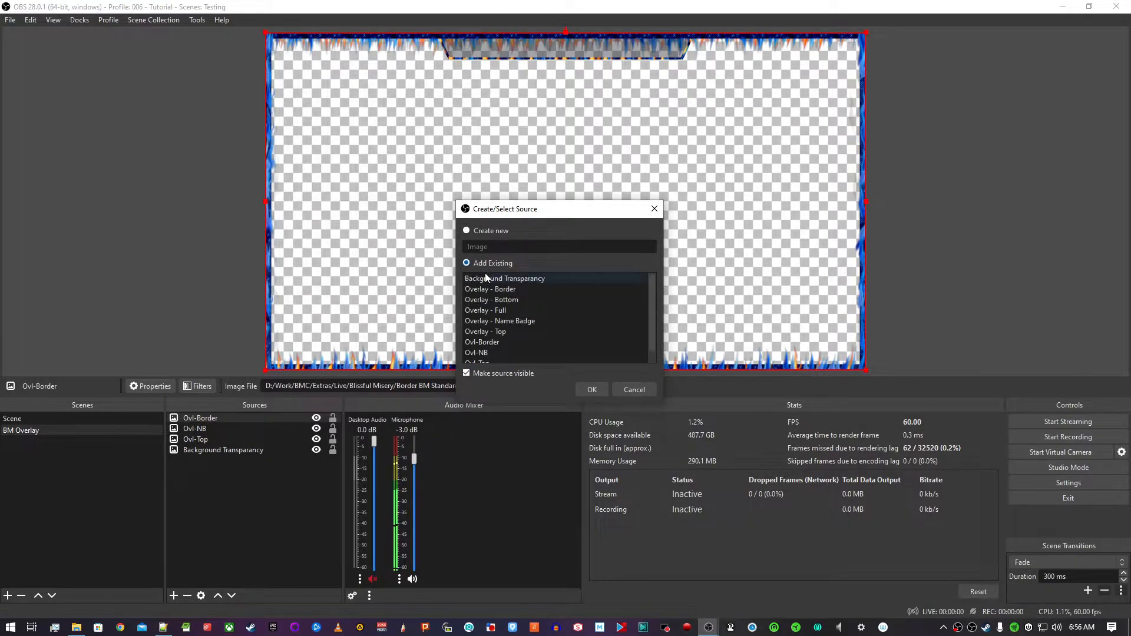
left_click(485, 231)
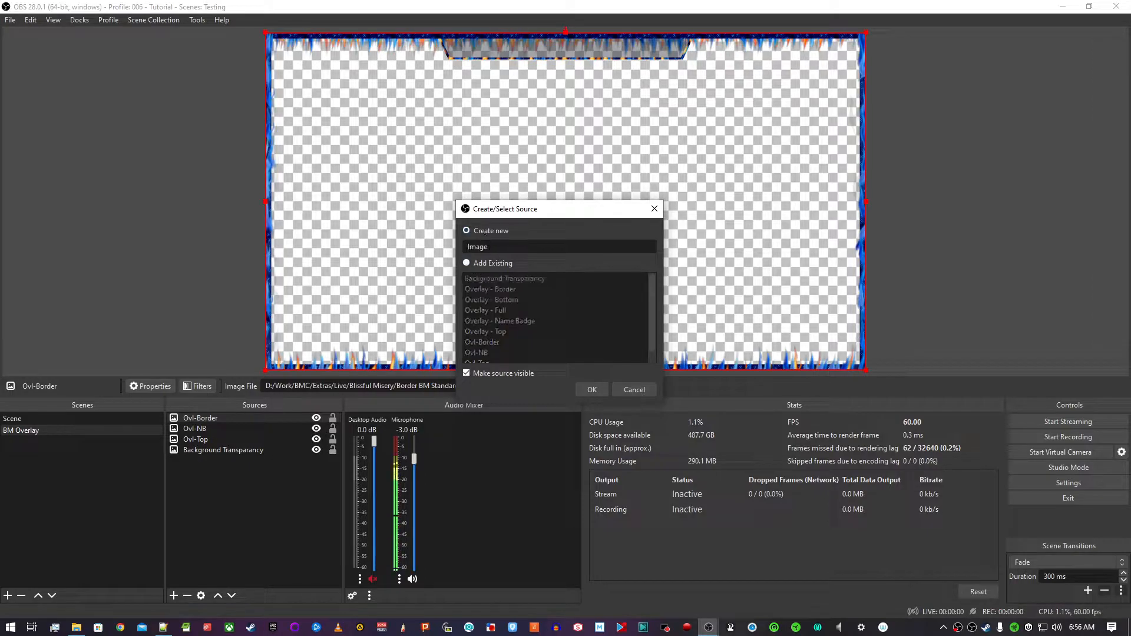
left_click_drag(488, 247, 409, 250)
type("Ovl-Bottom")
key("Return")
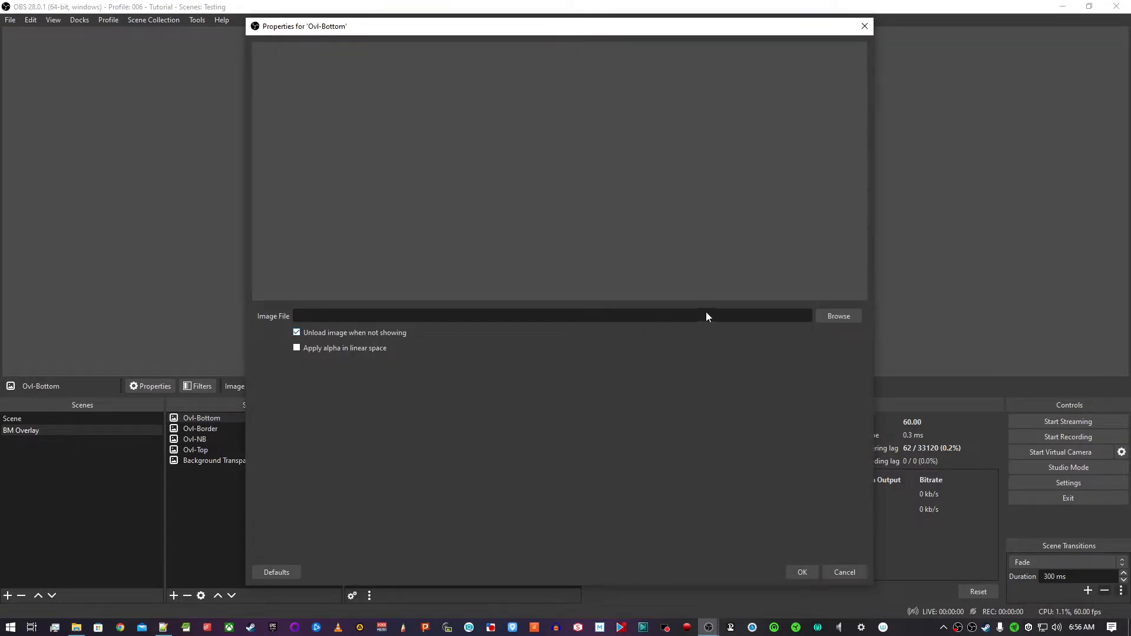
Try BM Bottom Ghost 40.png, BM Bottom Ghost 60.png and BM Bottom Ghost 80.png in turn as the Ovl-Bottom image file
left_click(851, 322)
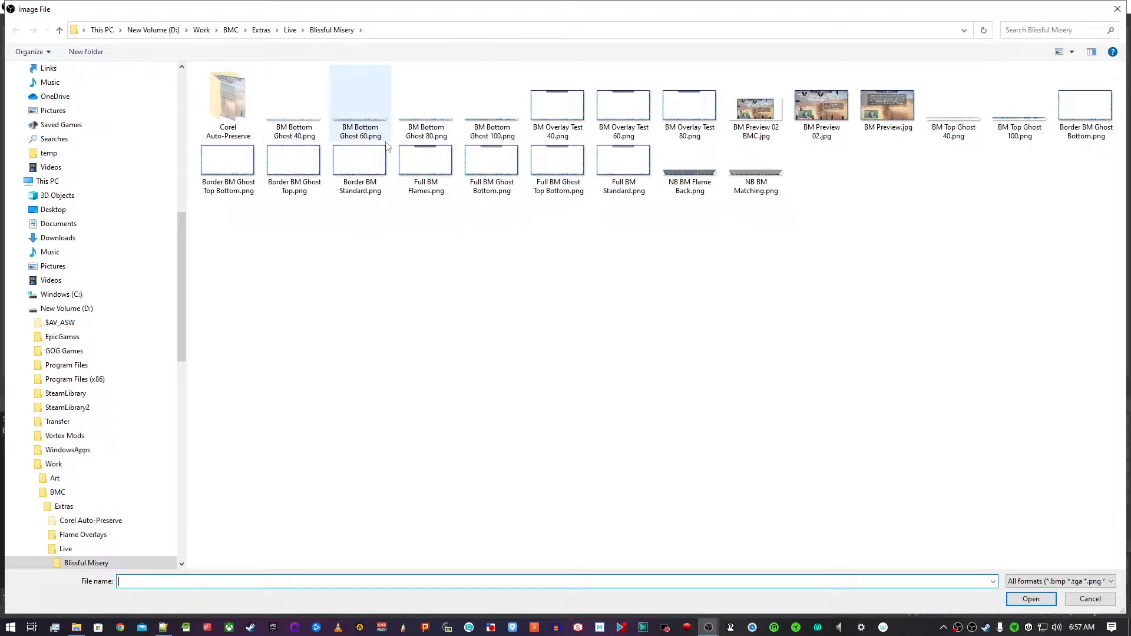
double_click(294, 109)
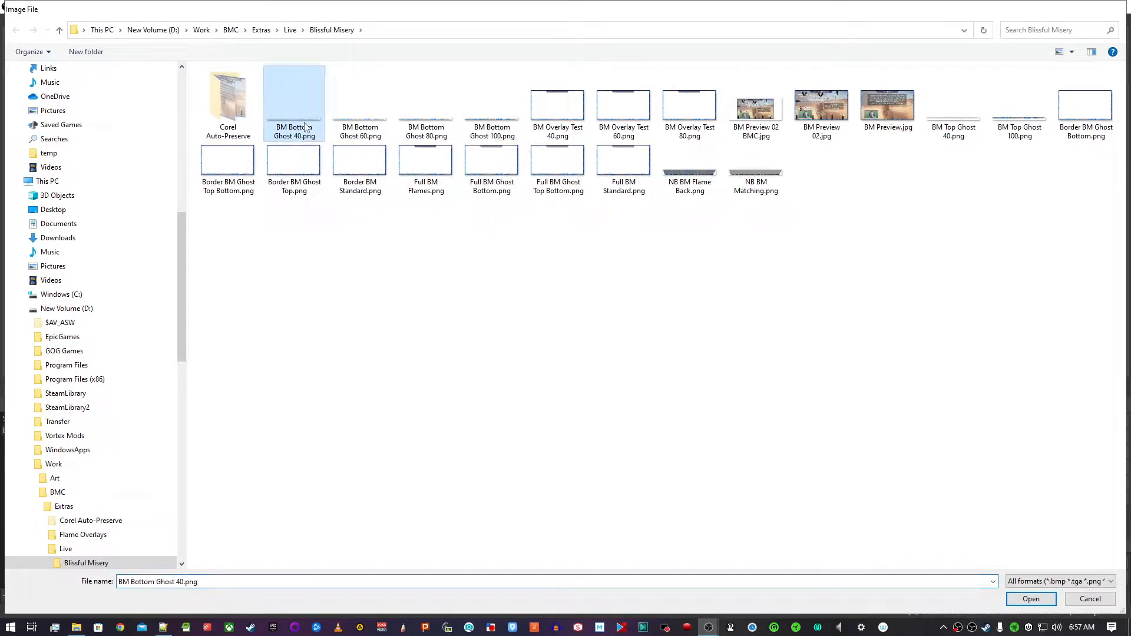
left_click(839, 316)
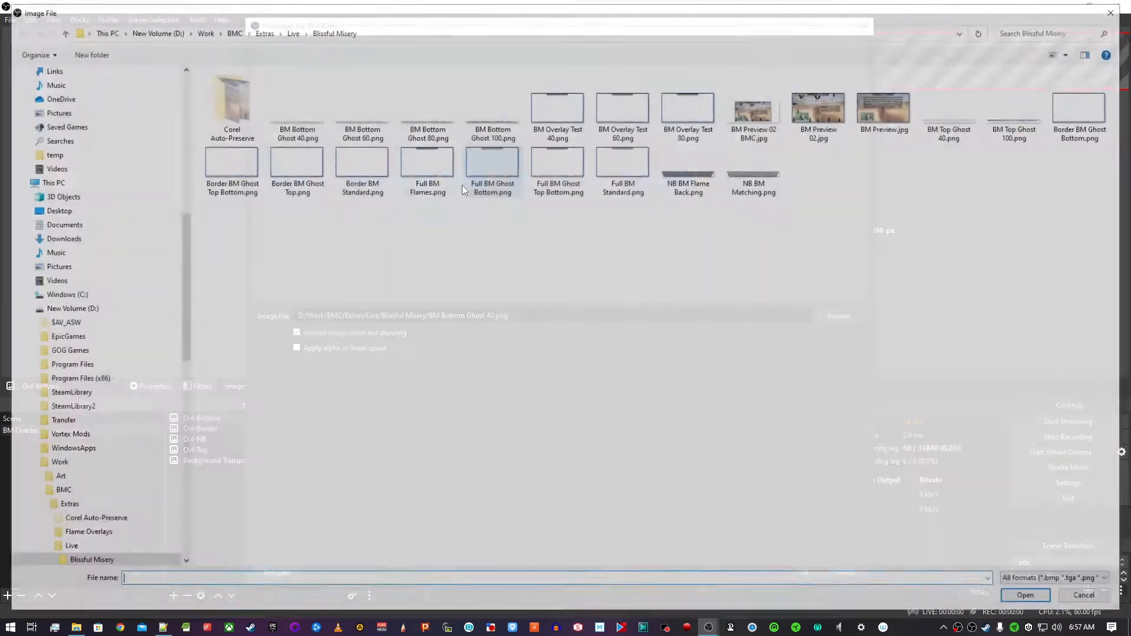
double_click(359, 109)
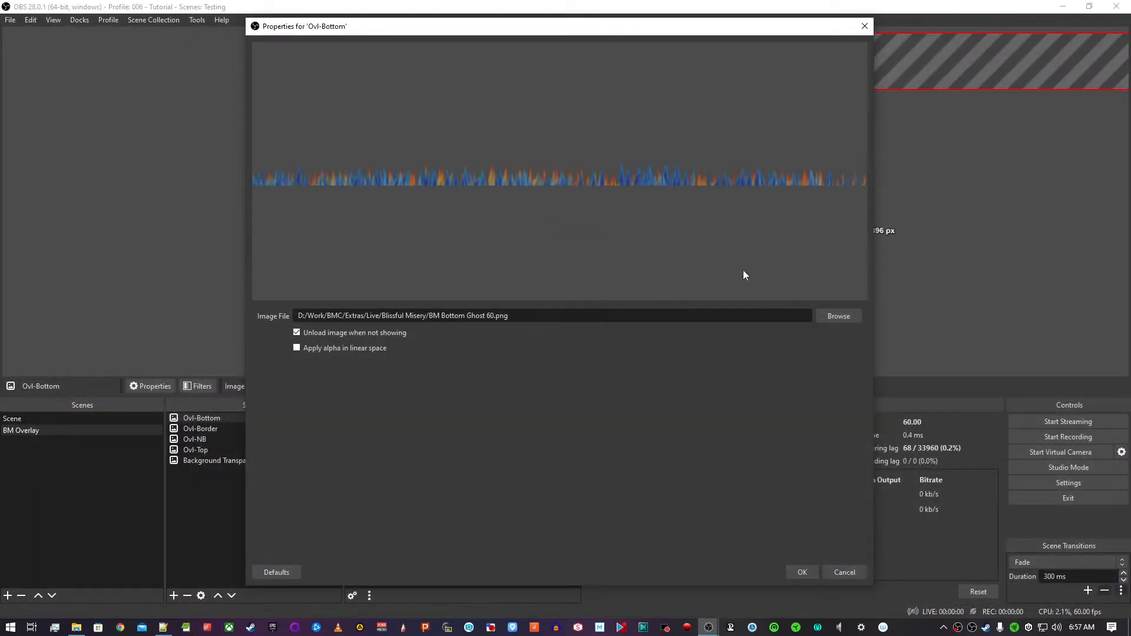
left_click(839, 317)
double_click(422, 111)
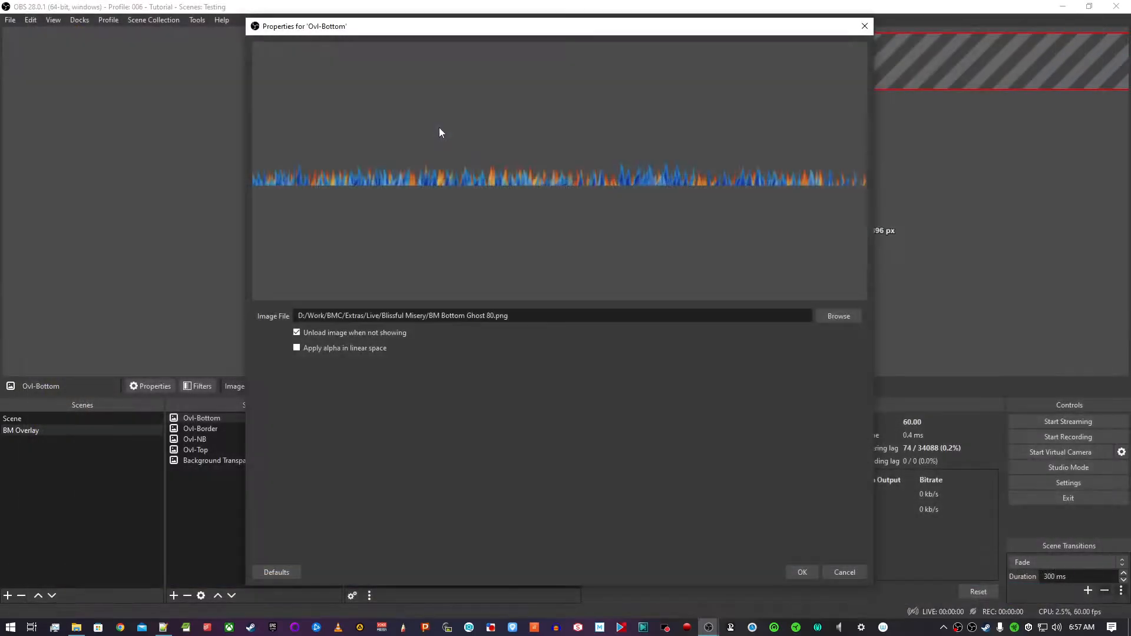
Assign BM Bottom Ghost 100.png as the Ovl-Bottom image file and accept the properties
left_click(846, 311)
double_click(503, 119)
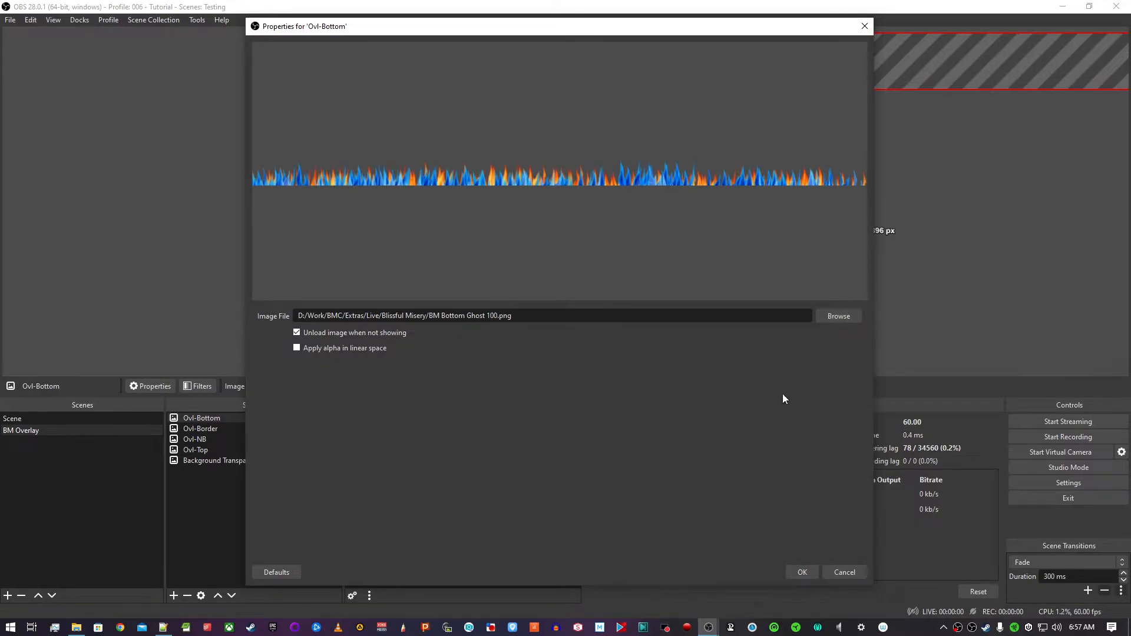
left_click(802, 574)
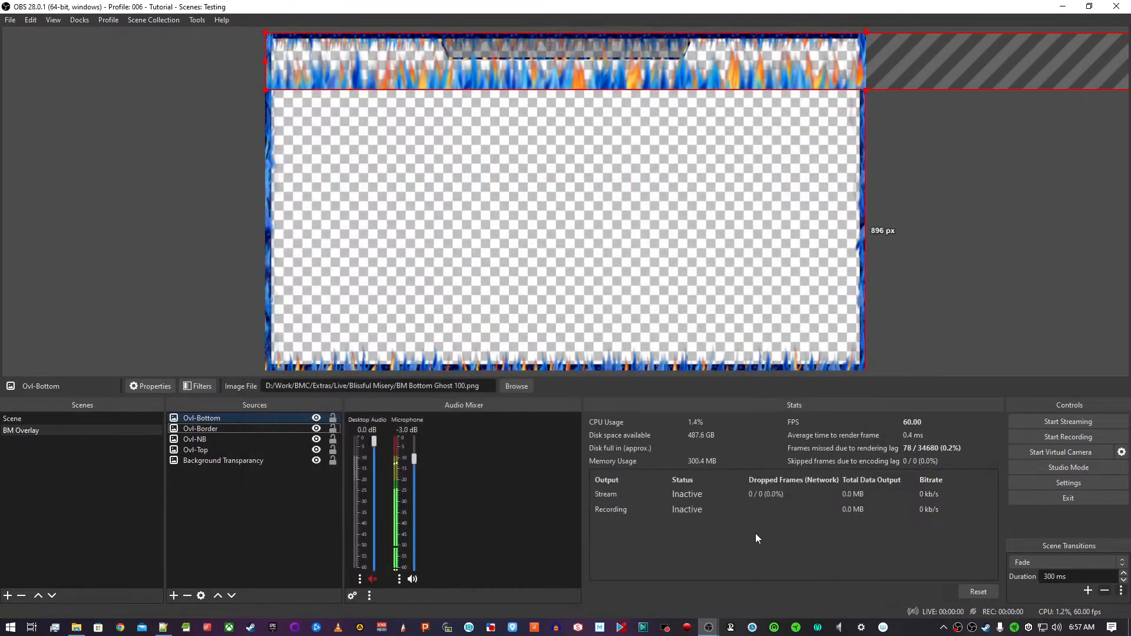
Check the Ovl-Top source's size in its transform settings
left_click(217, 450)
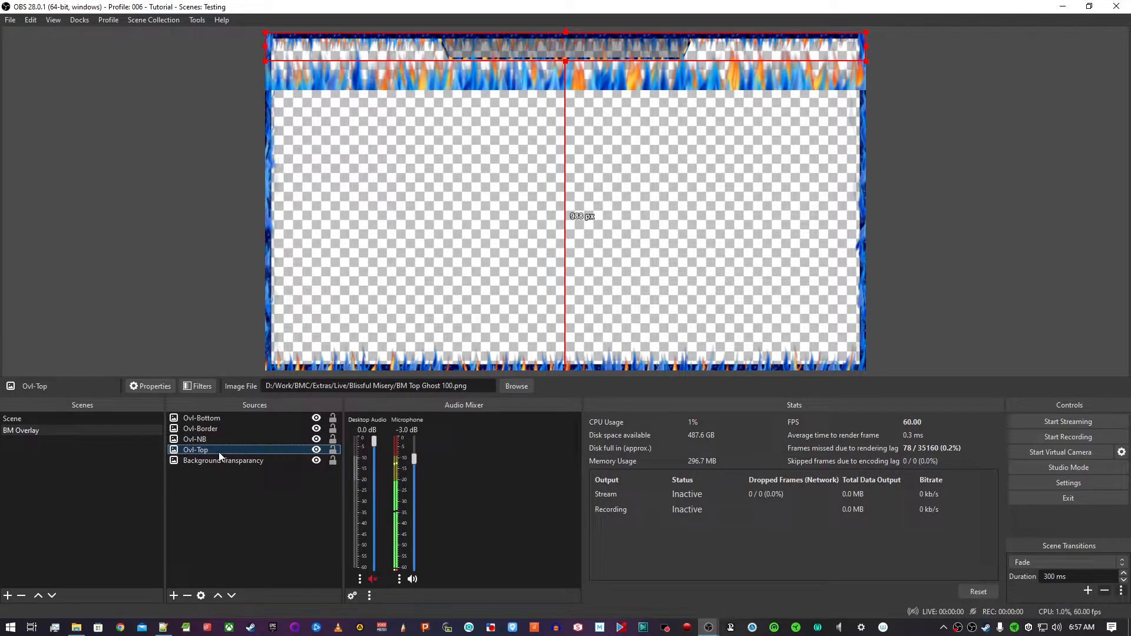
key("ctrl+e")
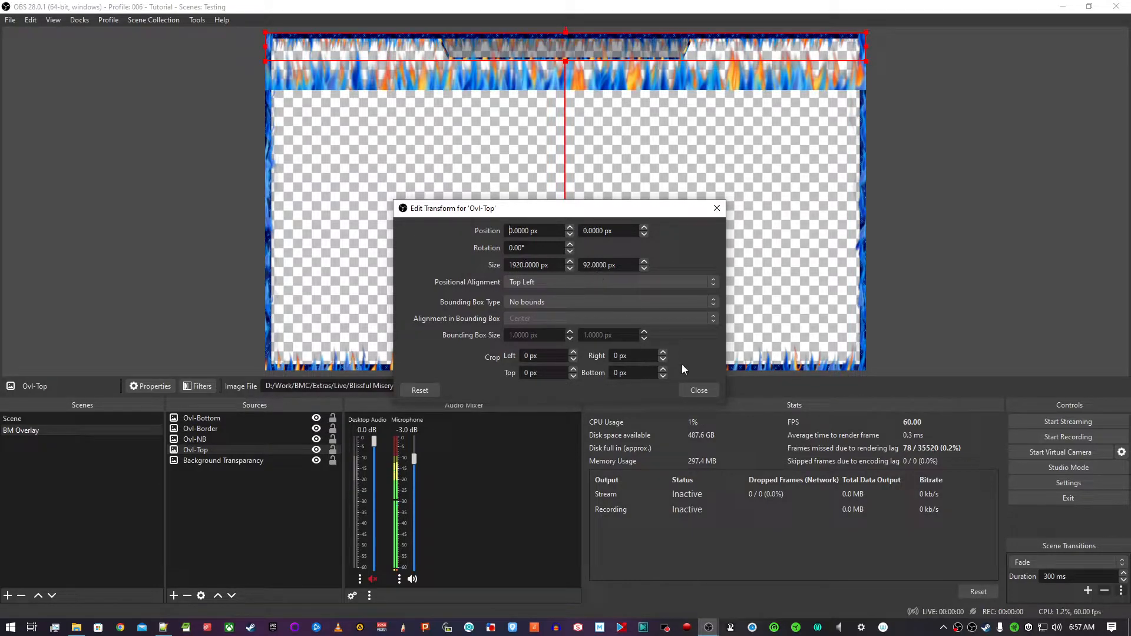
left_click(699, 391)
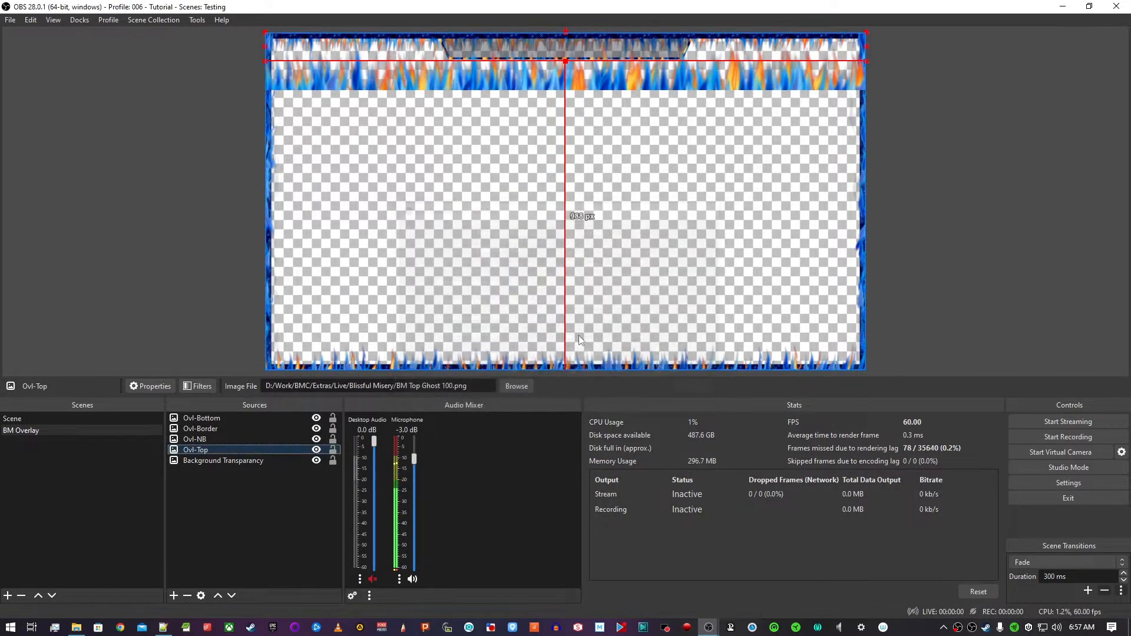
Resize the Ovl-Bottom source to 1920 × 92 px and move it down to the canvas's bottom edge
left_click(245, 419)
key("ctrl+e")
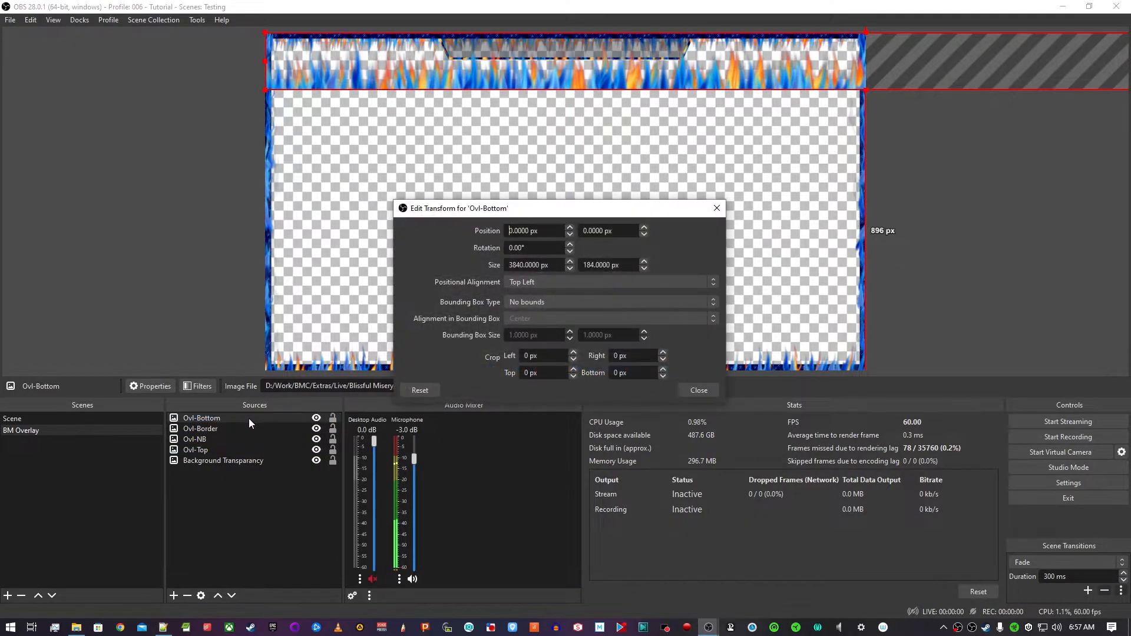
double_click(516, 265)
type("1920")
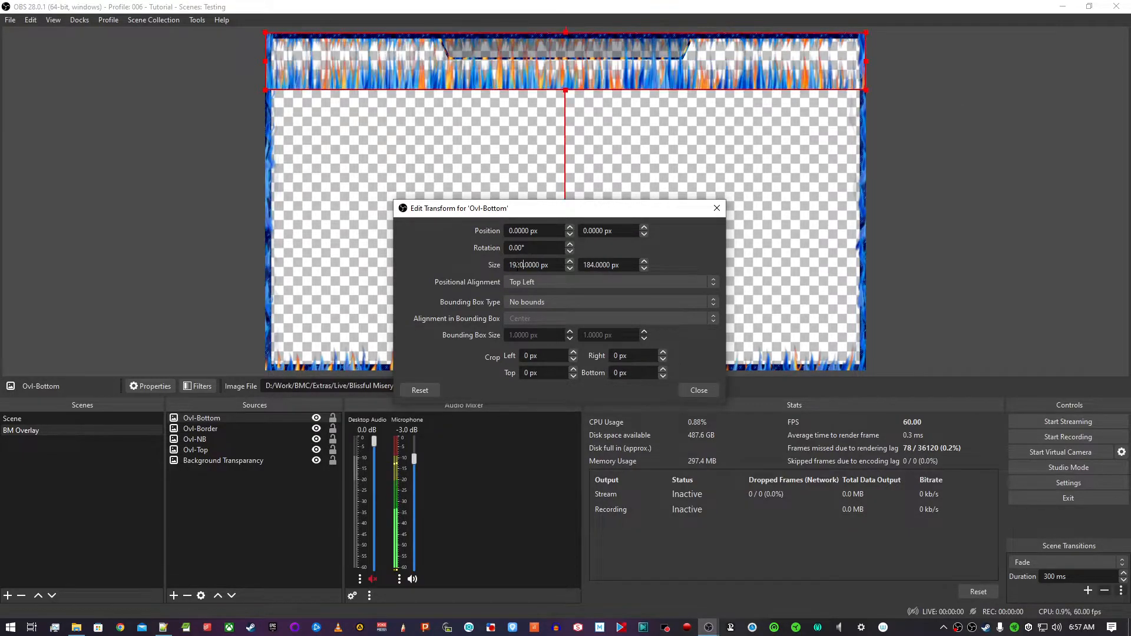
left_click_drag(584, 265, 595, 265)
type("92")
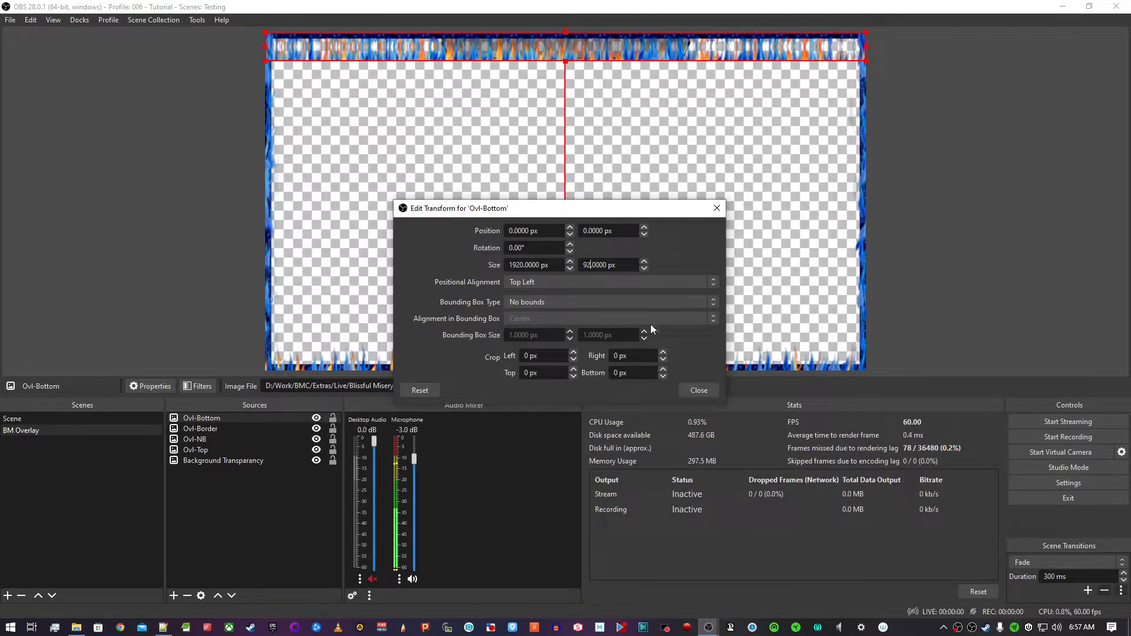
left_click(698, 390)
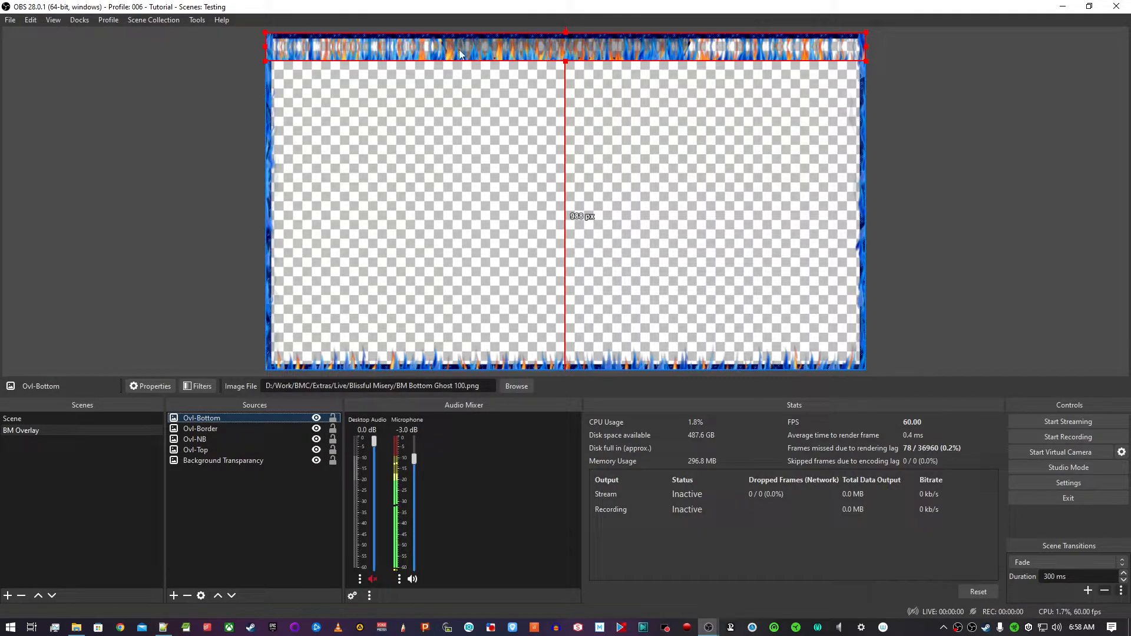
left_click_drag(542, 53, 542, 349)
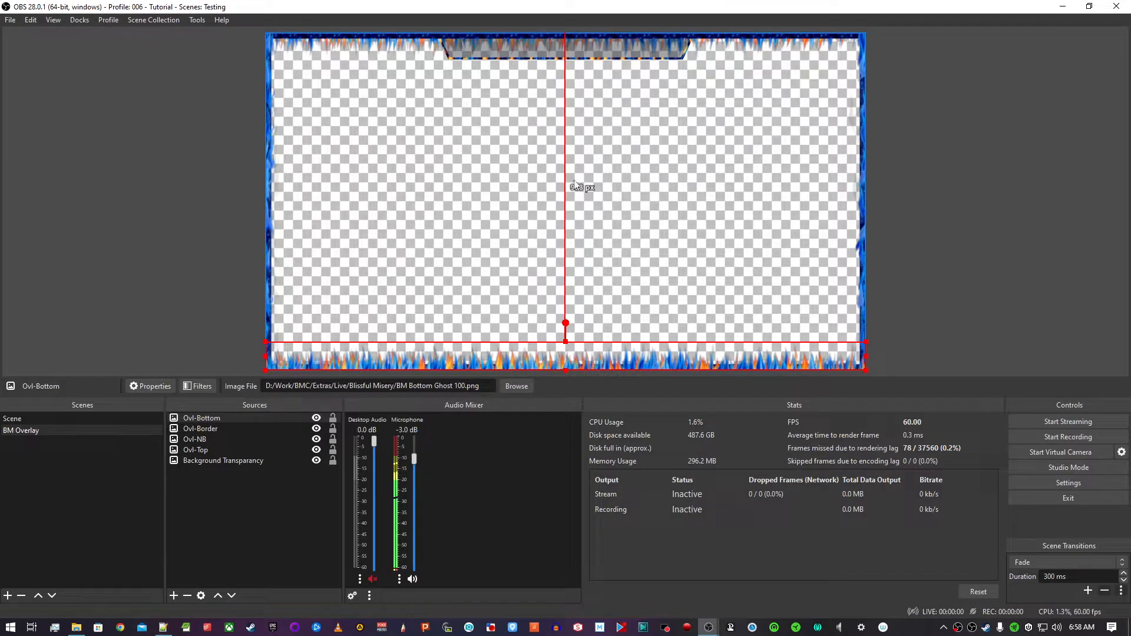
Add a Color Key effect filter with its default name to the Ovl-Top source
left_click(215, 451)
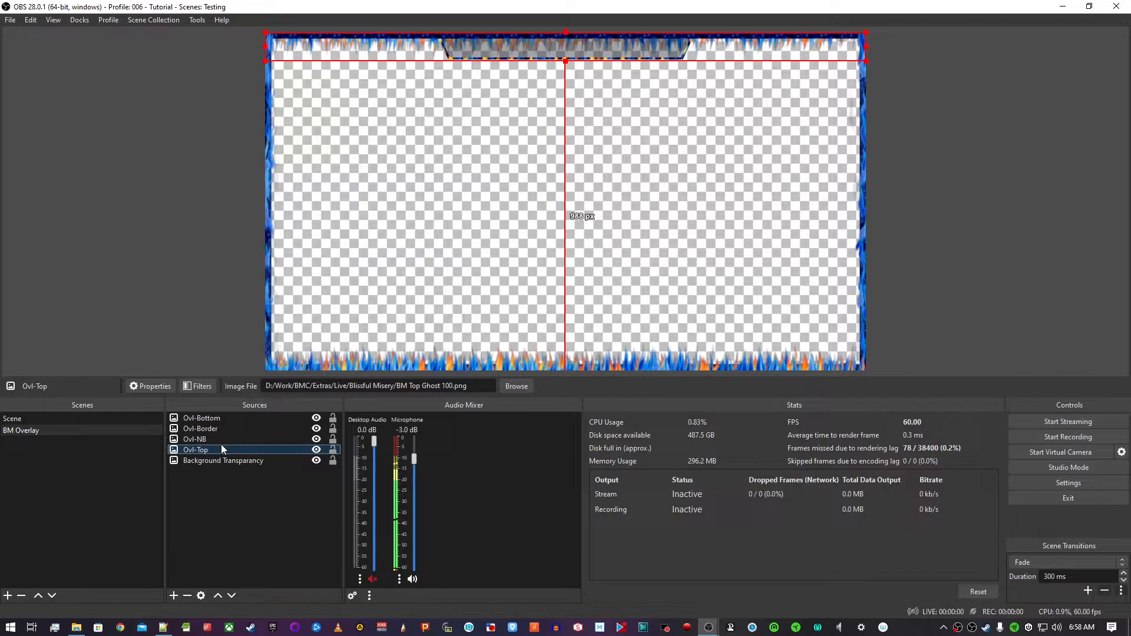
right_click(223, 451)
left_click(273, 430)
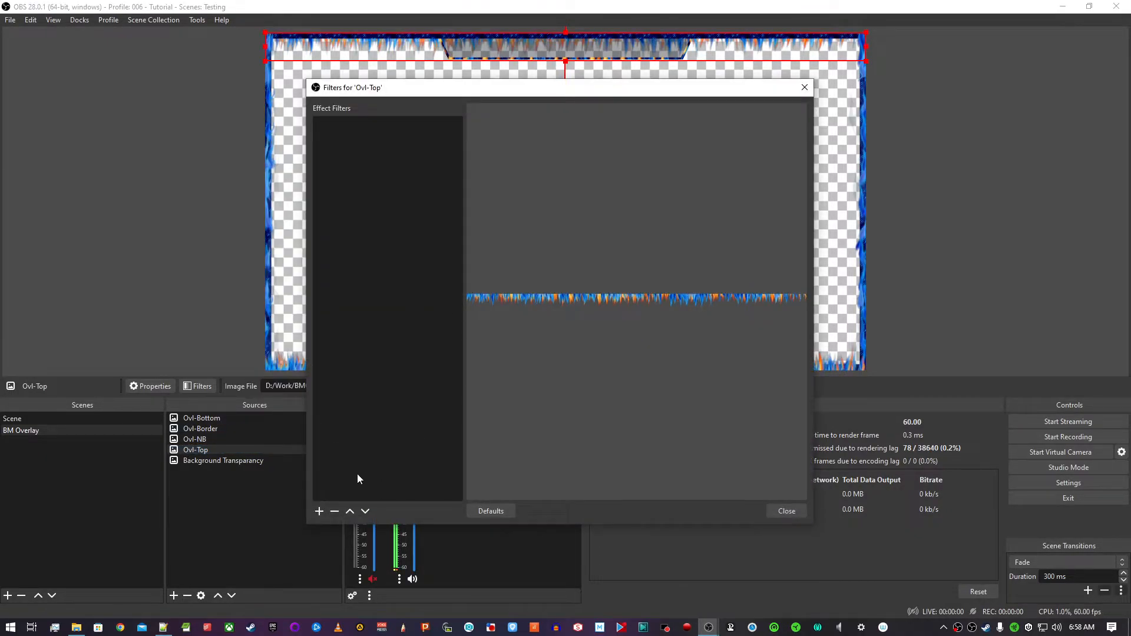
left_click(319, 511)
left_click(364, 397)
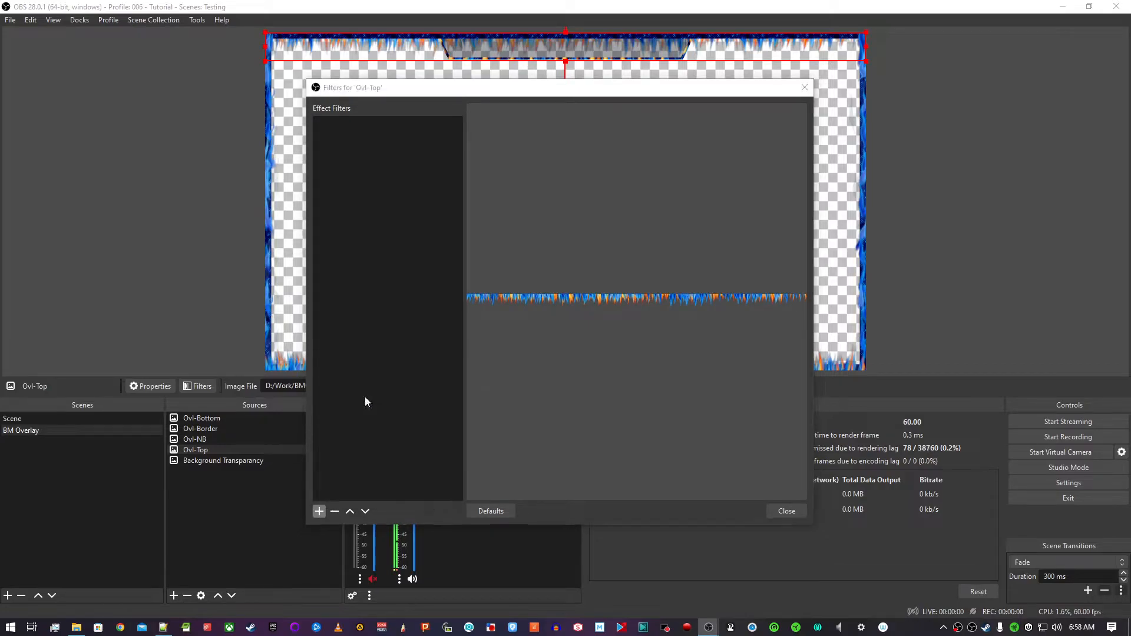
left_click(538, 324)
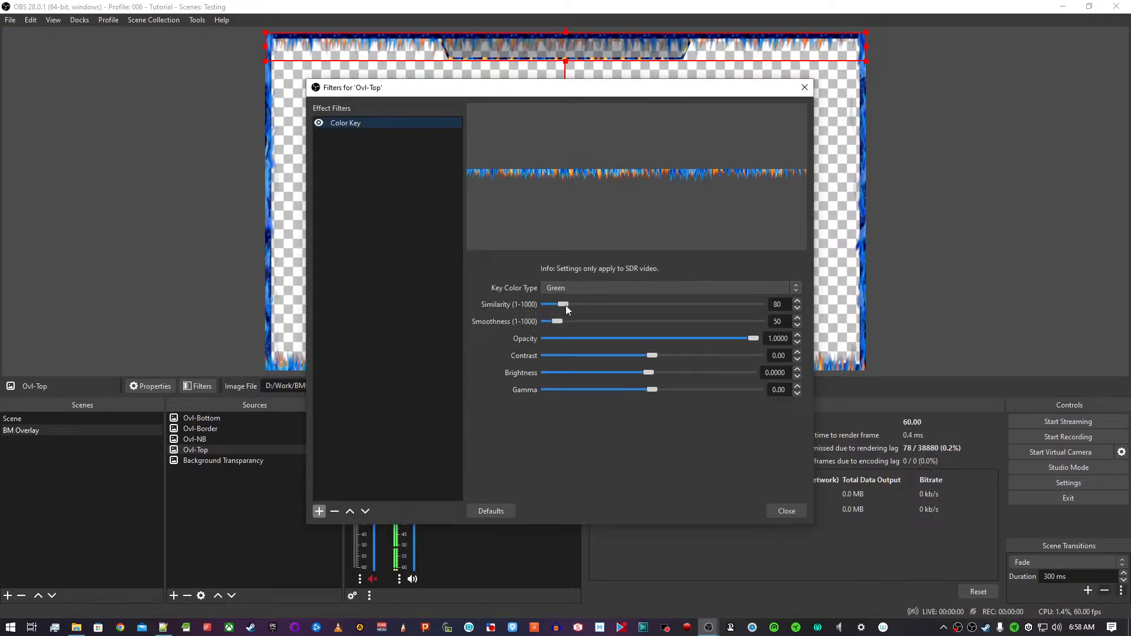
Set the Ovl-Top Color Key filter's similarity and smoothness to 1 and its opacity to 0.4, and close the filters
left_click_drag(564, 302, 455, 323)
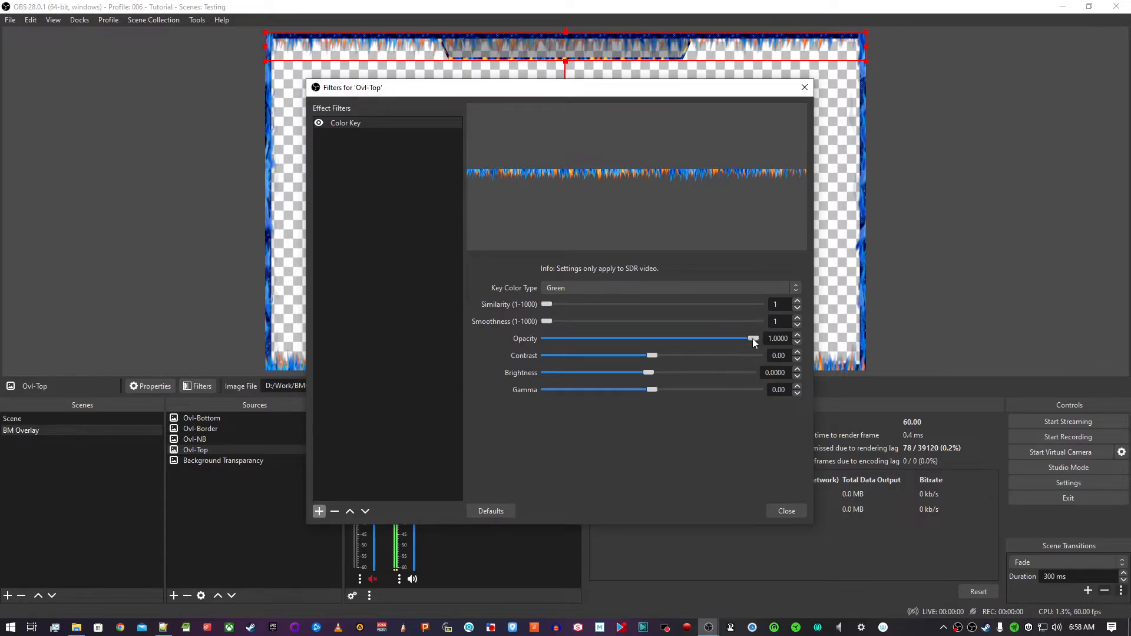
left_click_drag(743, 340, 897, 343)
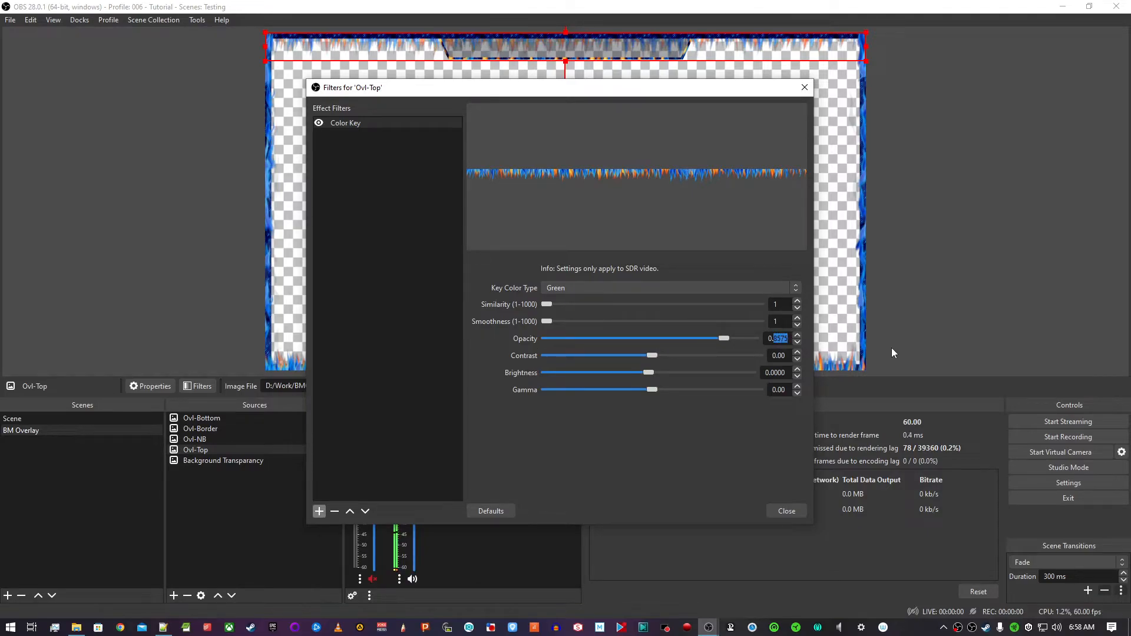
key("Escape")
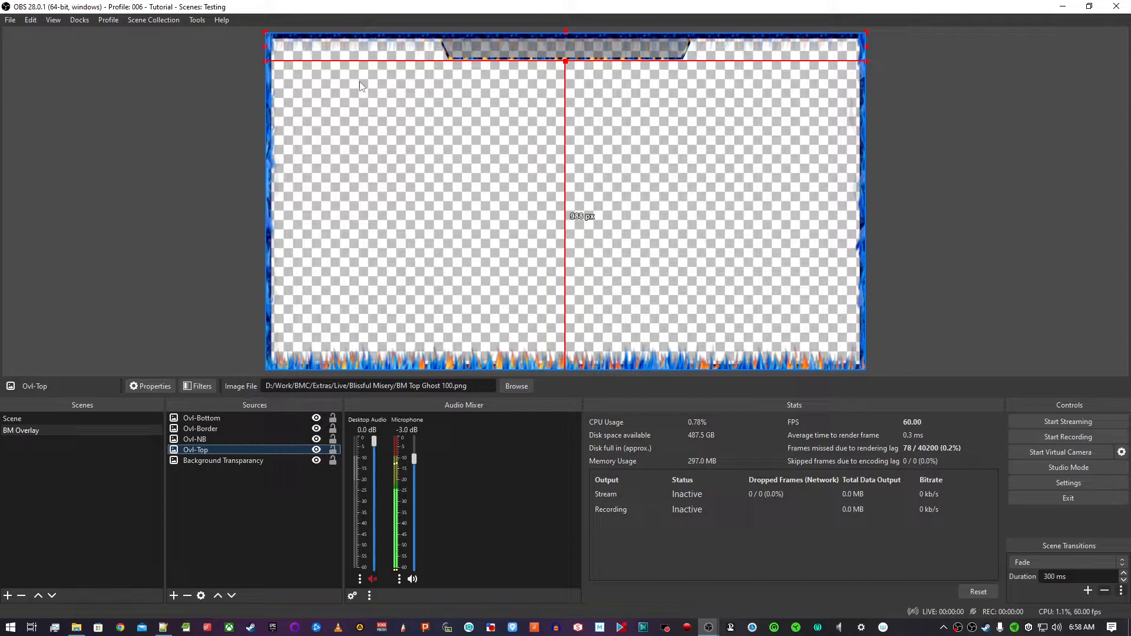
Raise the opacity of Ovl-Top's Color Key filter to 0.6 and close the filters
left_click(225, 503)
left_click(230, 449)
left_click(200, 386)
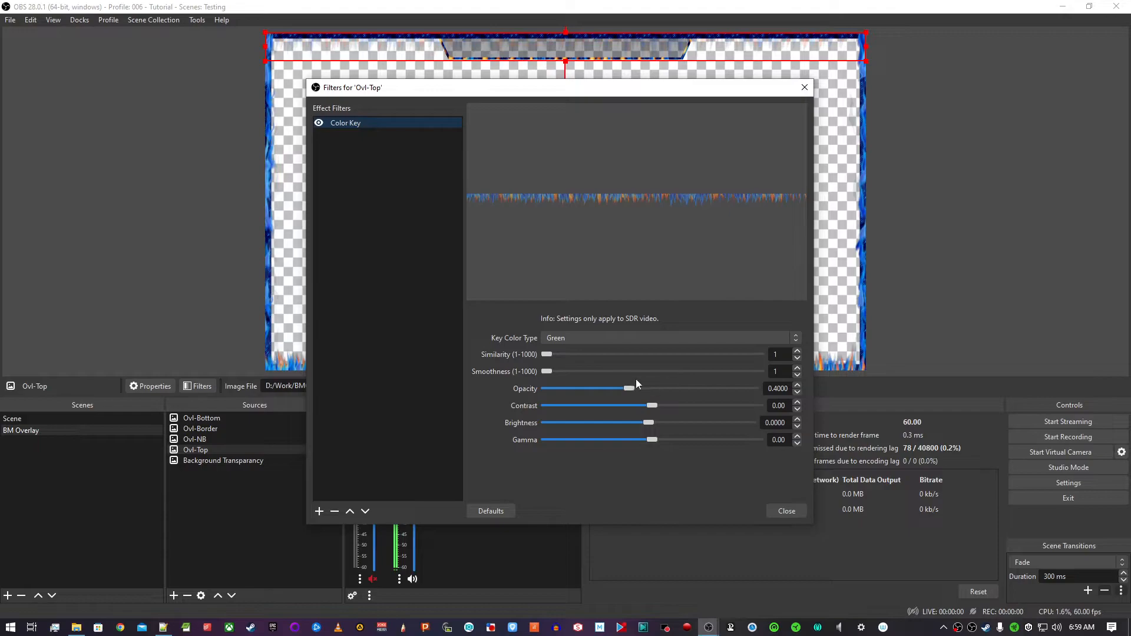
left_click_drag(776, 391, 790, 390)
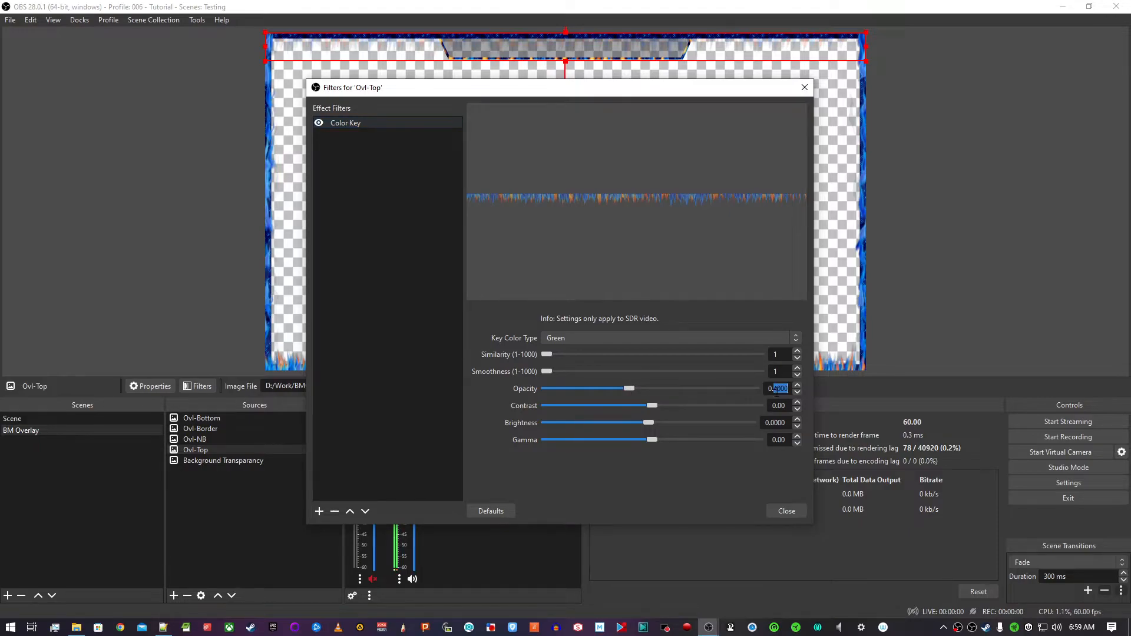
type("6")
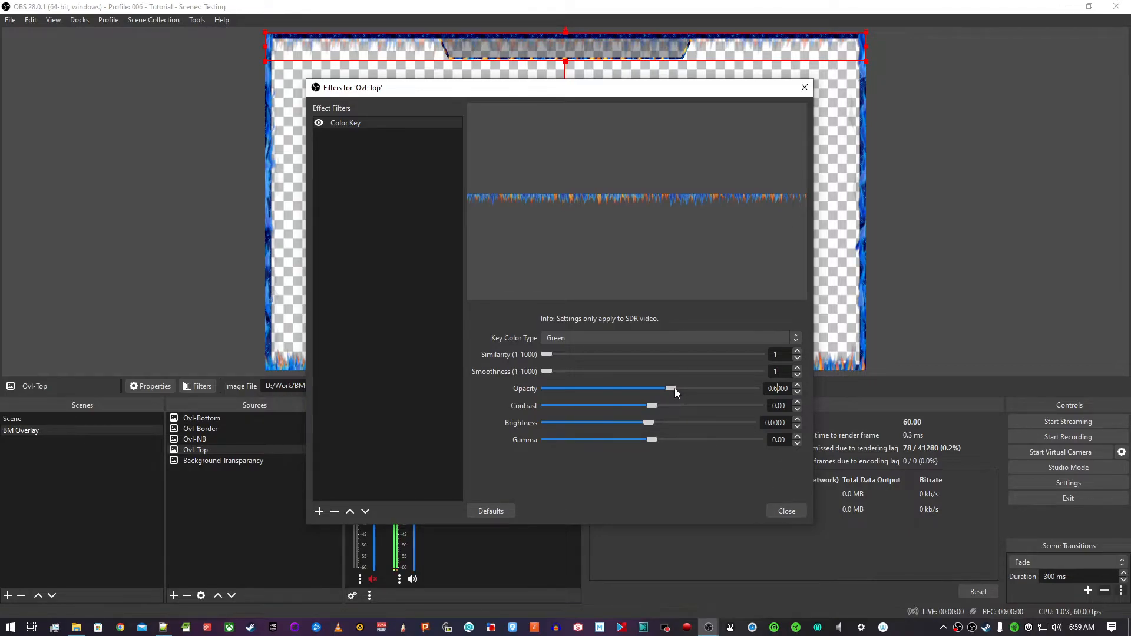
left_click(787, 510)
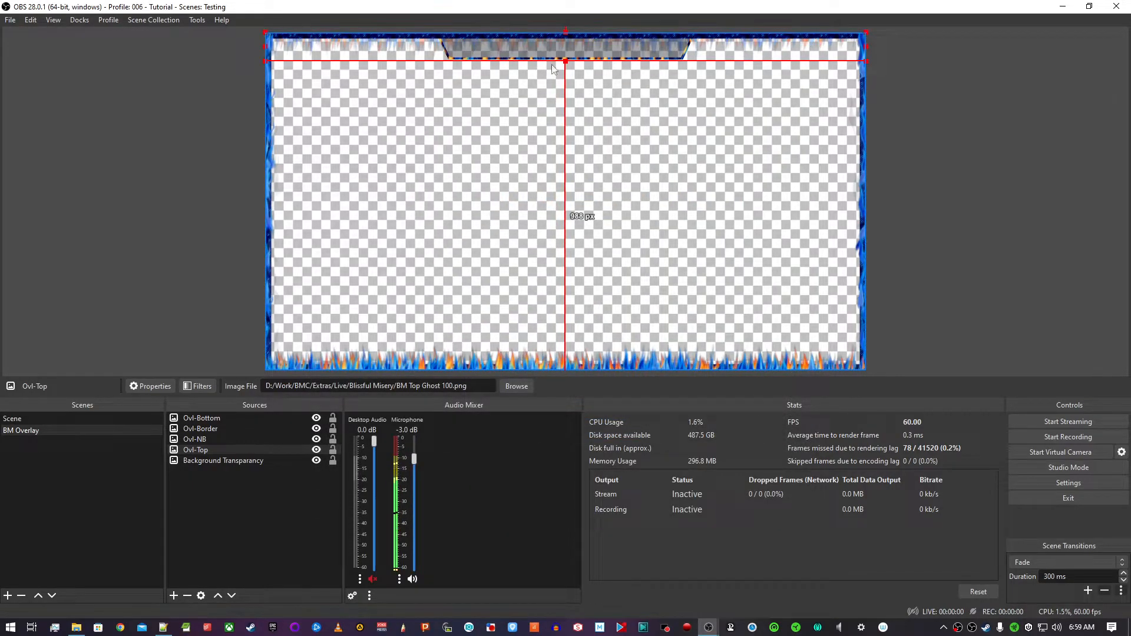
Add a Color Key effect filter with its default name to the Ovl-Bottom source
left_click(224, 419)
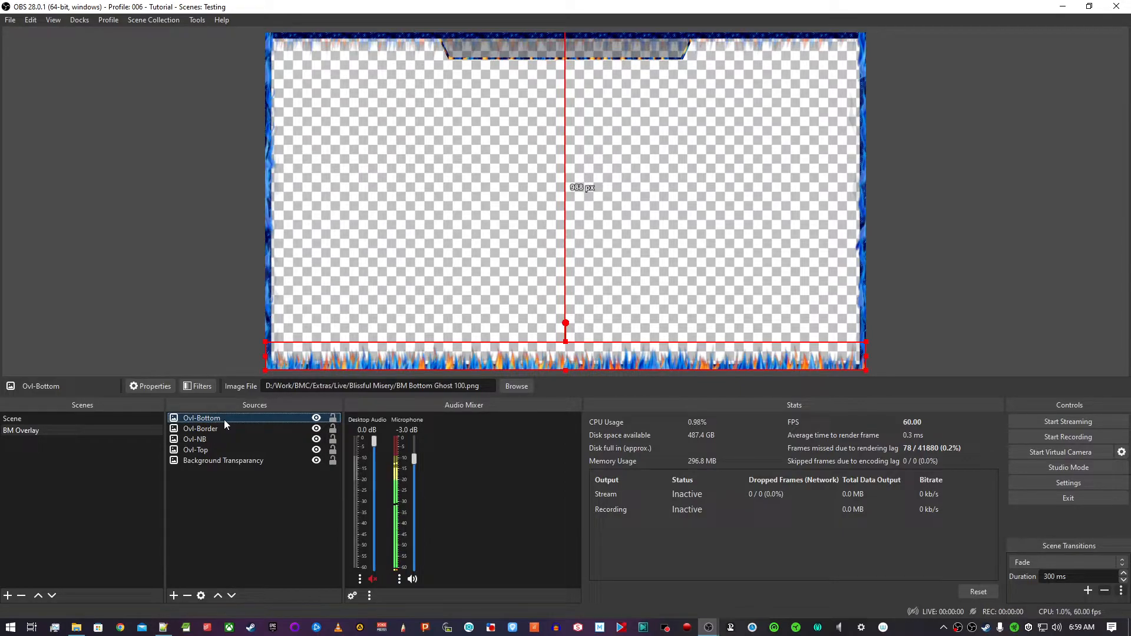
right_click(224, 420)
left_click(254, 392)
right_click(381, 403)
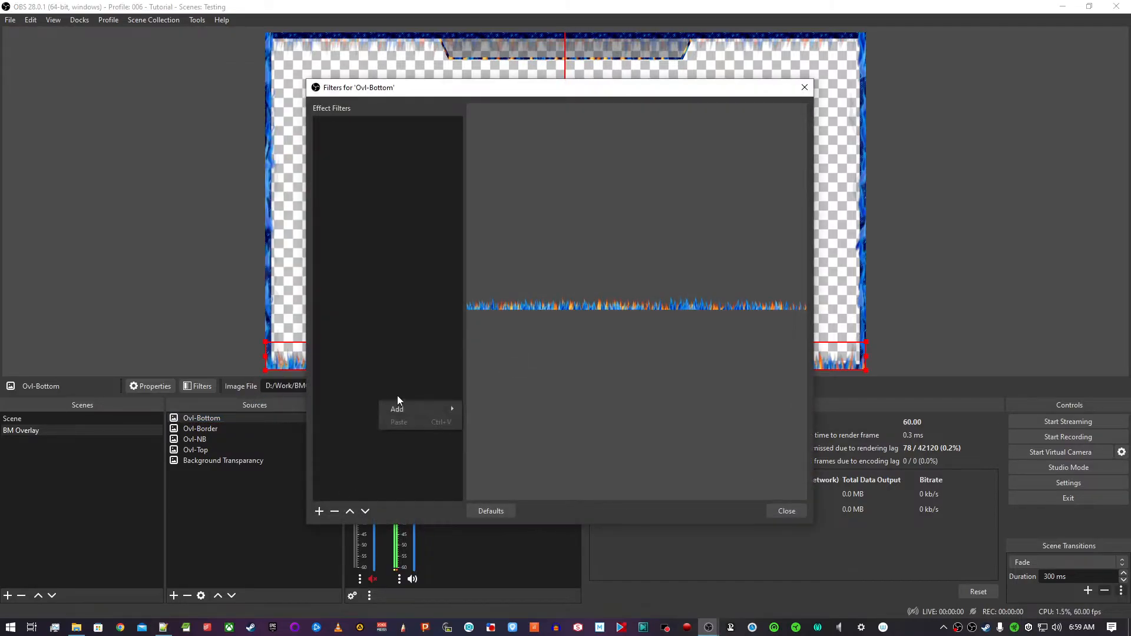
mouse_move(407, 406)
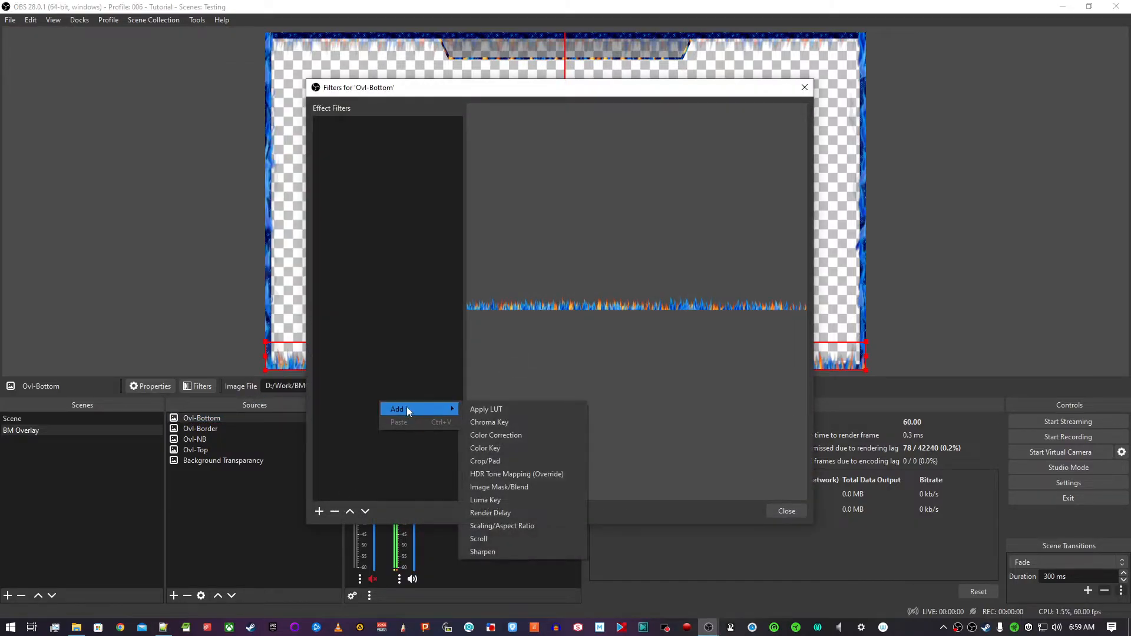
left_click(510, 444)
left_click(530, 321)
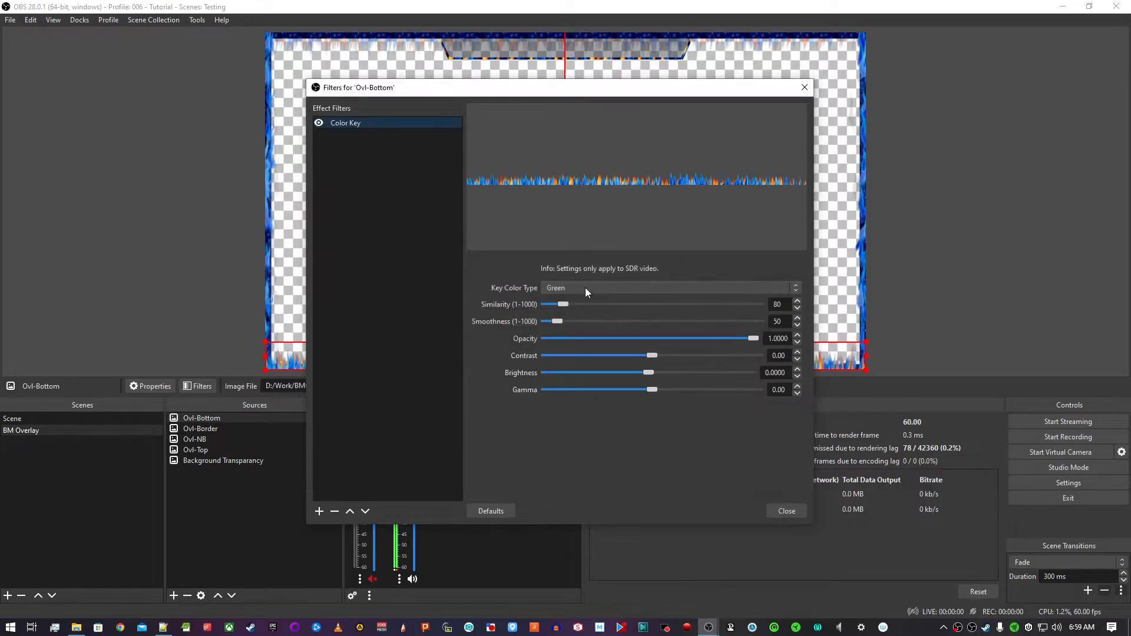
Set the Ovl-Bottom Color Key filter's similarity and smoothness to 1, lower its opacity, and close the filters
left_click_drag(546, 325, 507, 328)
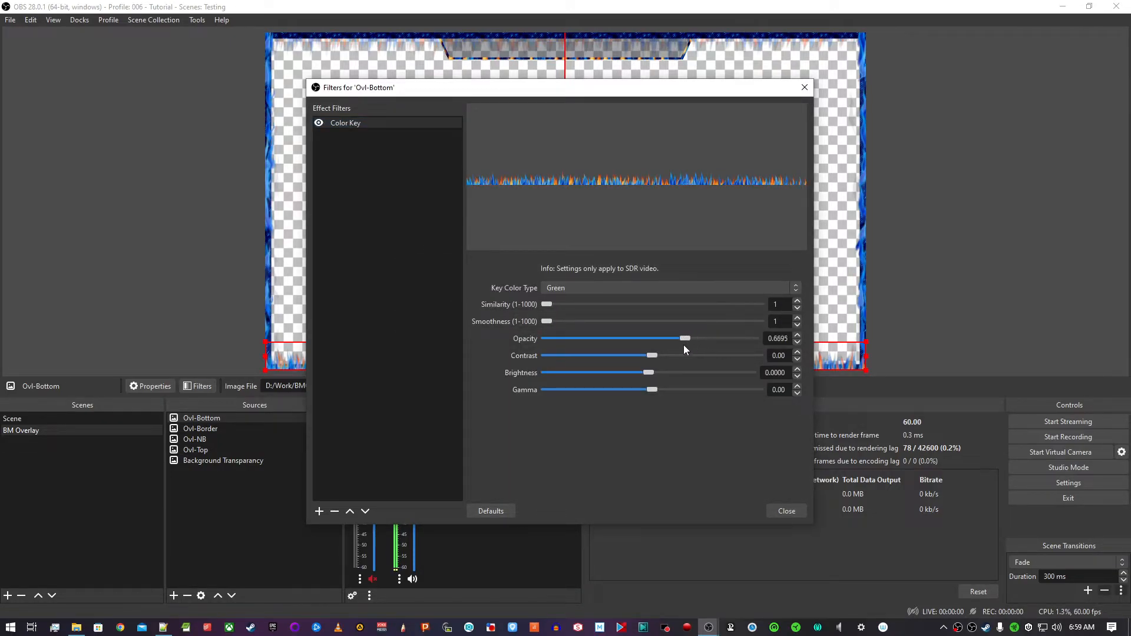
left_click_drag(664, 350, 669, 347)
left_click(786, 511)
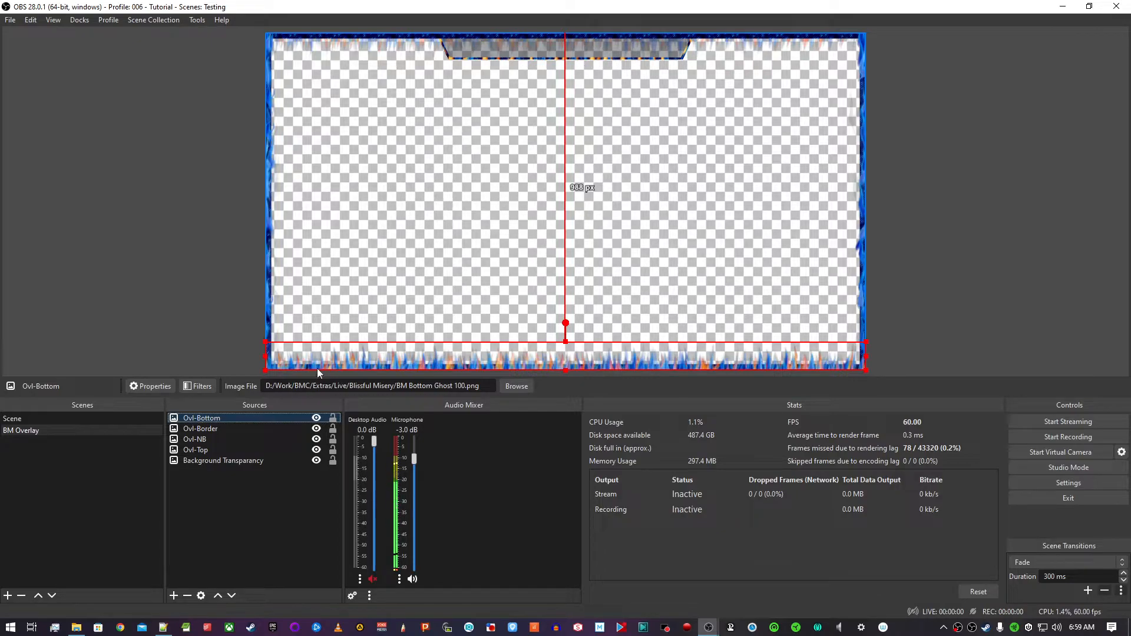
Hide the Ovl-NB source to preview the overlay without it, and show it again
left_click(316, 440)
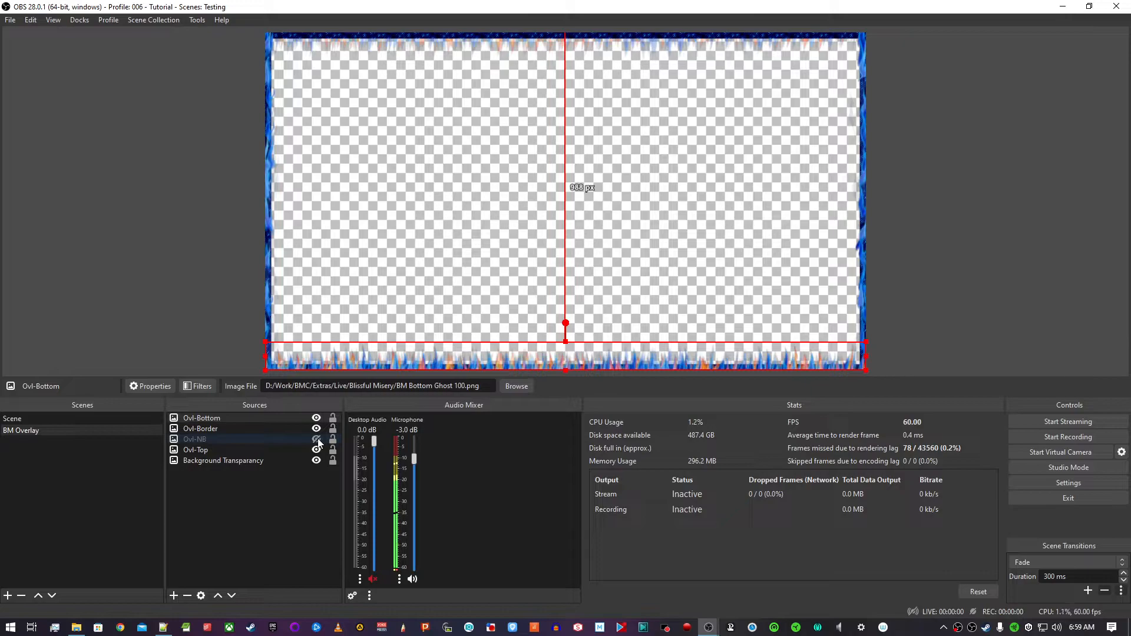
left_click(317, 441)
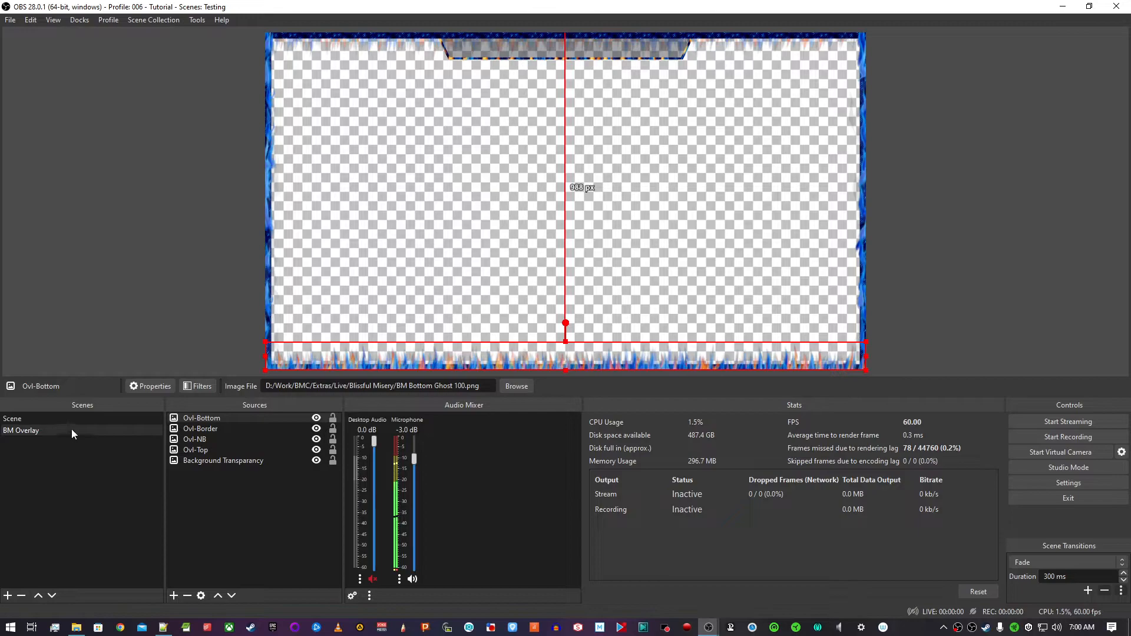
left_click(8, 596)
left_click(256, 480)
left_click(317, 460)
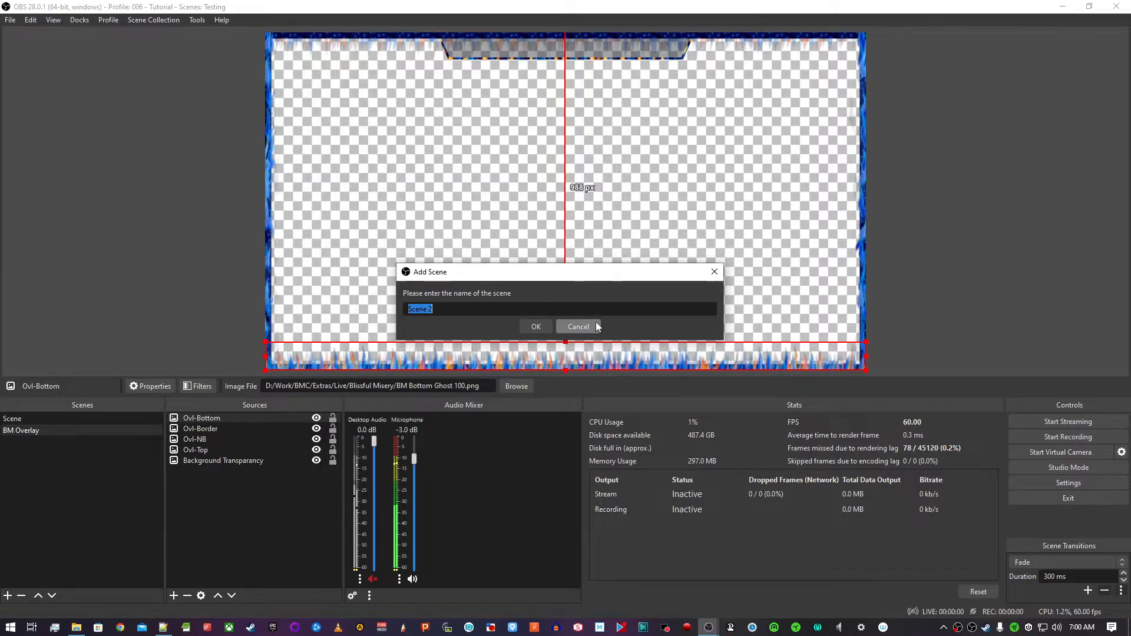
left_click(595, 322)
Hide the Background Transparency source in BM Overlay and add a new scene named Game
left_click(316, 460)
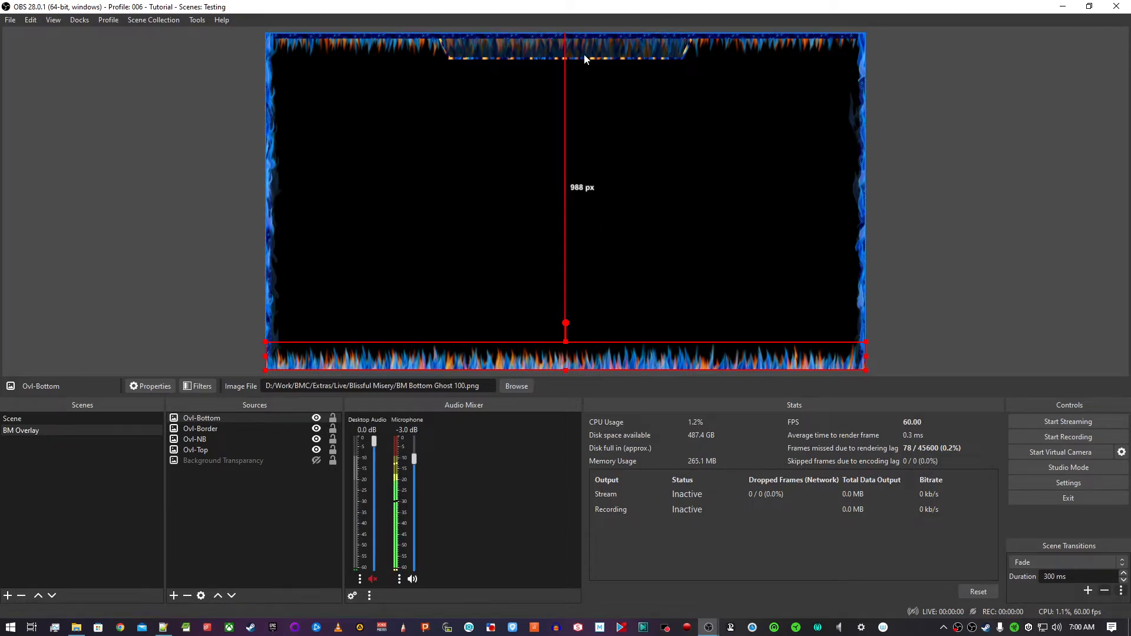
left_click(8, 597)
type("Game")
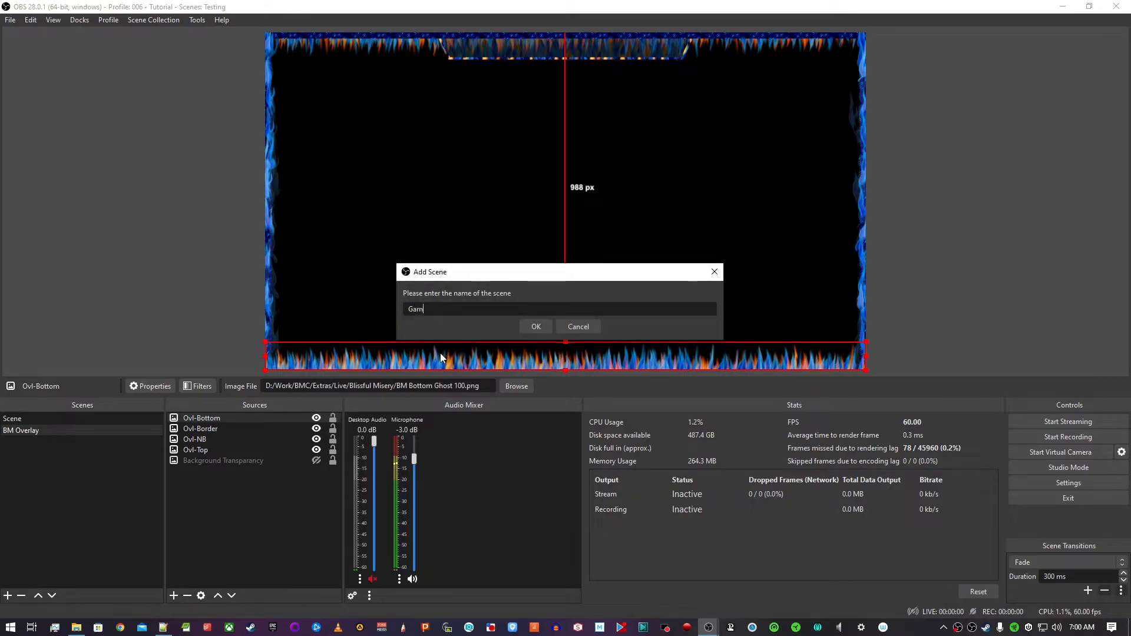
key("Return")
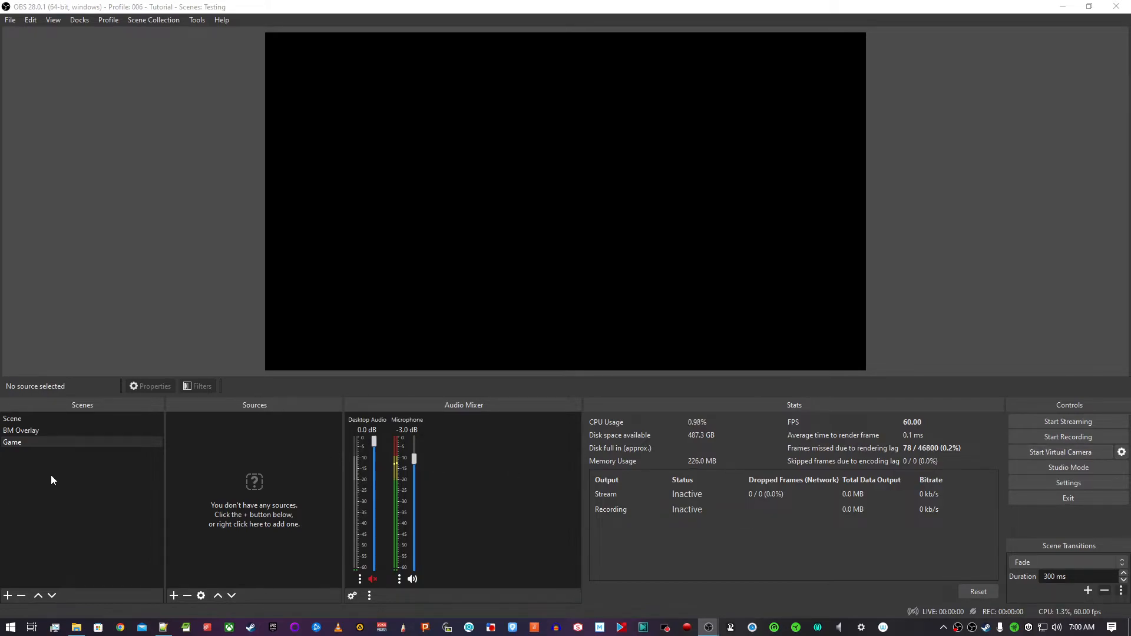
Add the existing image slide show Testesting Images as a visible source in the Game scene
left_click(53, 443)
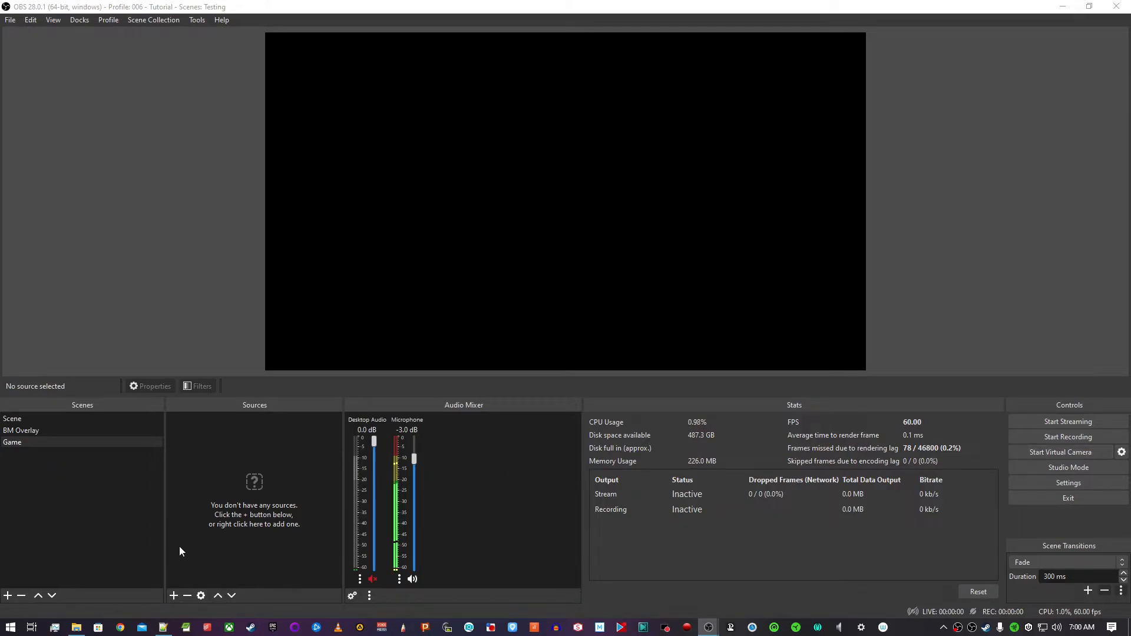
left_click(174, 597)
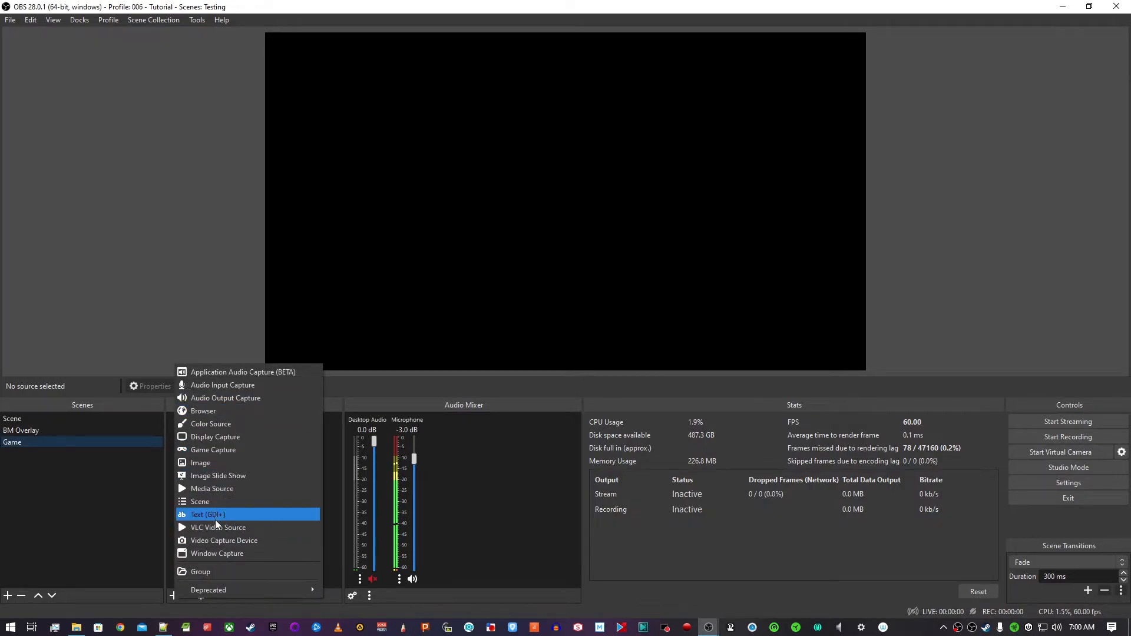
left_click(221, 477)
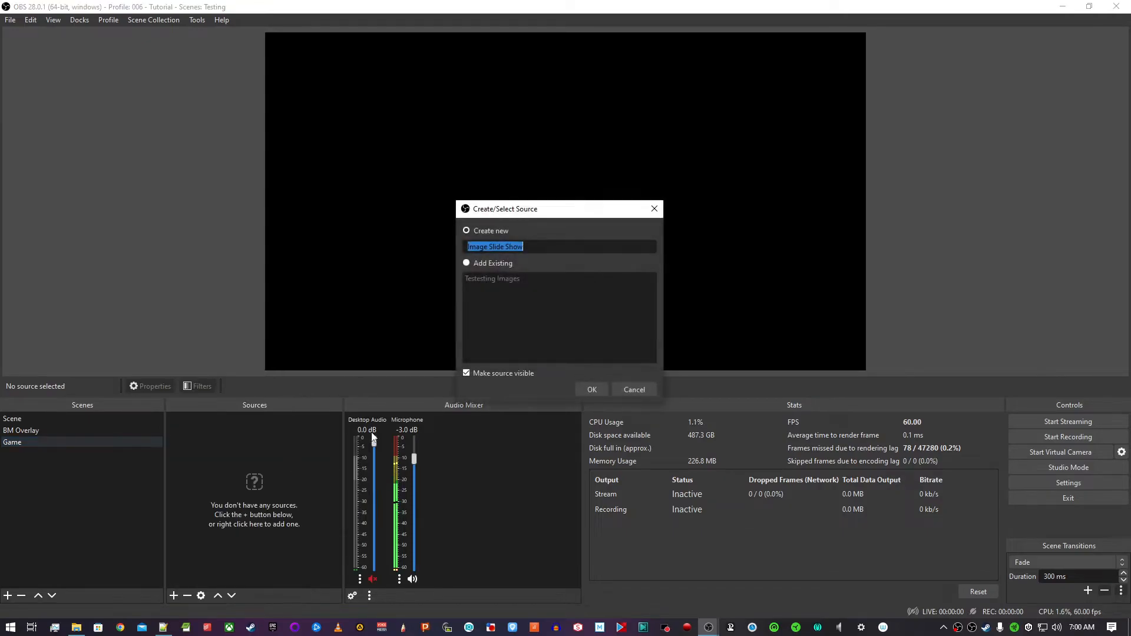
left_click(495, 265)
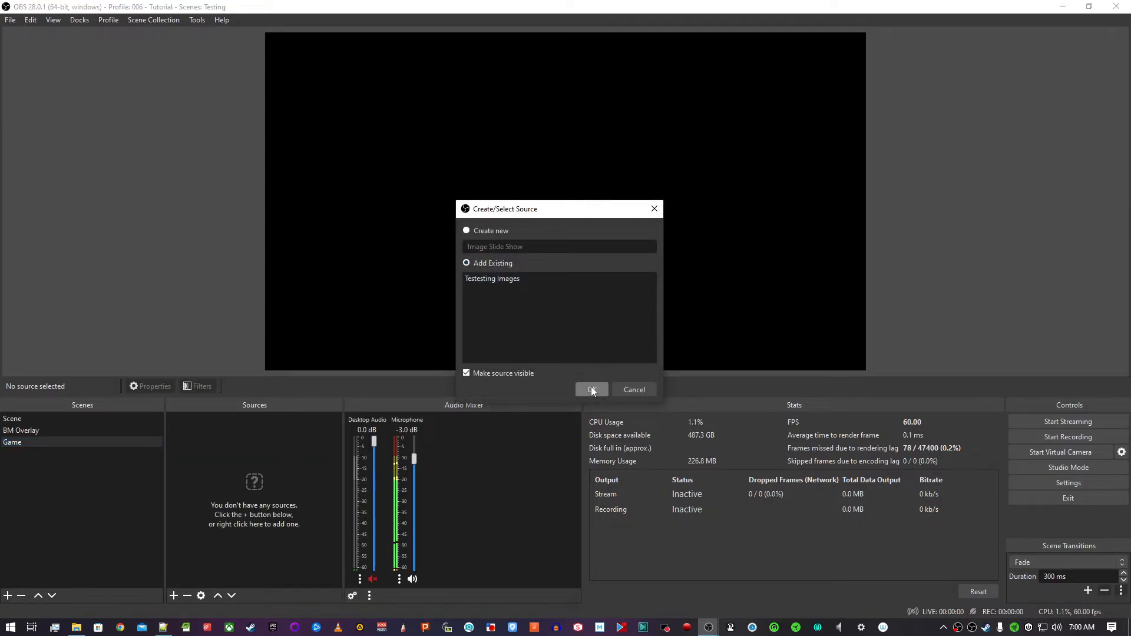
left_click(514, 276)
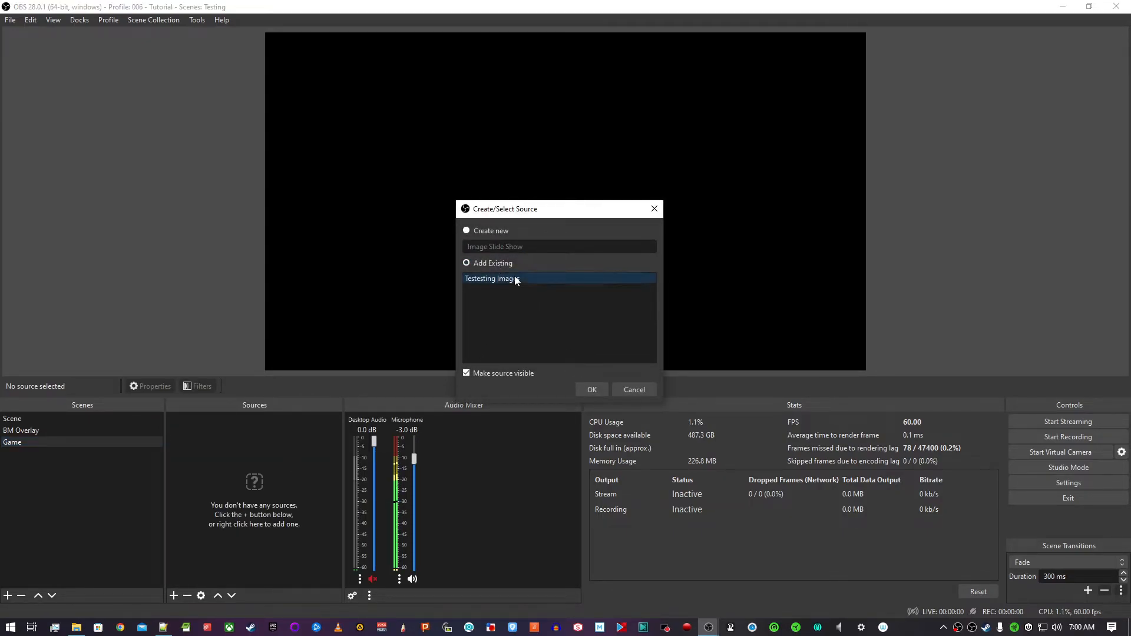
left_click(594, 387)
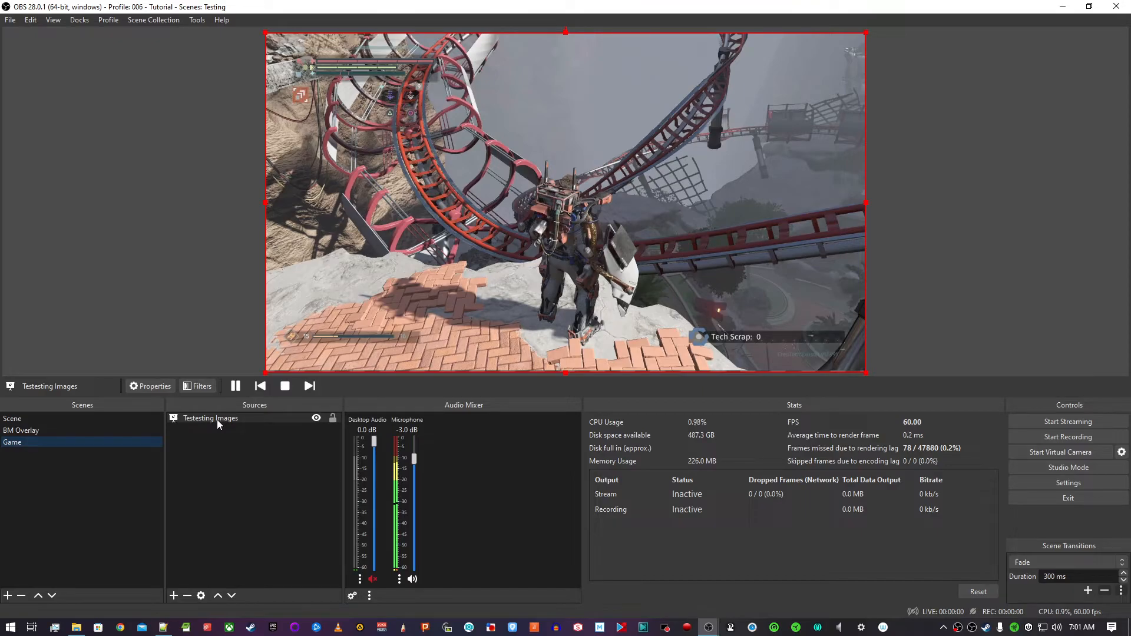
Add the existing BM Overlay scene as a source in the Game scene, above Testesting Images
left_click(51, 430)
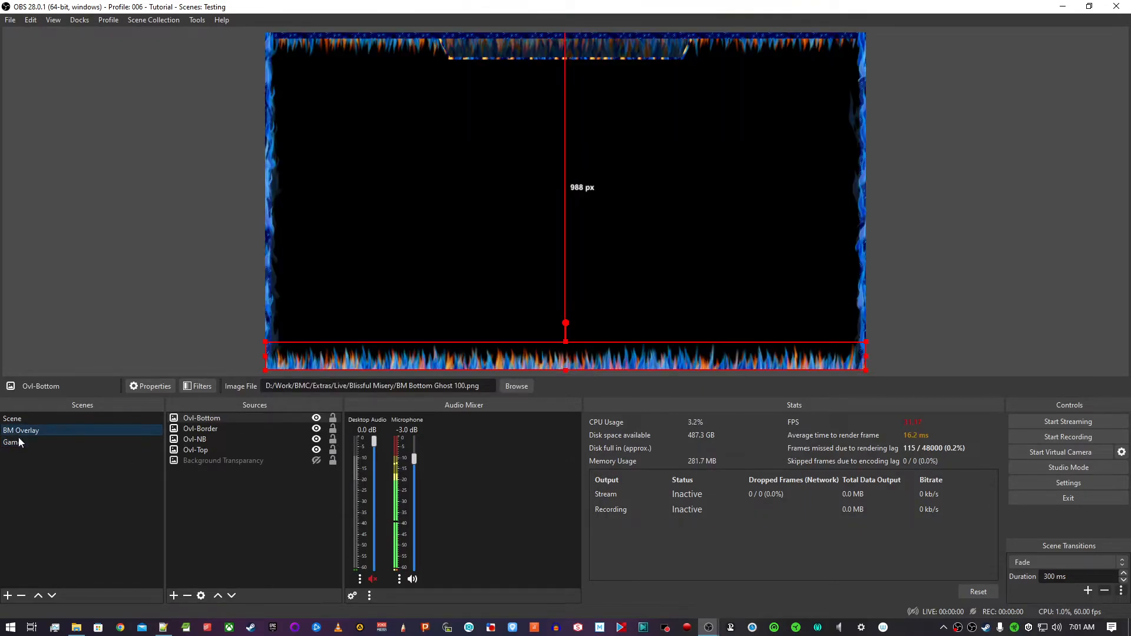
left_click(30, 443)
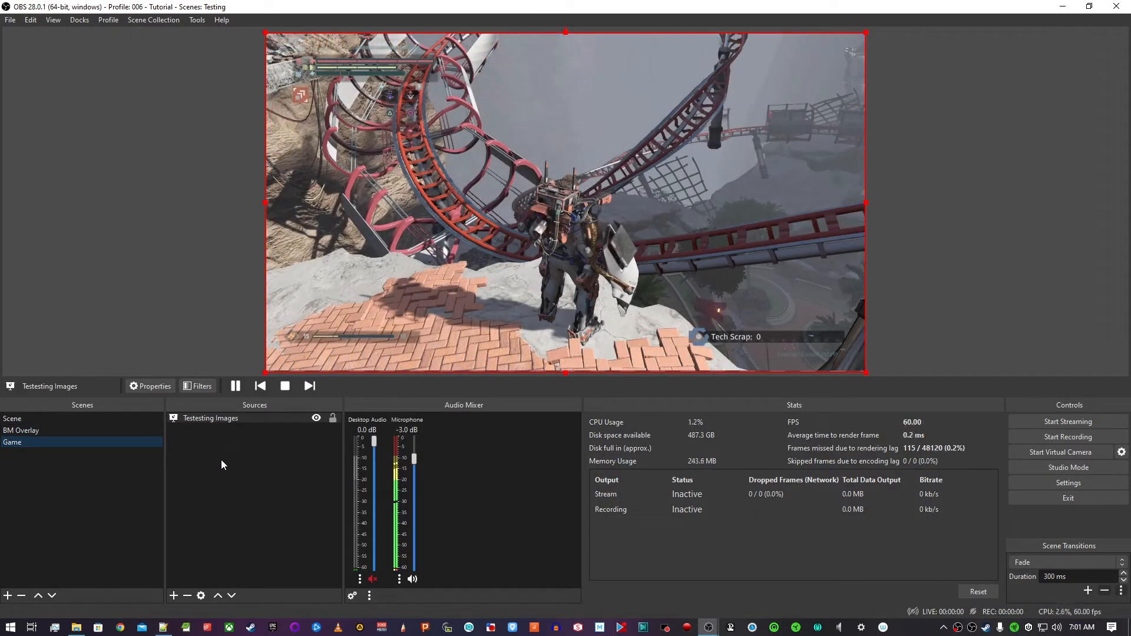
left_click(173, 596)
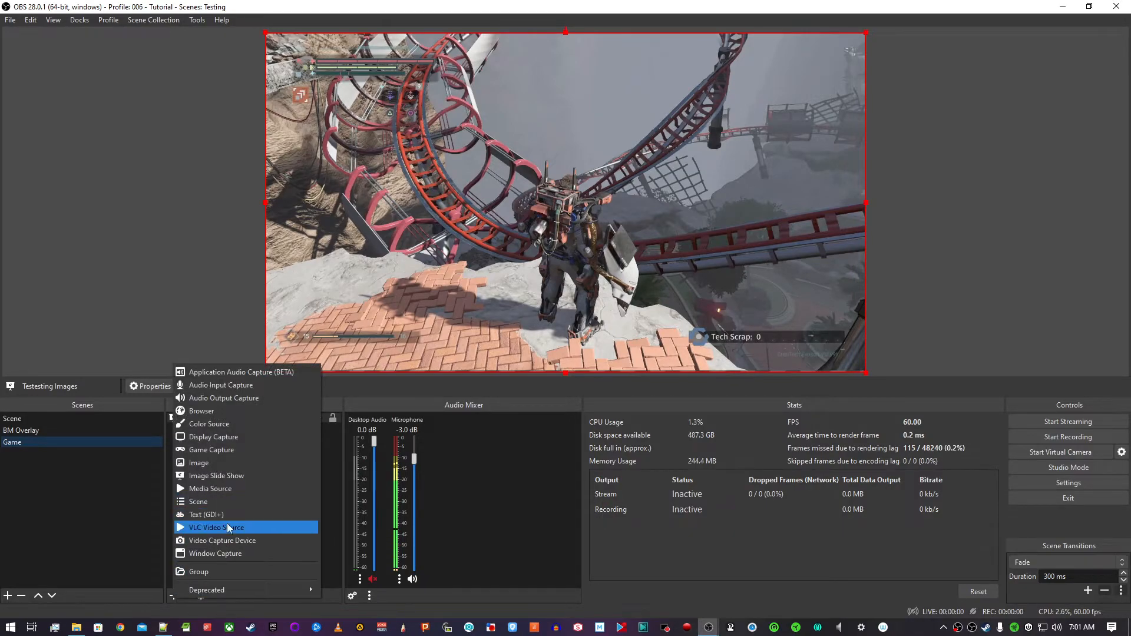
left_click(214, 502)
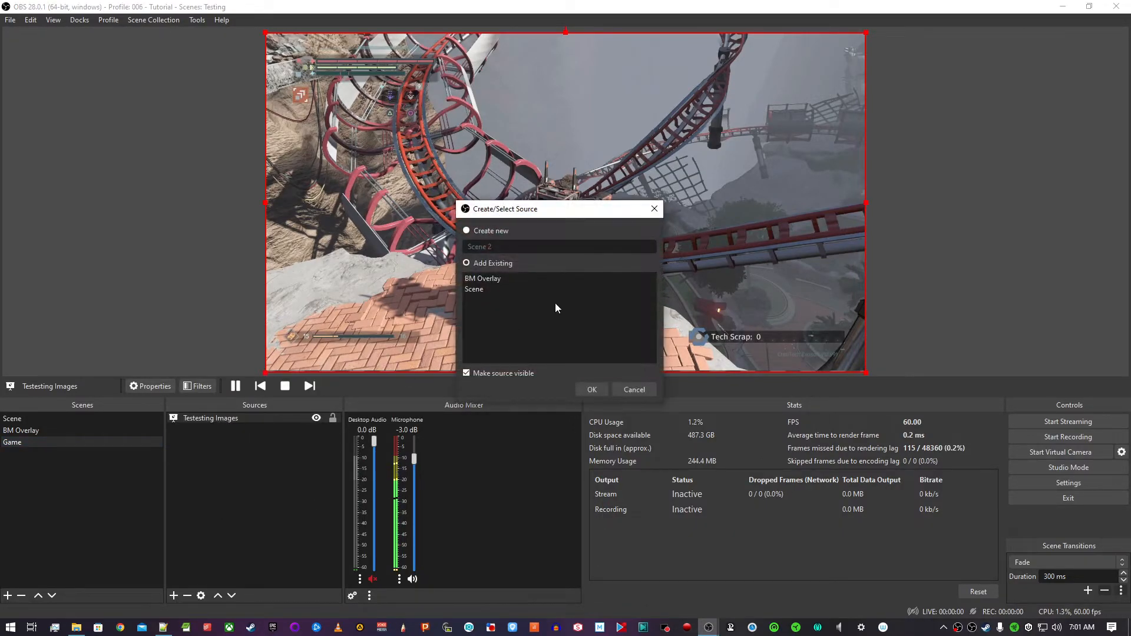
left_click(480, 278)
left_click(588, 391)
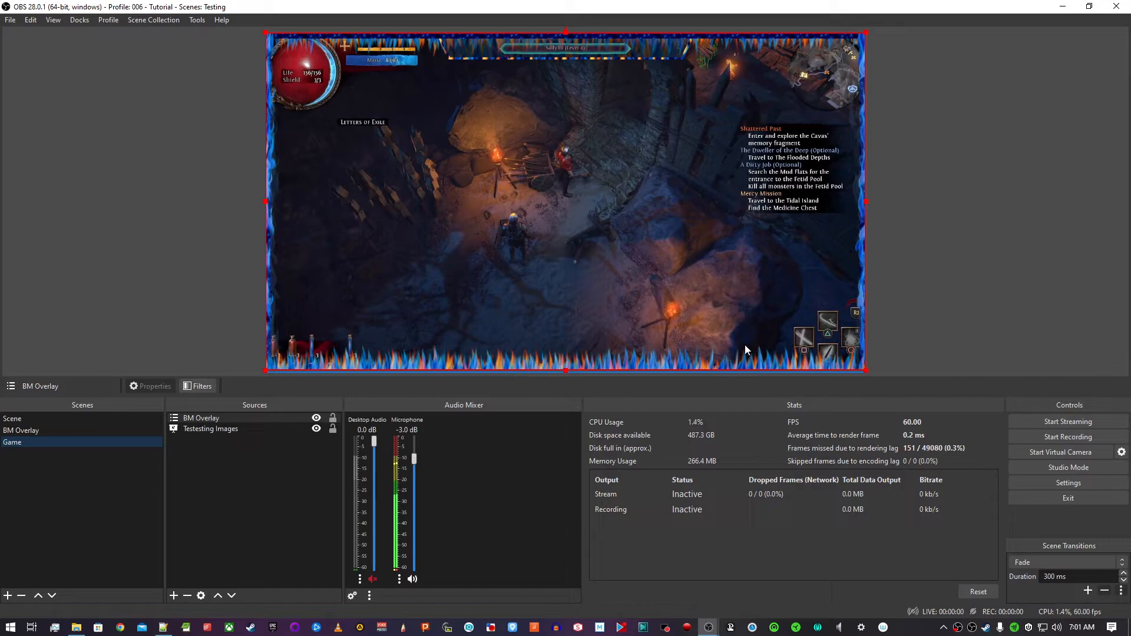
Enlarge the Testesting Images source past the canvas's upper-left corner, and undo the resize
left_click(200, 430)
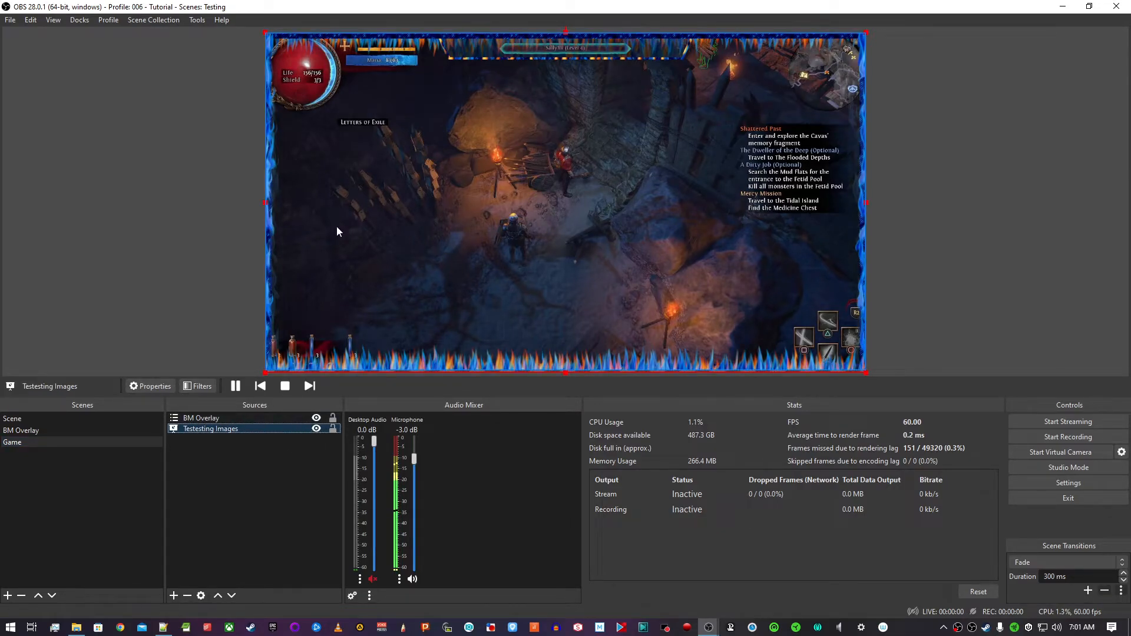
left_click(267, 33)
left_click_drag(266, 33, 207, 27)
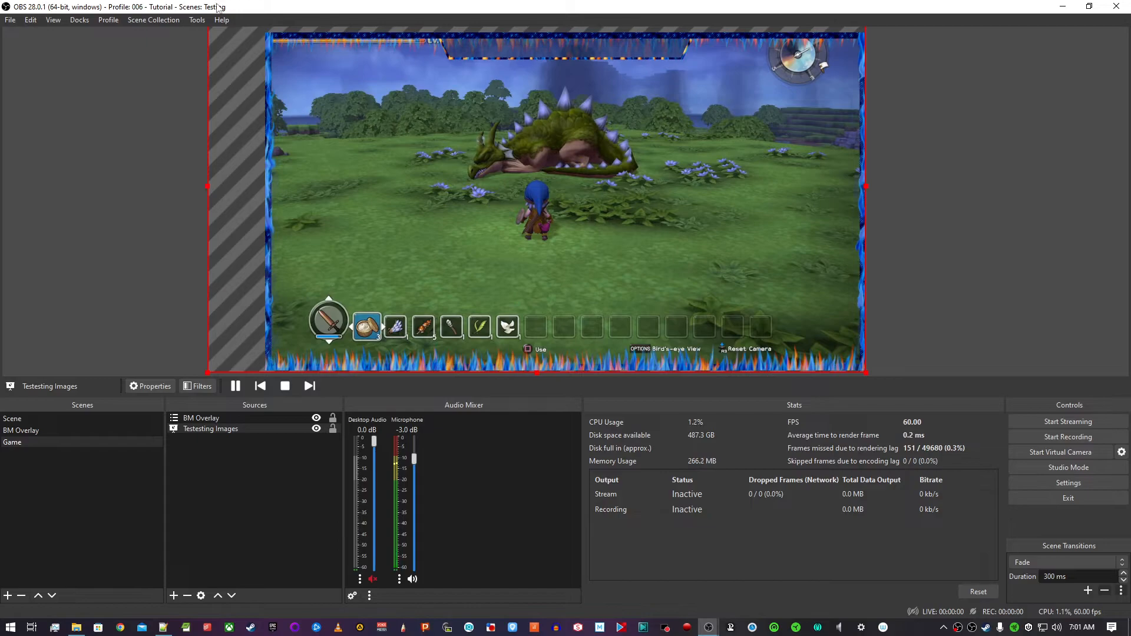
key("ctrl+z")
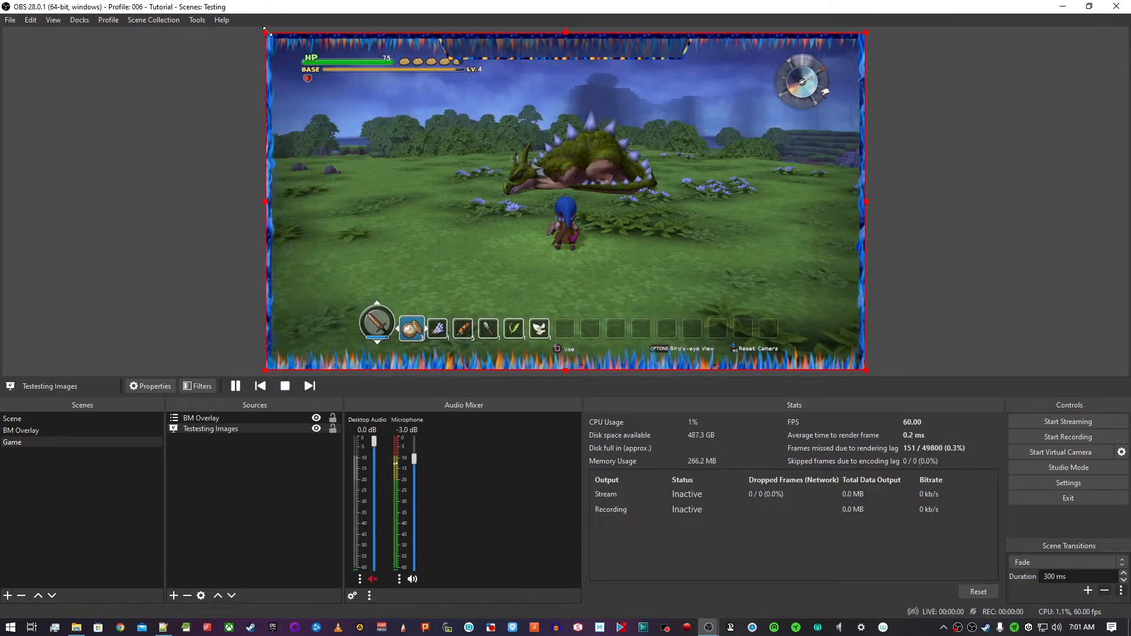
Shrink the Testesting Images source and place it about 21 px below the canvas top and 24 px from the left edge
mouse_move(264, 31)
left_mouse_down()
mouse_move(277, 42)
mouse_move(271, 34)
left_mouse_up()
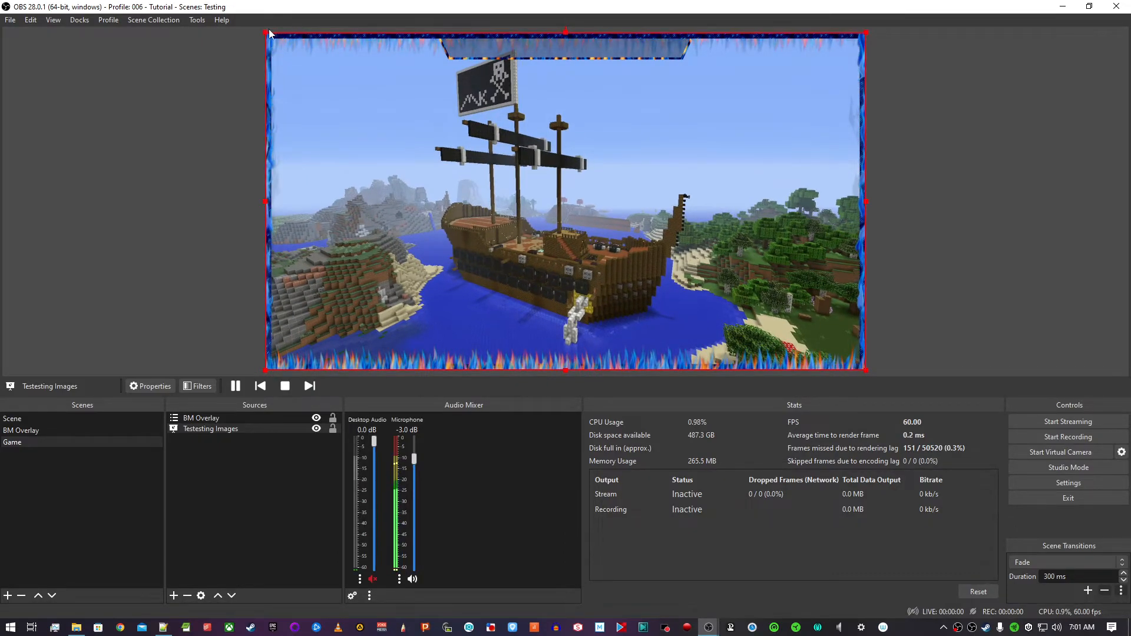
left_click_drag(264, 31, 270, 88)
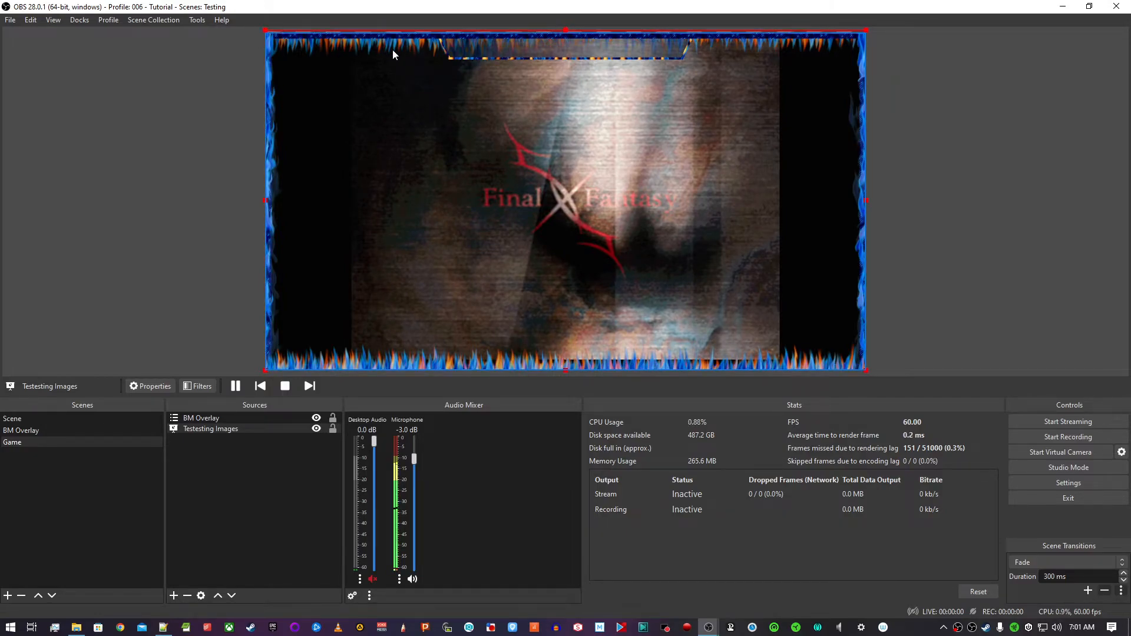
left_click_drag(564, 30, 564, 40)
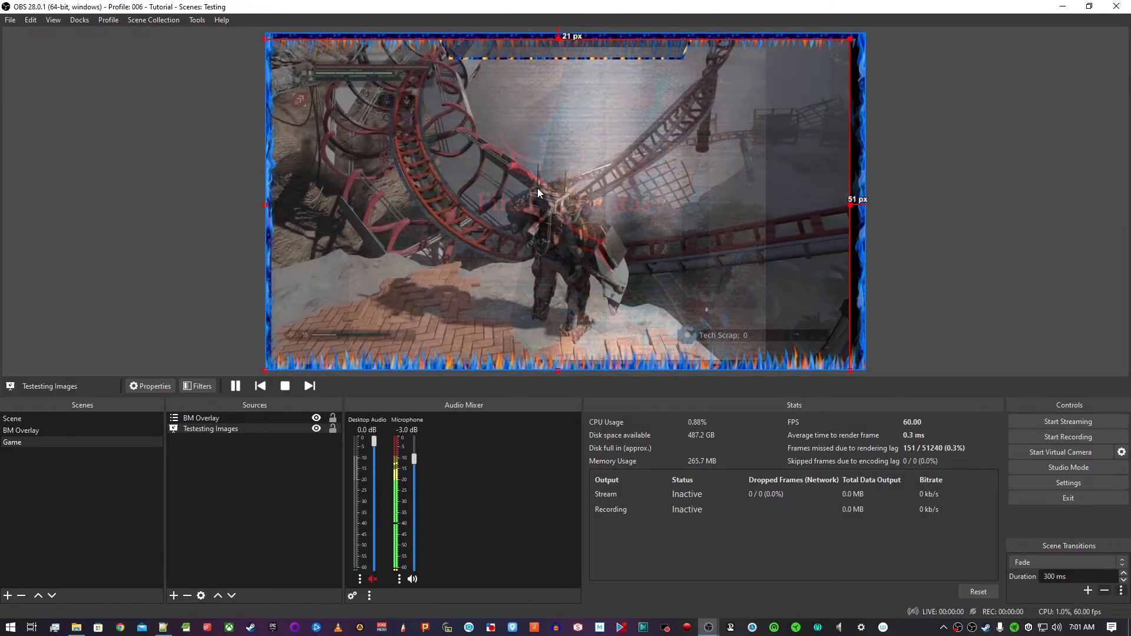
left_click_drag(528, 229, 535, 234)
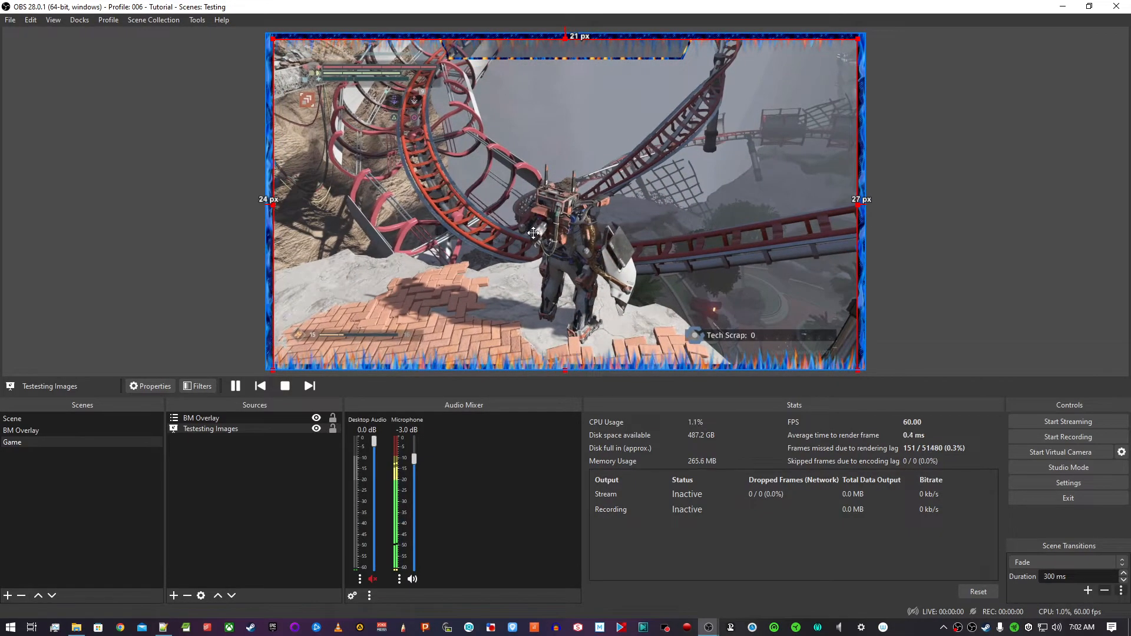
Center the shrunken Testesting Images source on the screen with the Center to screen transform
left_click(229, 428)
right_click(228, 428)
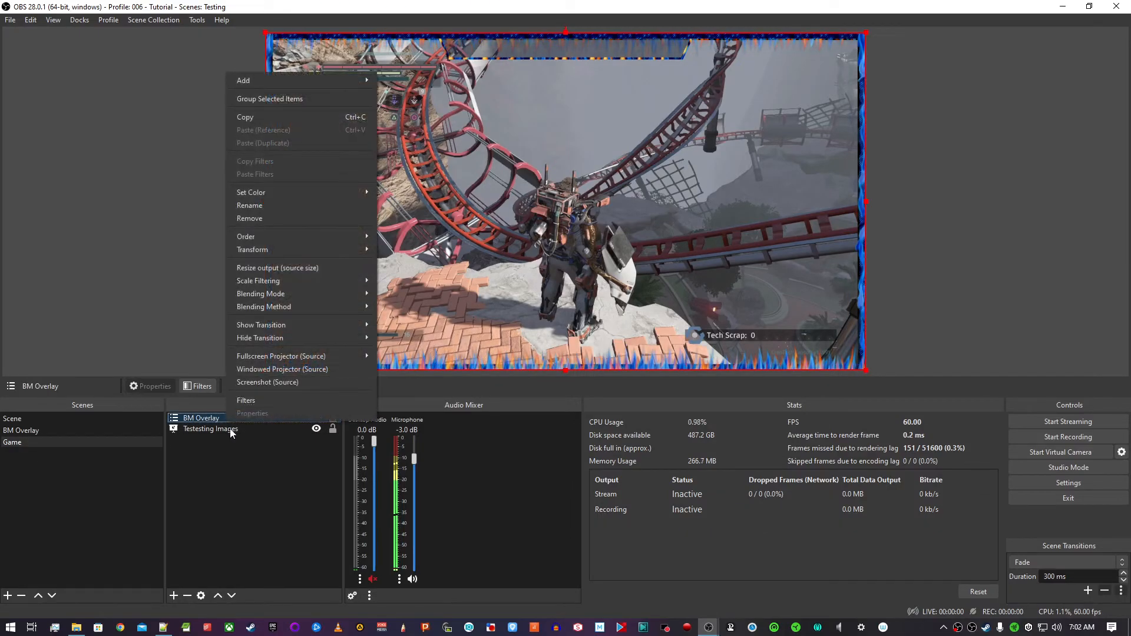
left_click(230, 433)
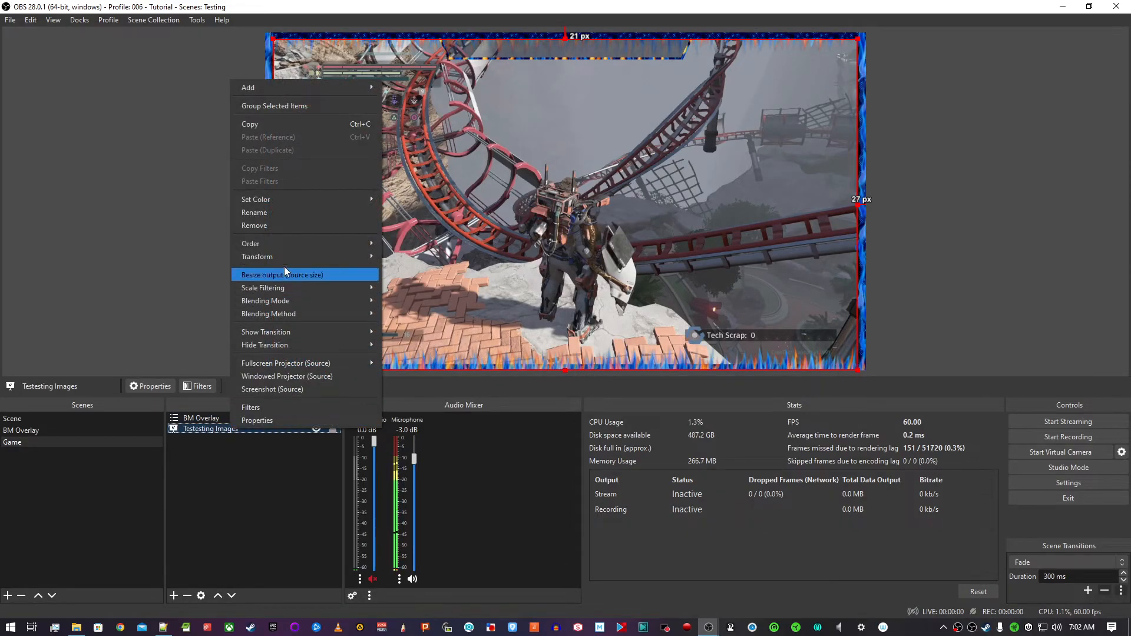
mouse_move(284, 257)
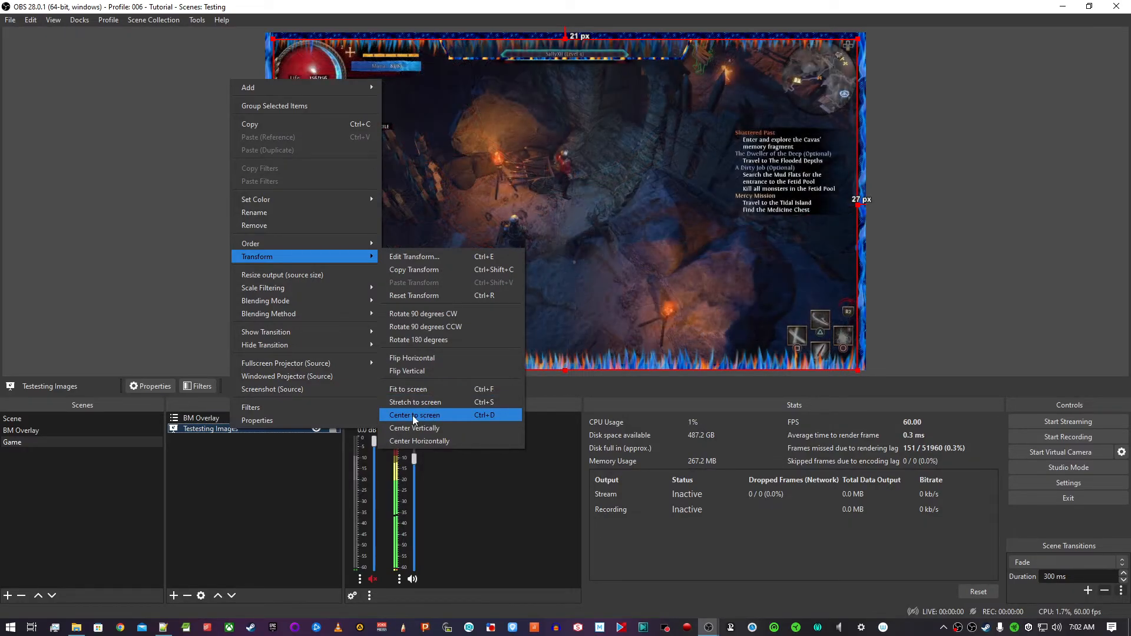
left_click(412, 415)
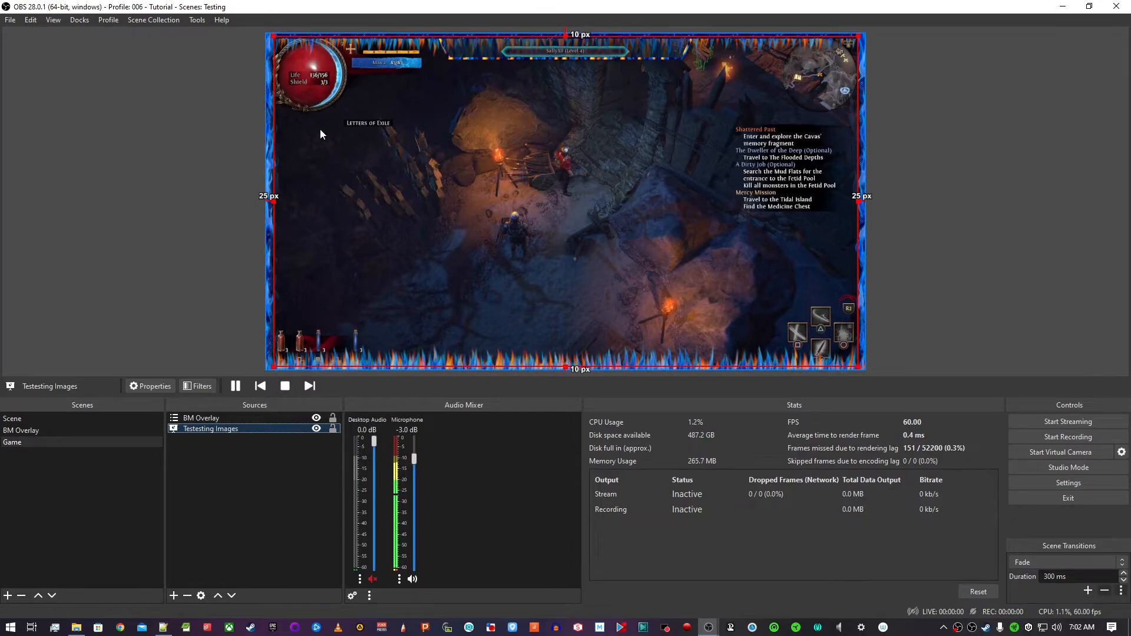
Stretch the Testesting Images source's left side out to the canvas edge
left_click_drag(271, 199, 273, 200)
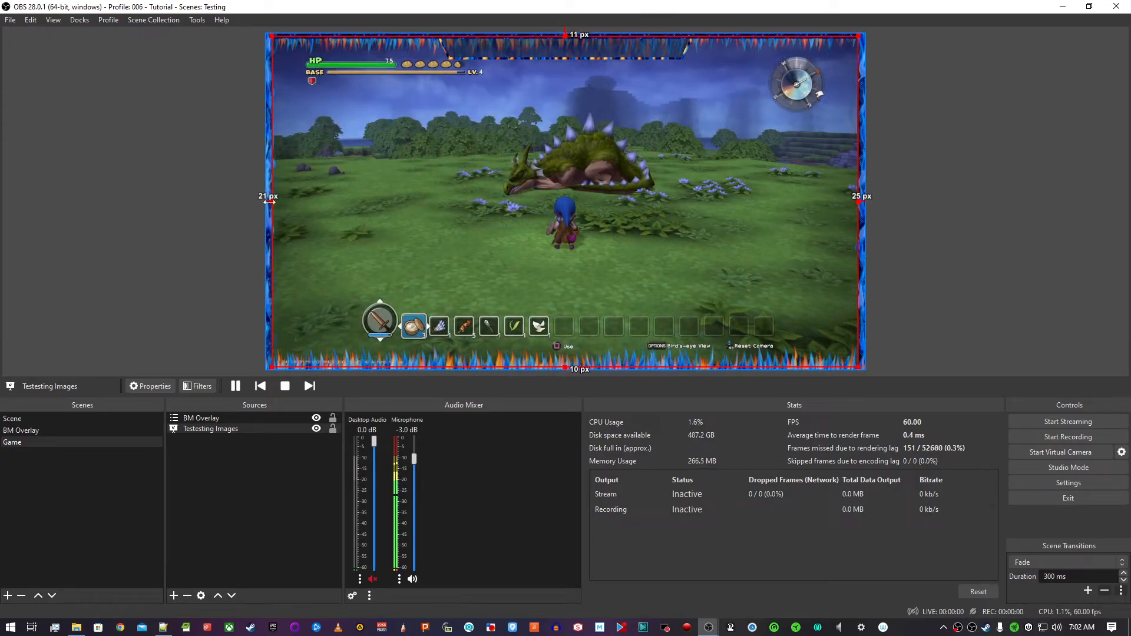
left_click_drag(270, 198, 269, 201)
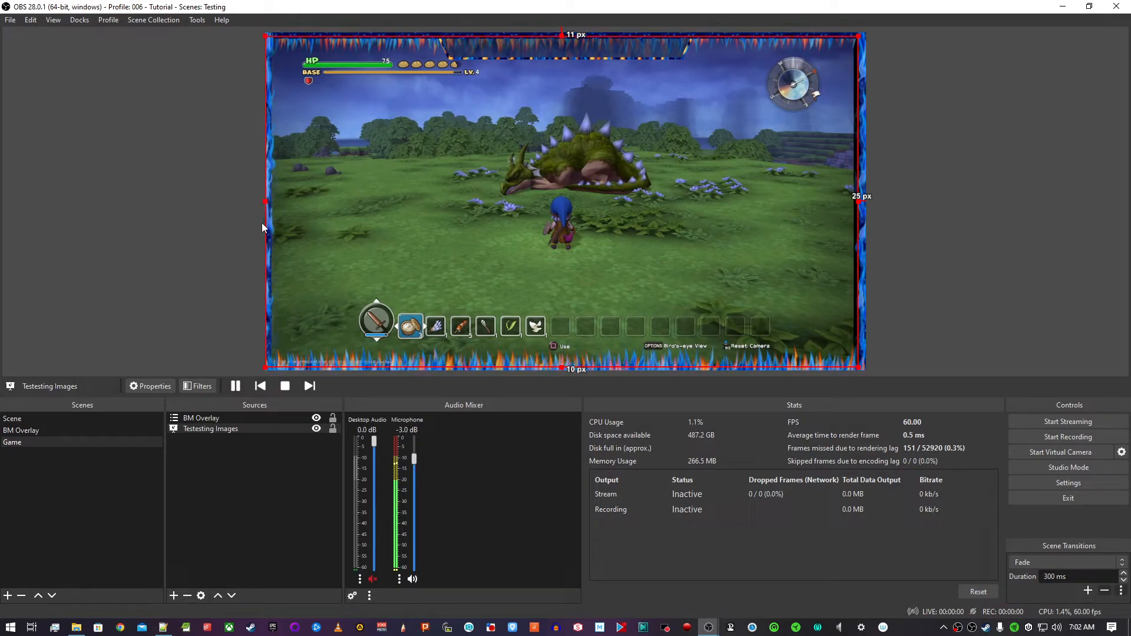
Recenter the stretched Testesting Images source and fit it to the screen
key("ctrl+d")
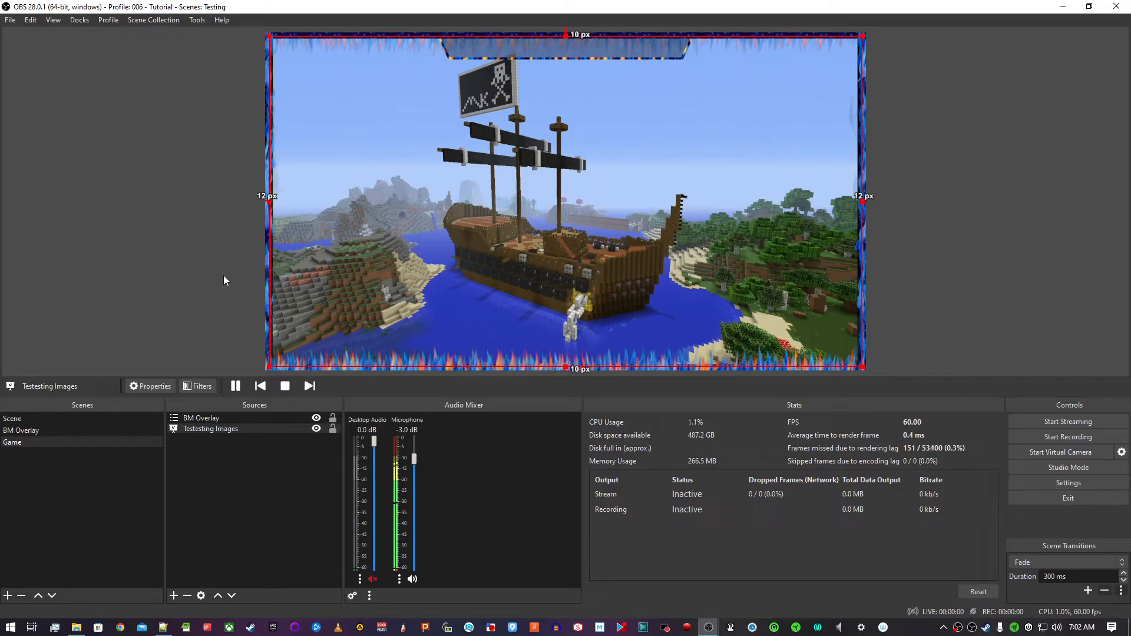
key("ctrl+f")
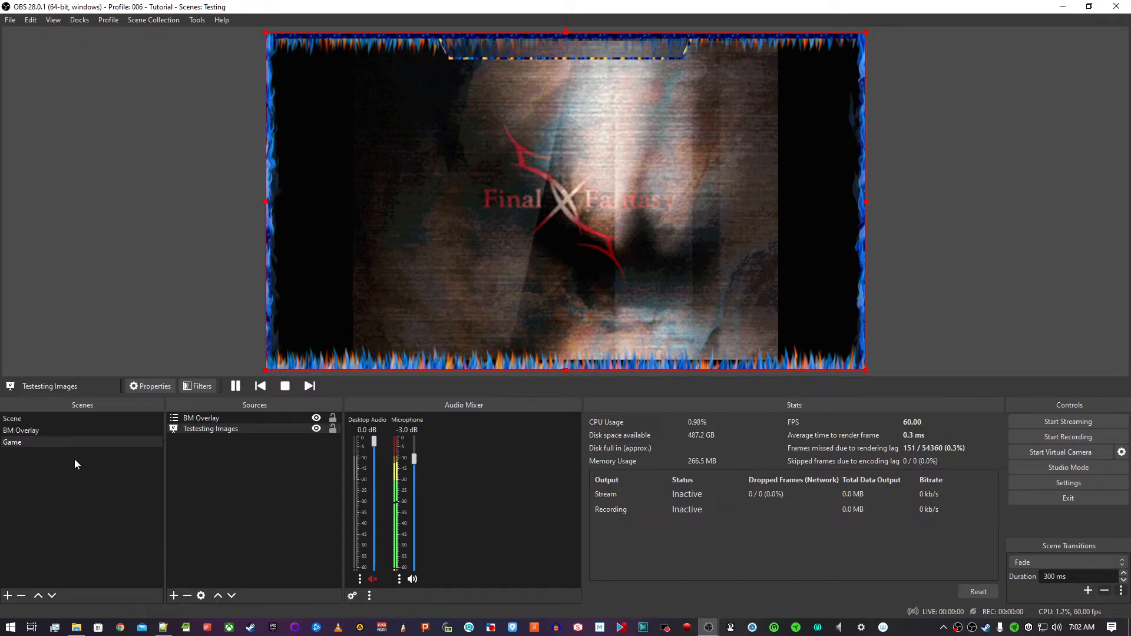
Add the existing BM Overlay scene to Game again and shrink this copy to the canvas bottom, about 326 px from the left edge
left_click(173, 596)
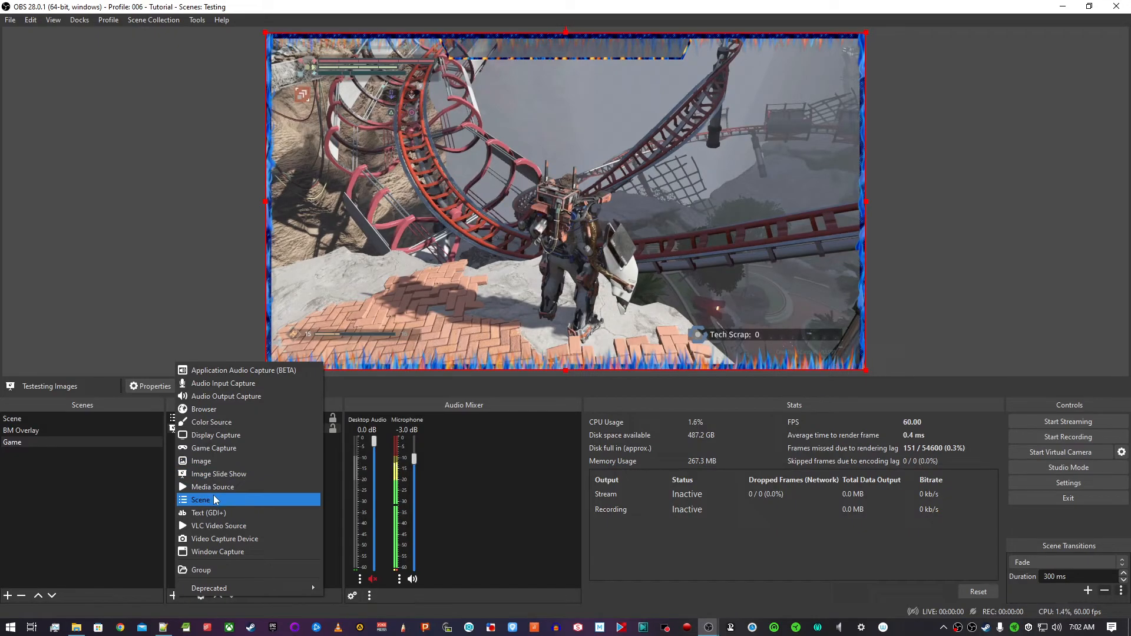
left_click(201, 501)
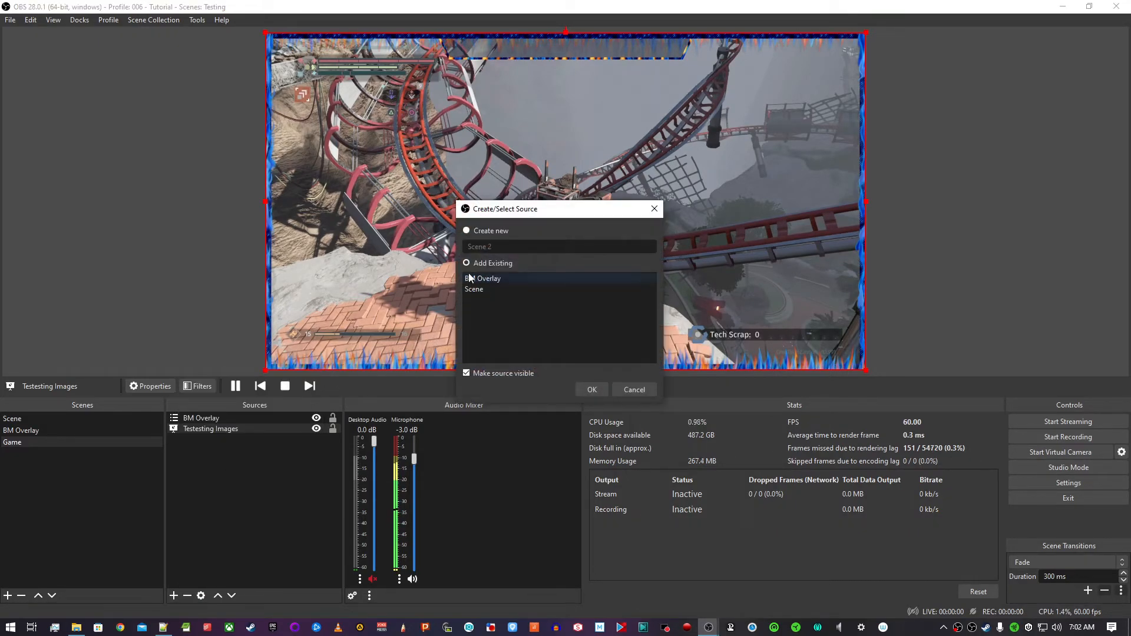
left_click(484, 279)
left_click(579, 389)
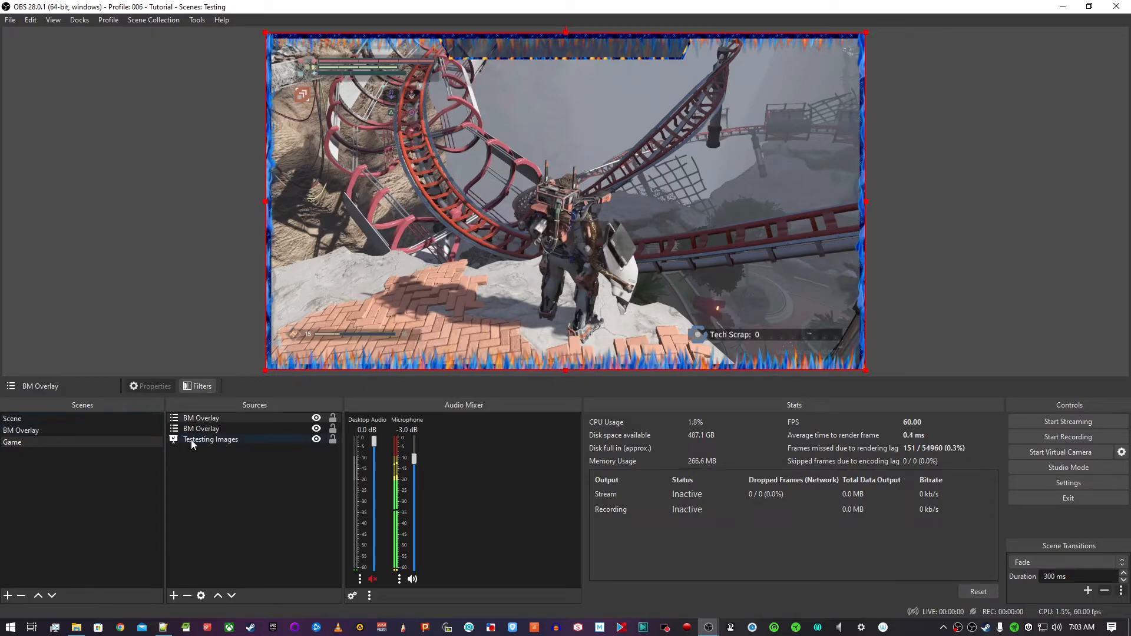
left_click(214, 422)
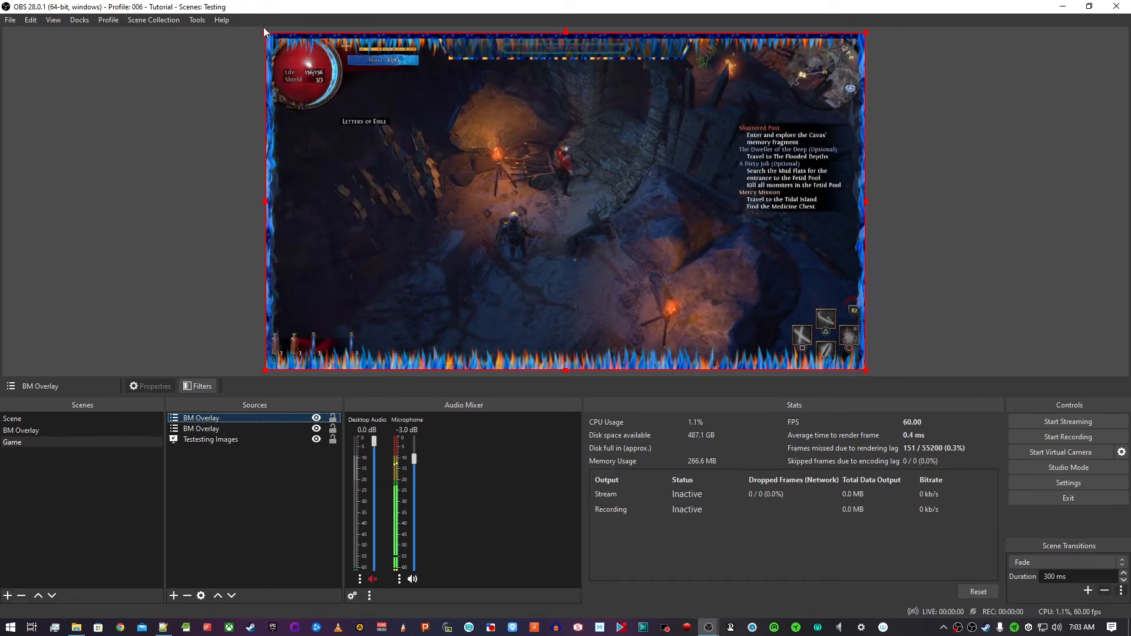
left_click_drag(265, 32, 448, 327)
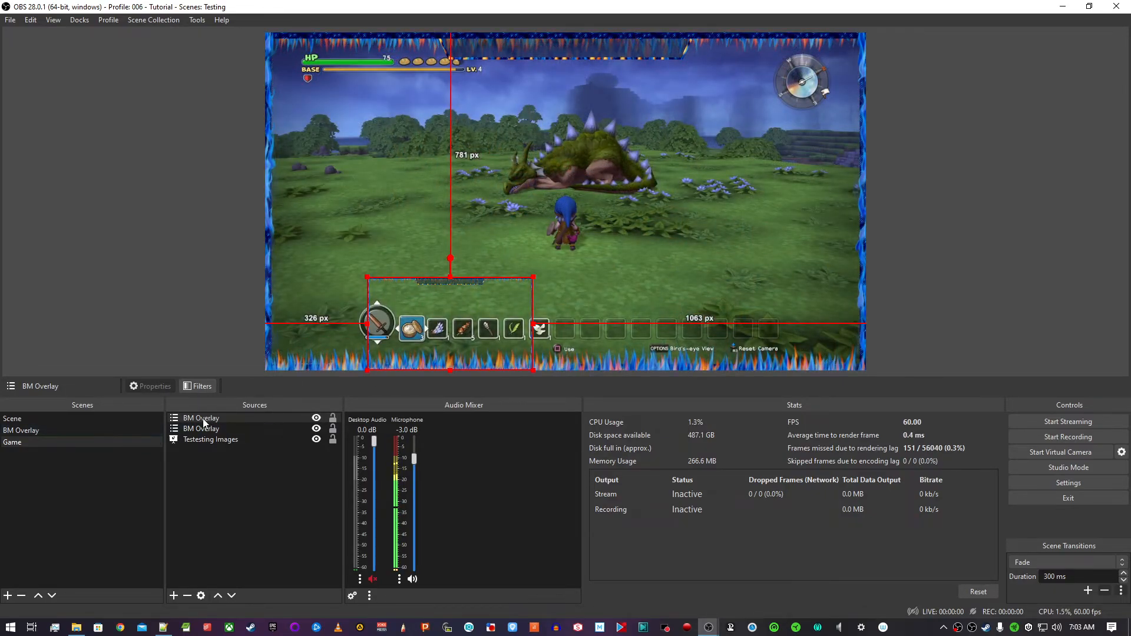
Show Background Transparency in the BM Overlay scene and move the small overlay in Game to about 166 px from the left and 37 px above the bottom
left_click(129, 430)
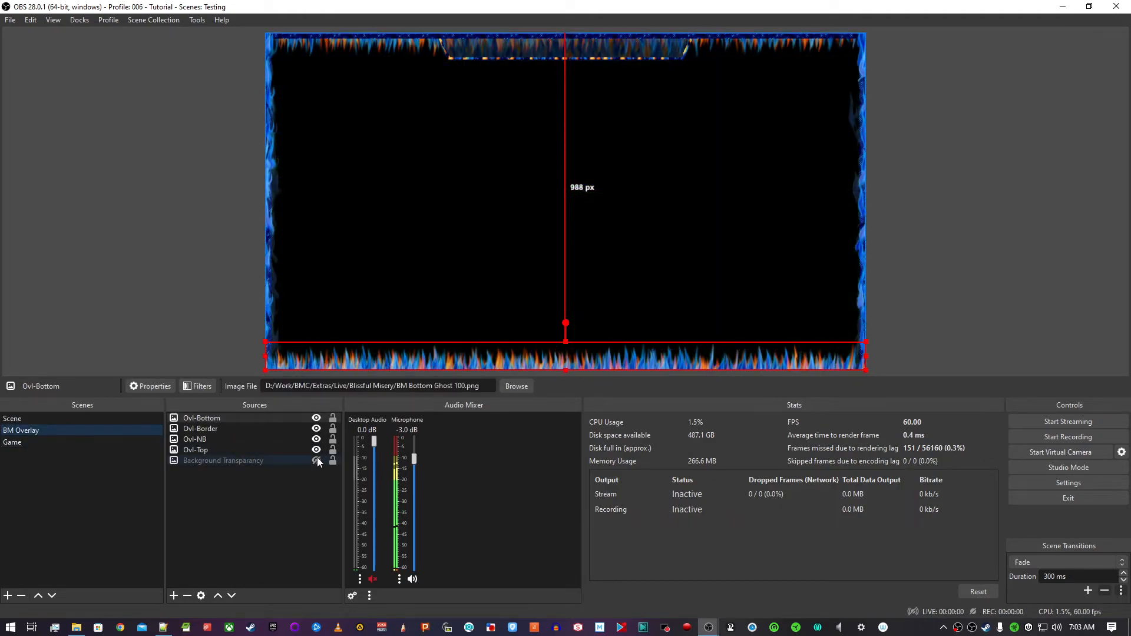
left_click(98, 442)
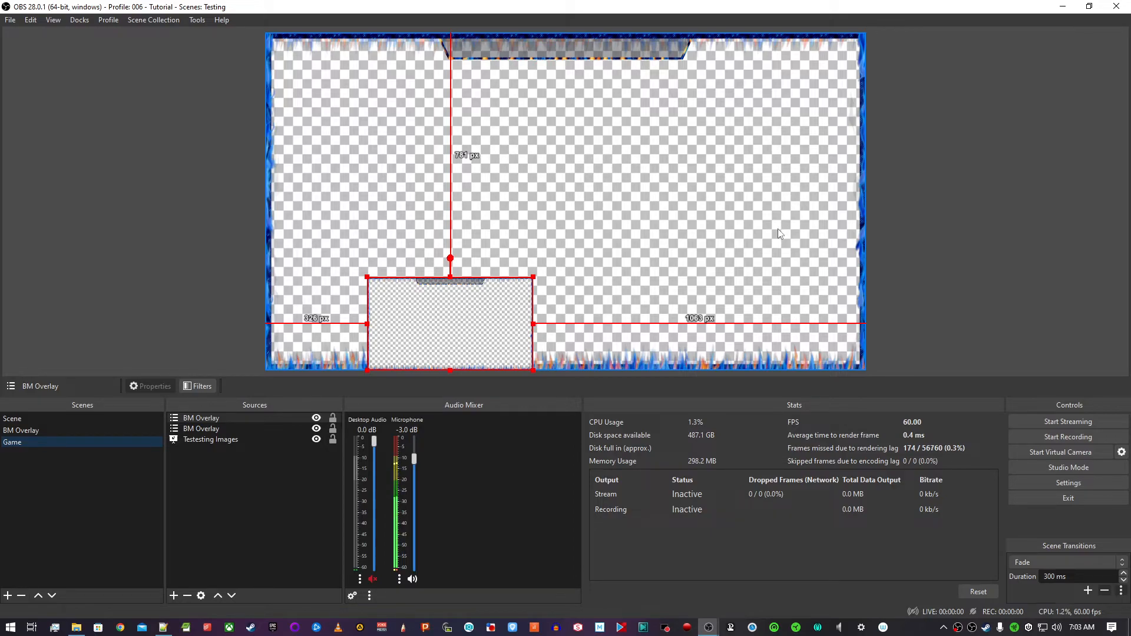
left_click_drag(455, 321, 405, 309)
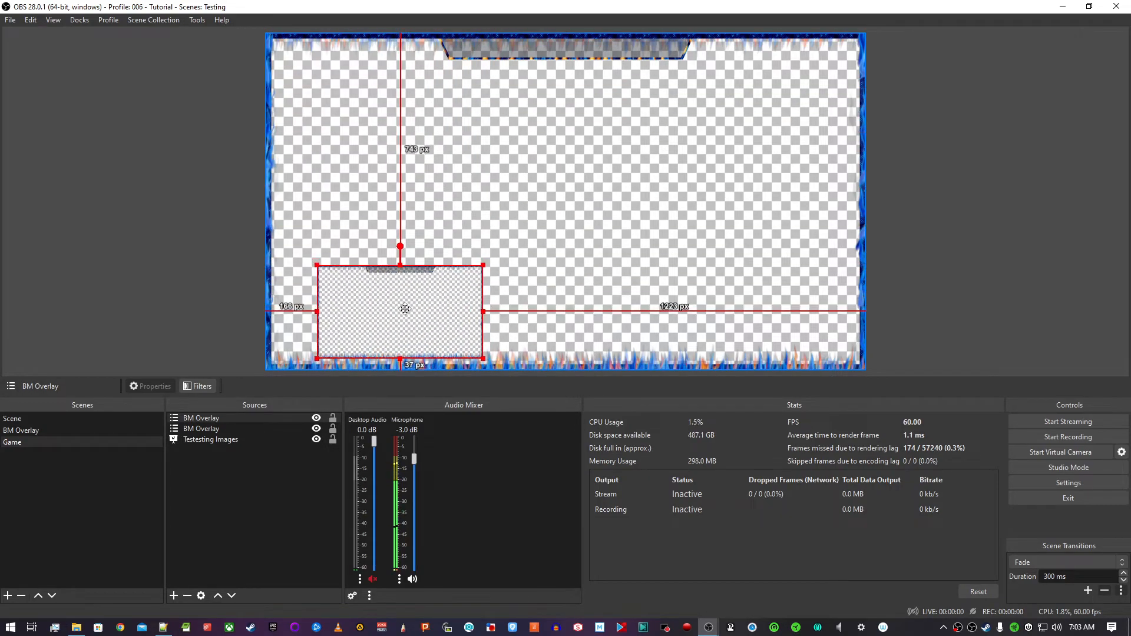
mouse_move(231, 416)
left_mouse_down()
mouse_move(230, 433)
mouse_move(232, 418)
left_mouse_up()
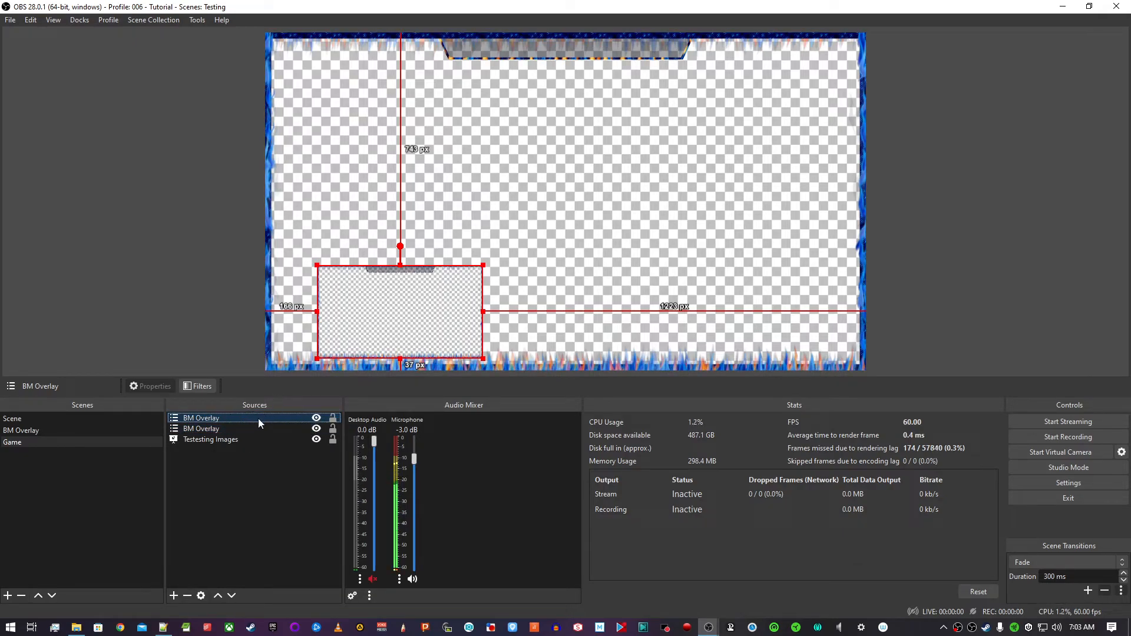
left_click(84, 442)
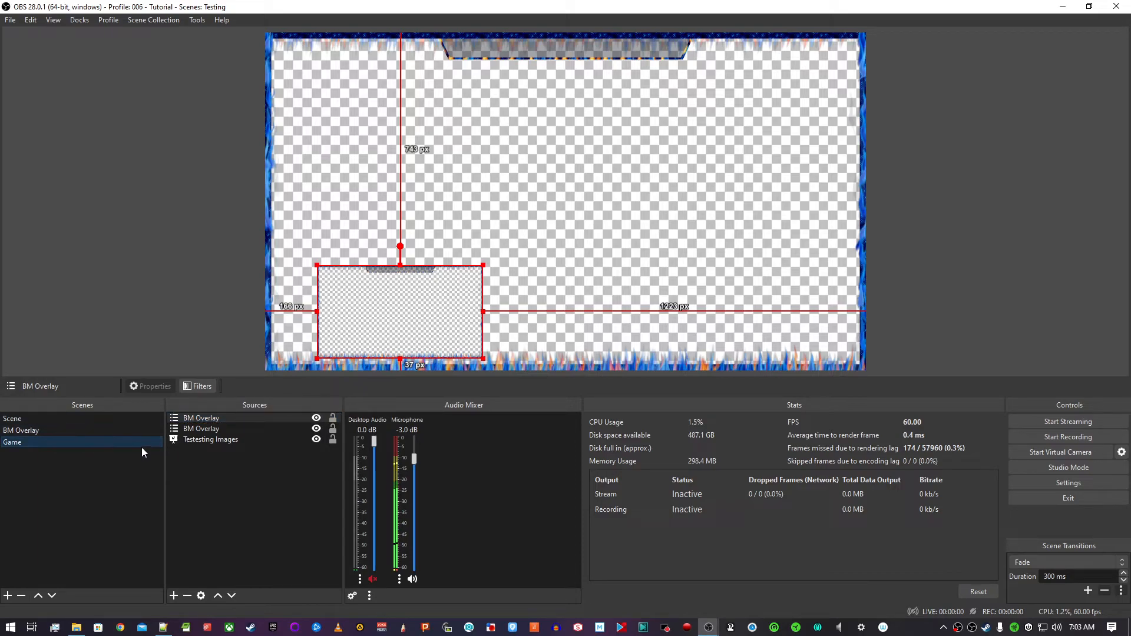
Hide the Background Transparency source in the BM Overlay scene and return to the Game scene
left_click(113, 431)
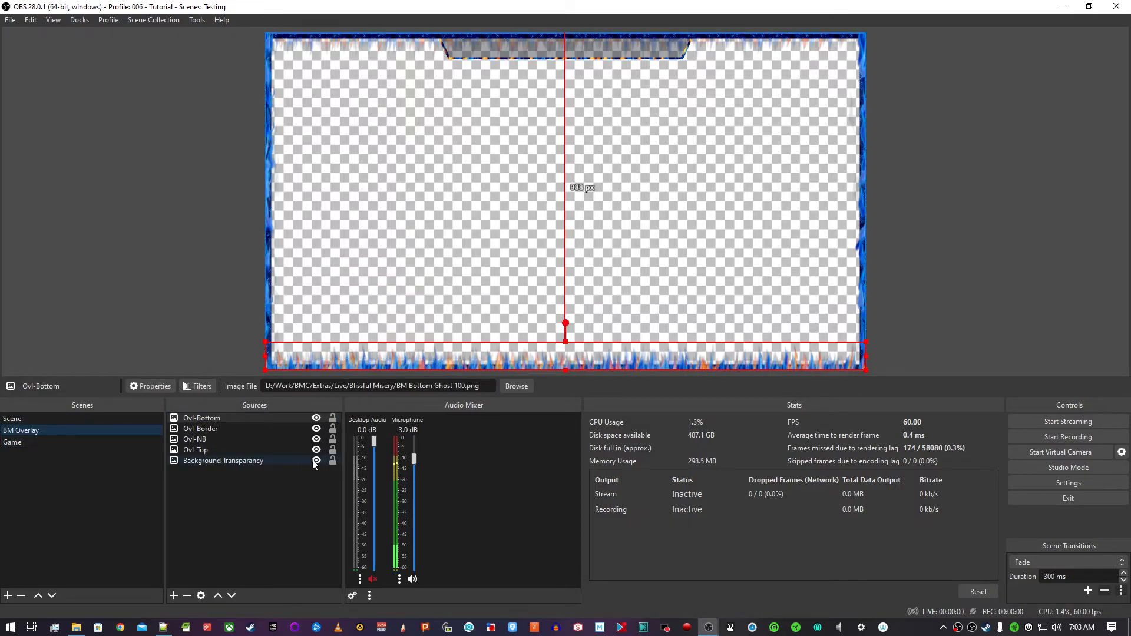
left_click(316, 461)
left_click(73, 441)
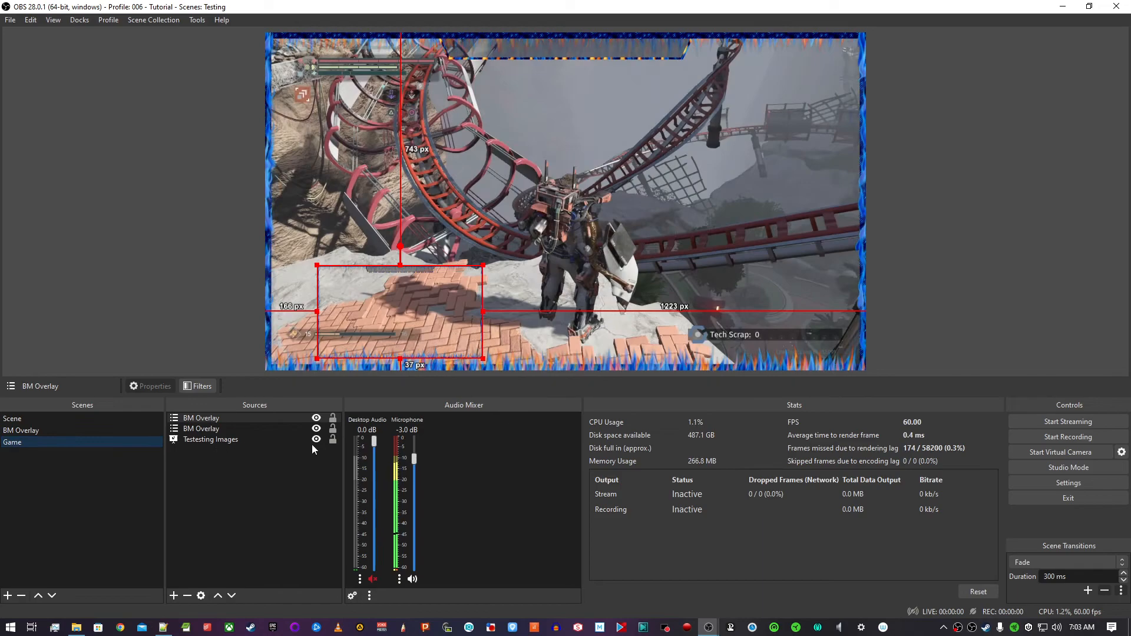
Reorder the small BM Overlay below the full-size one and place it about 89 px from the left edge and 56 px above the bottom
left_click_drag(401, 317, 386, 317)
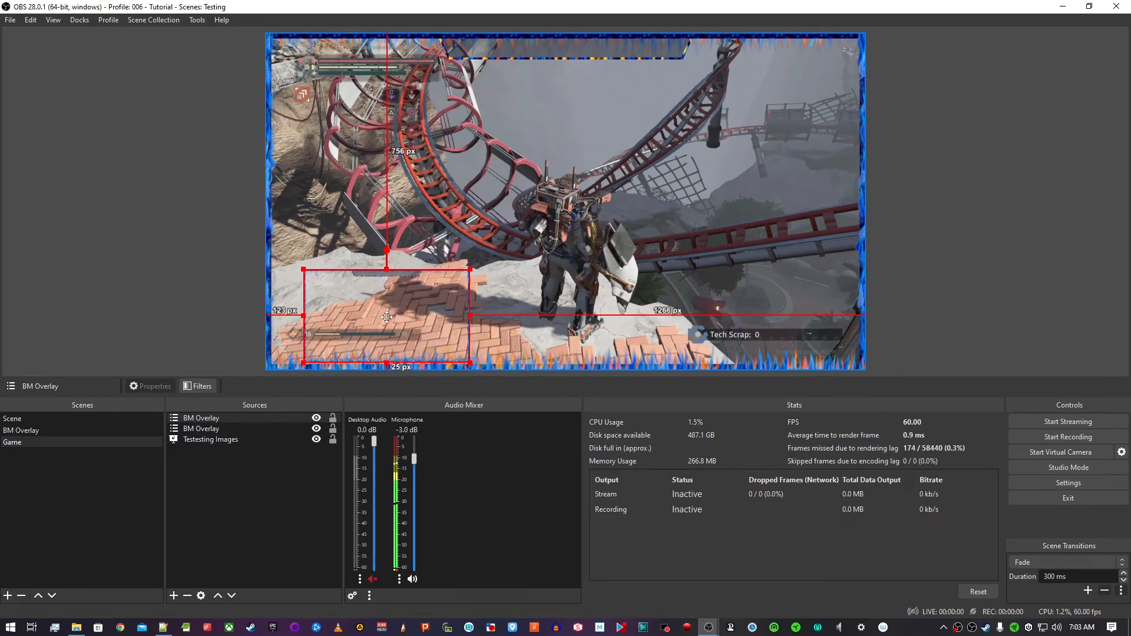
left_click_drag(230, 419, 233, 427)
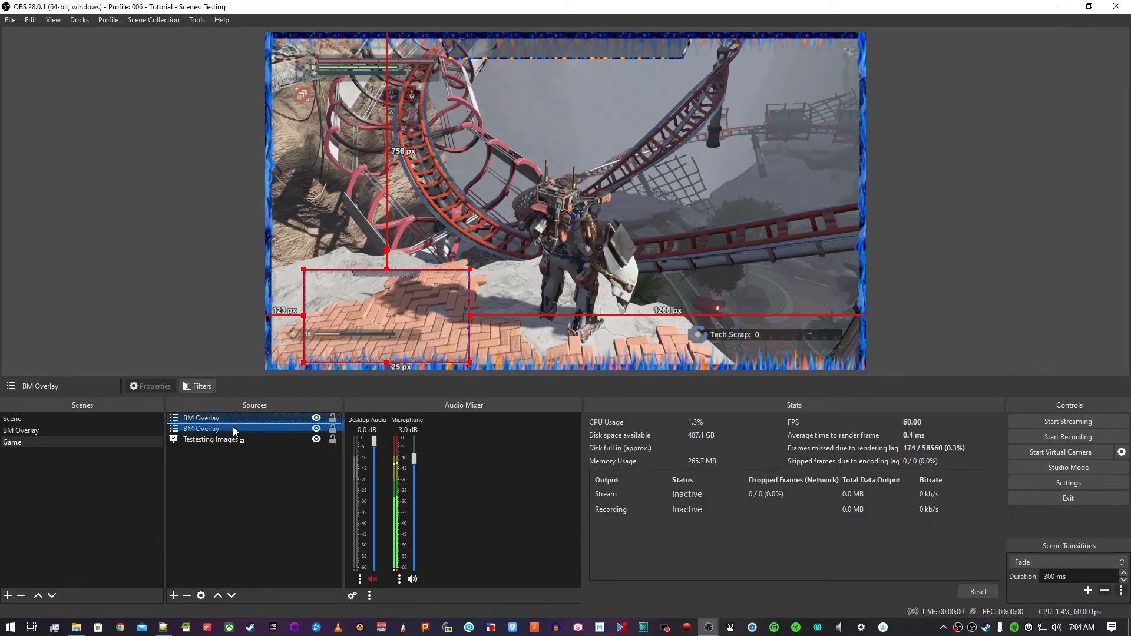
left_click_drag(382, 321, 378, 286)
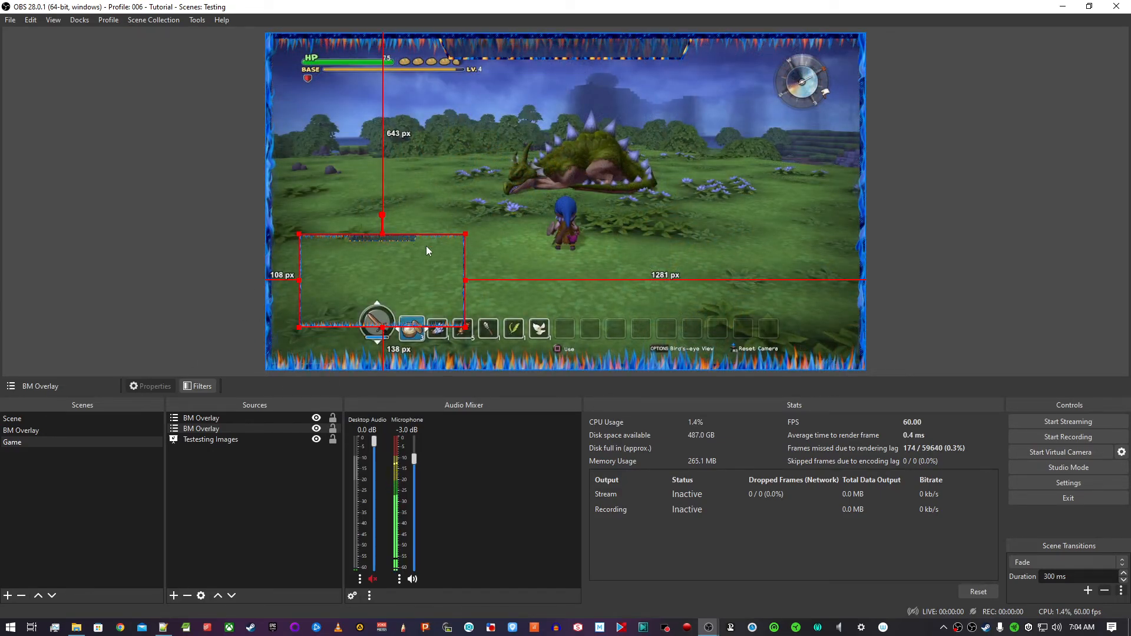
left_click_drag(387, 278, 378, 310)
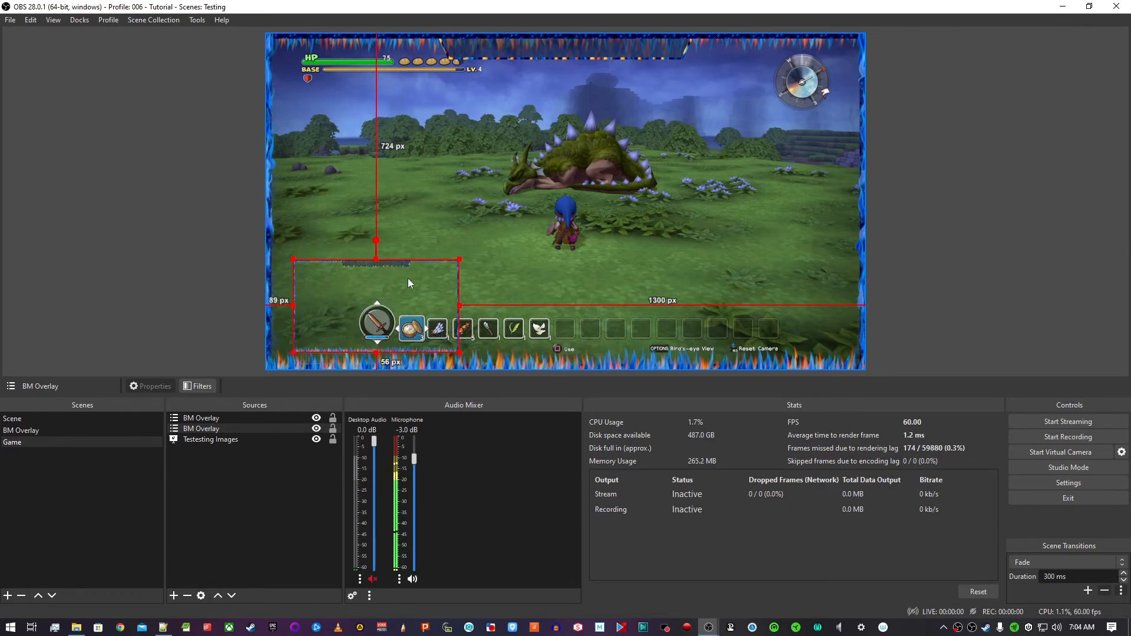
Hide the Ovl-NB source in the BM Overlay scene and return to the Game scene
left_click(146, 434)
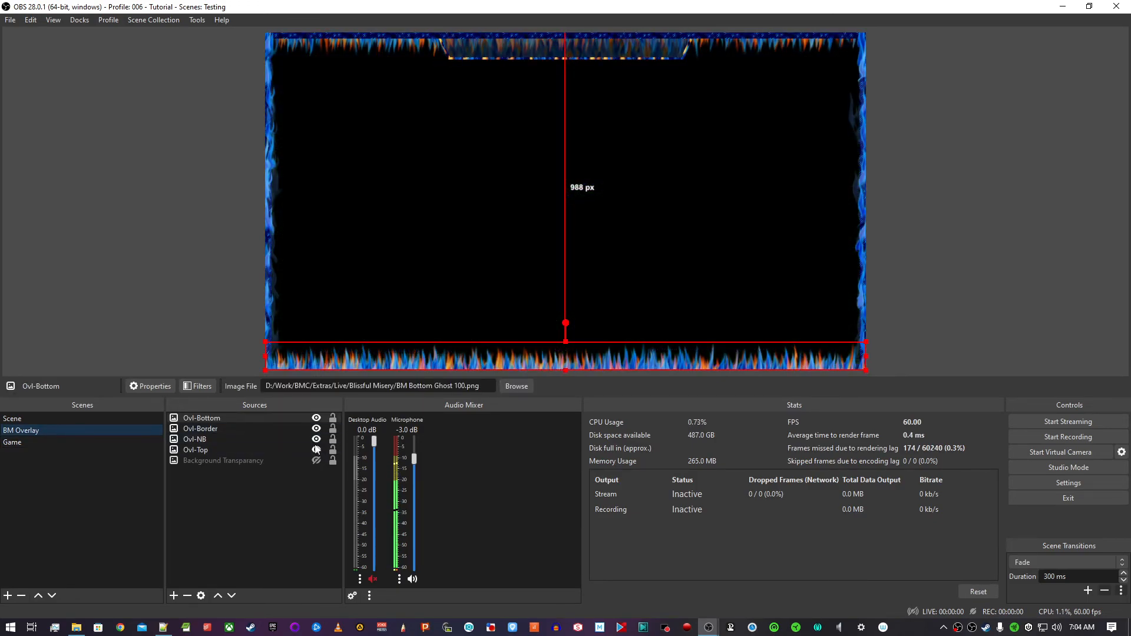
left_click(317, 439)
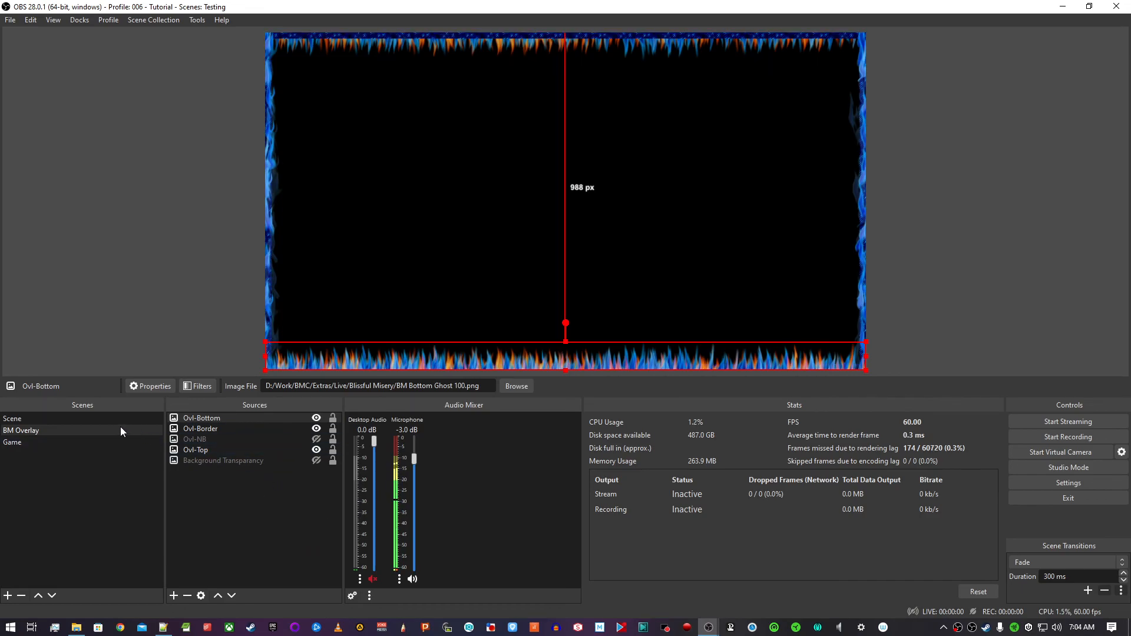
left_click(70, 422)
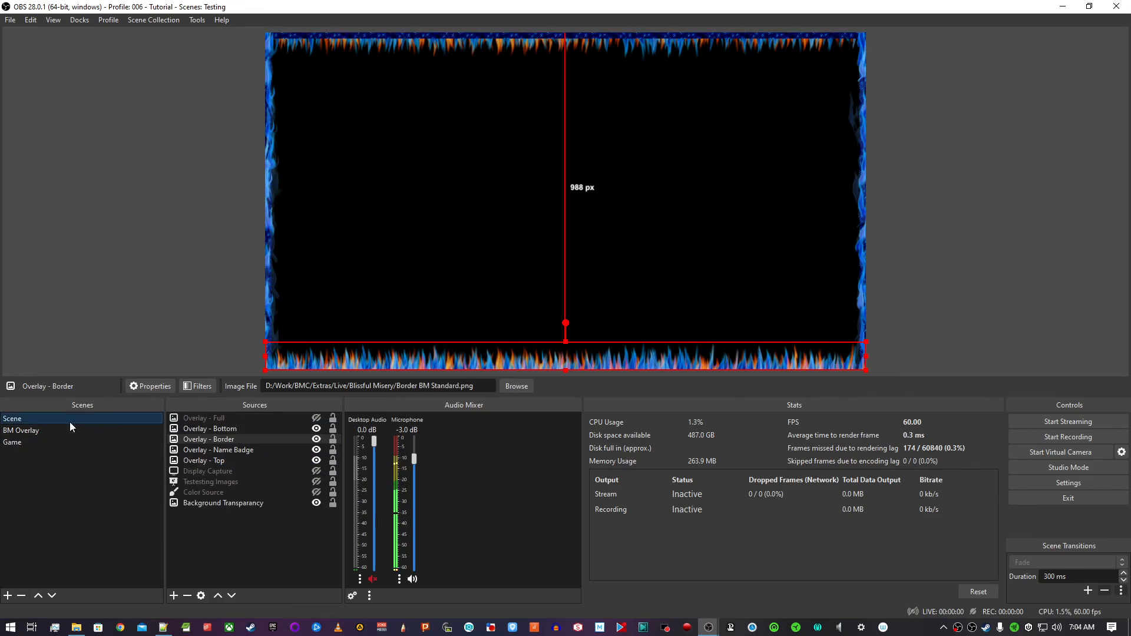
left_click(76, 442)
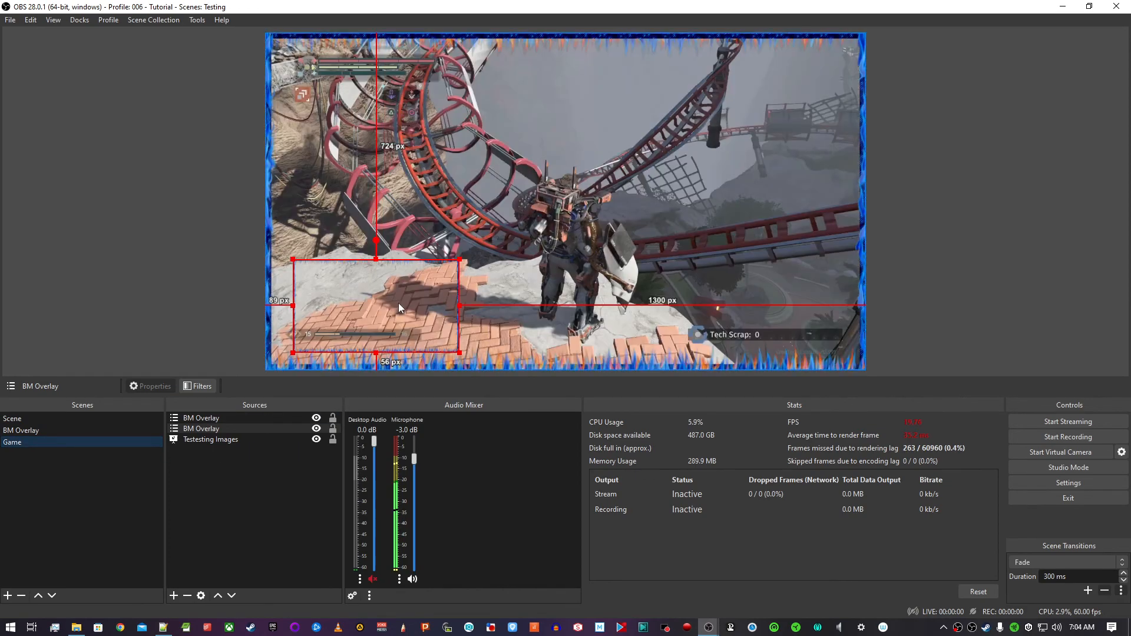
Move the small BM Overlay source to about 152 px from the canvas's left edge and 82 px above its bottom
left_click_drag(372, 304, 373, 305)
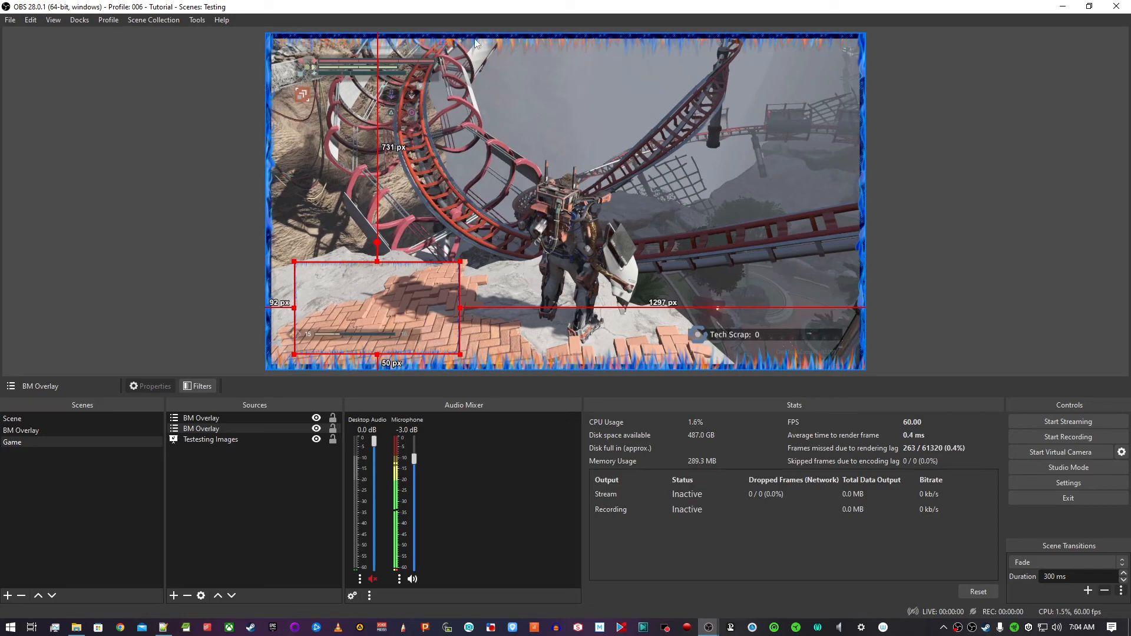
left_click_drag(350, 330, 387, 325)
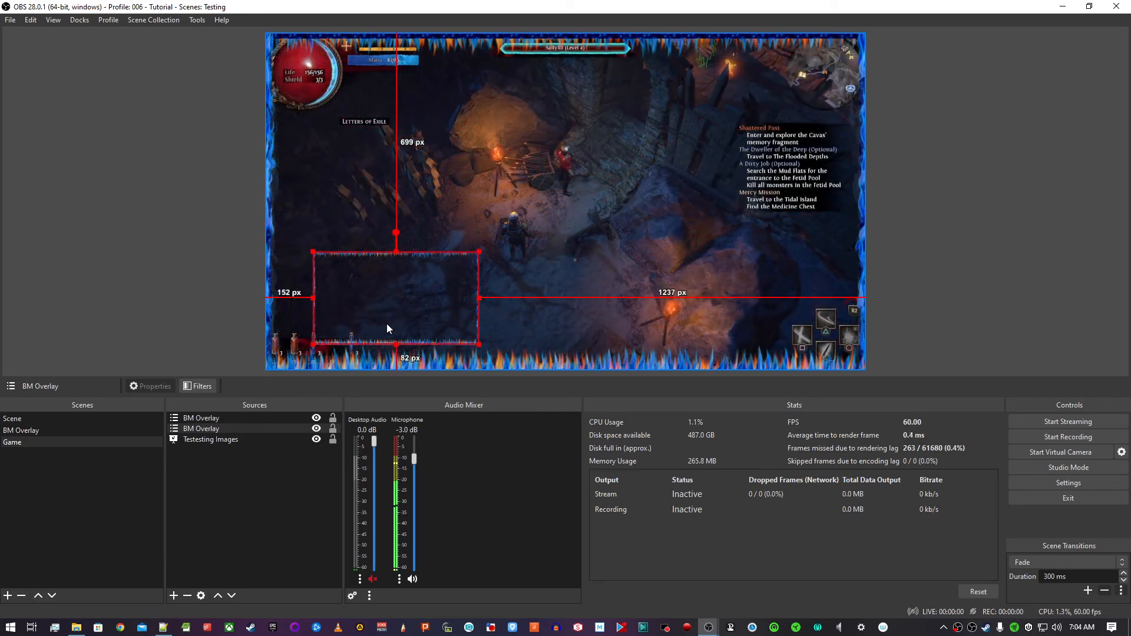